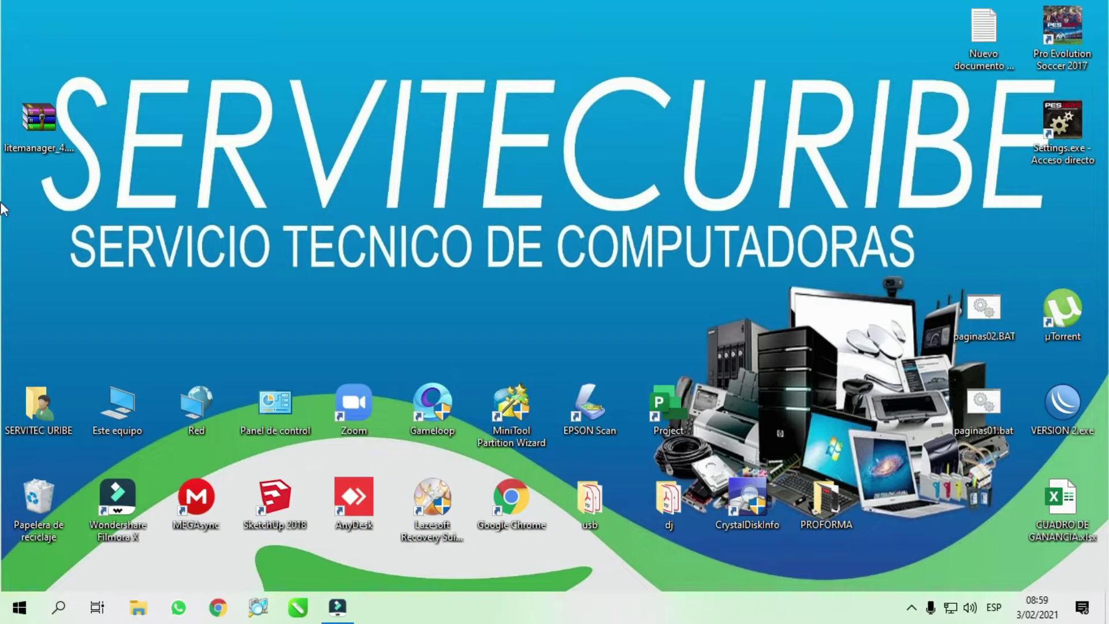
- Open Google Chrome from the taskbar and maximize its window
right_click(50, 123)
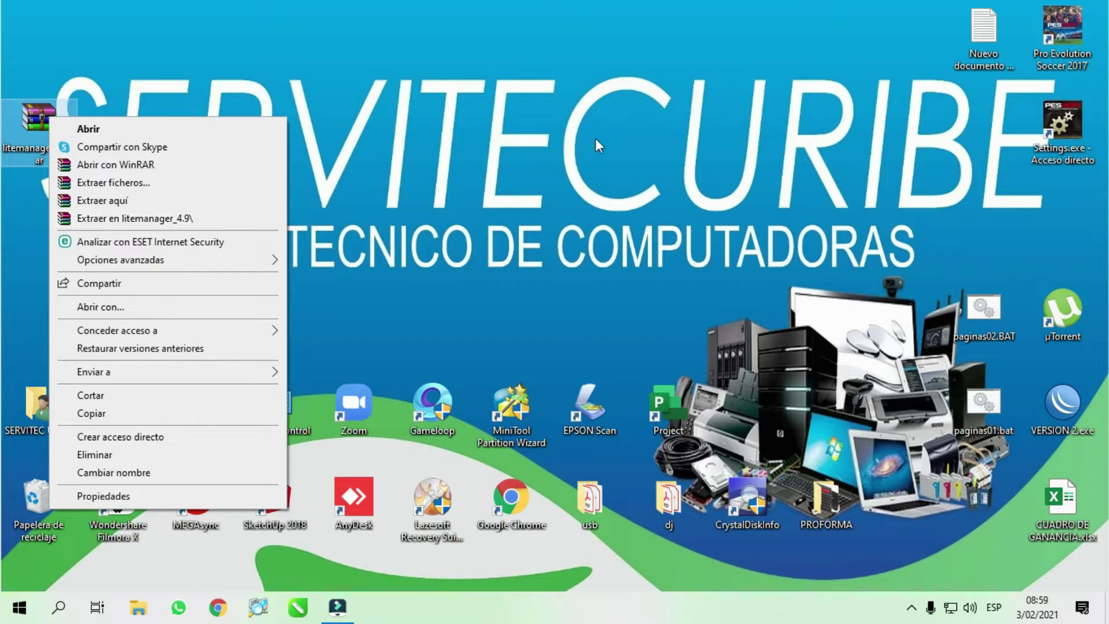
left_click(177, 222)
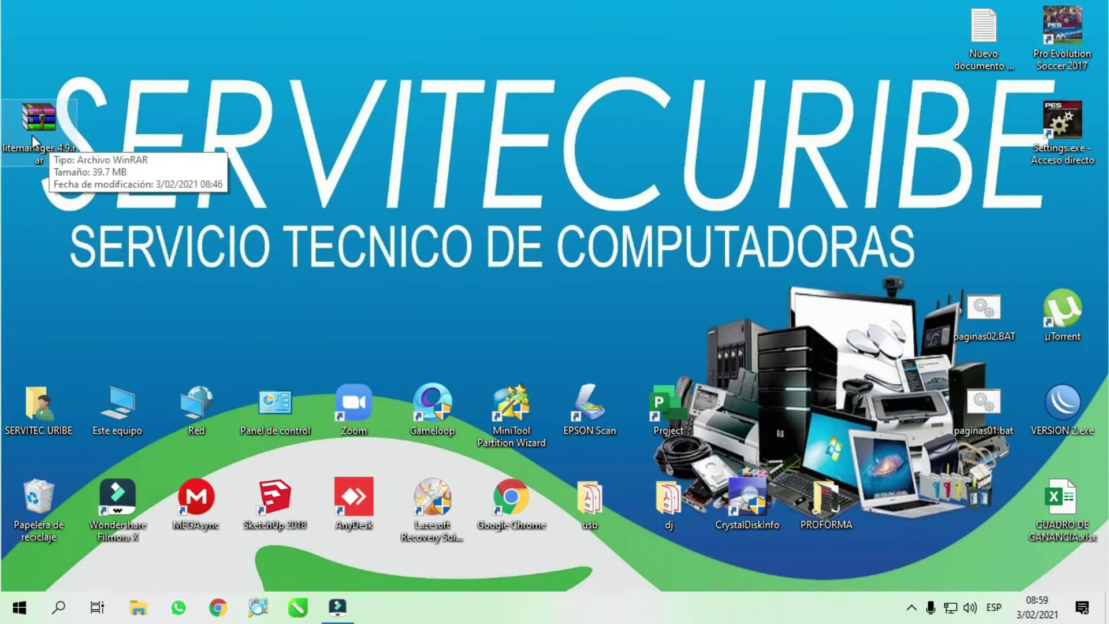
left_click(209, 614)
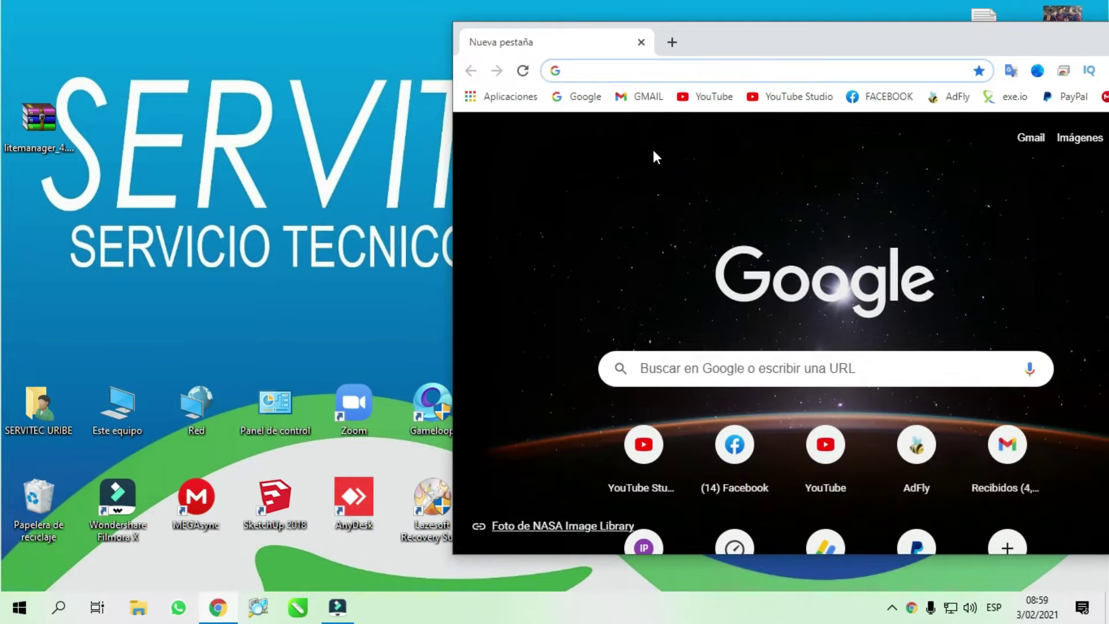
double_click(792, 42)
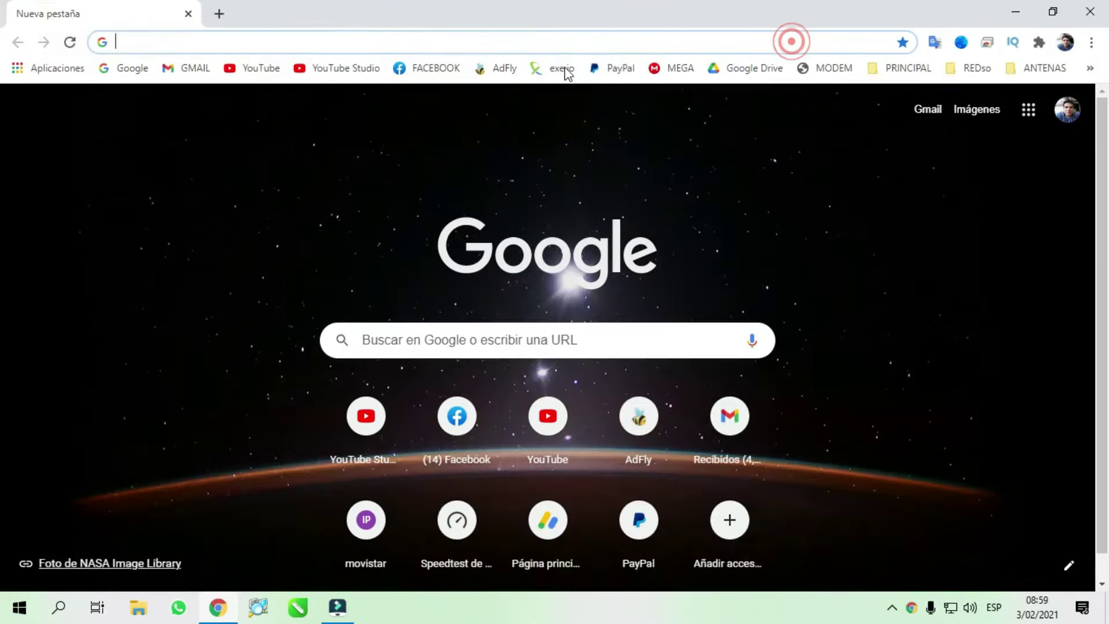
- Search 'lite manager', open the litemanager.com download page, then minimize the browser
left_click(255, 45)
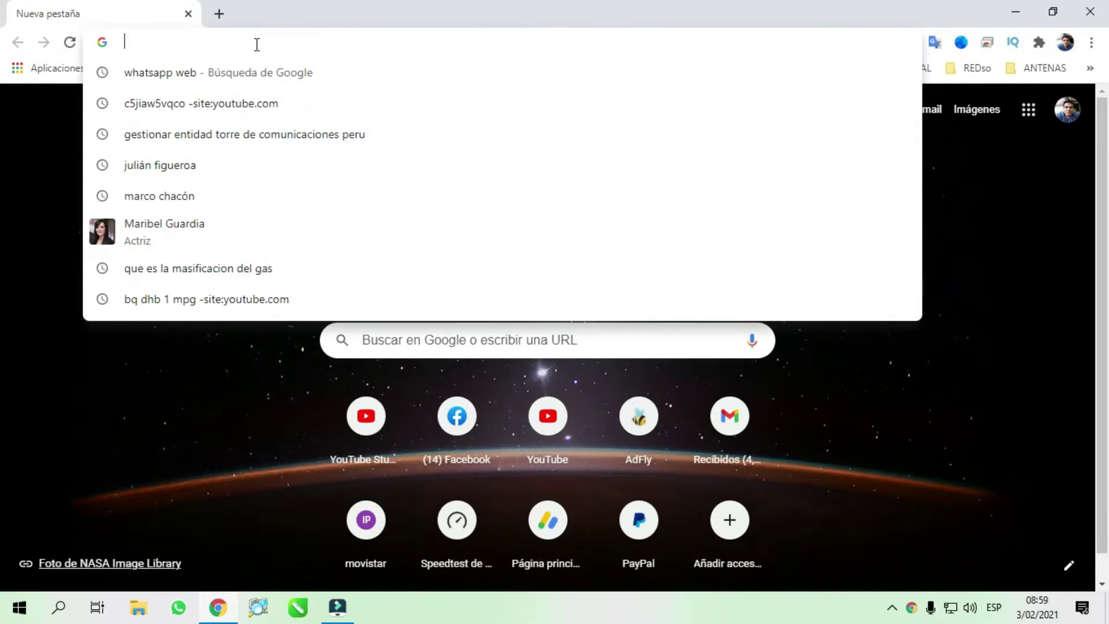
type("lite m")
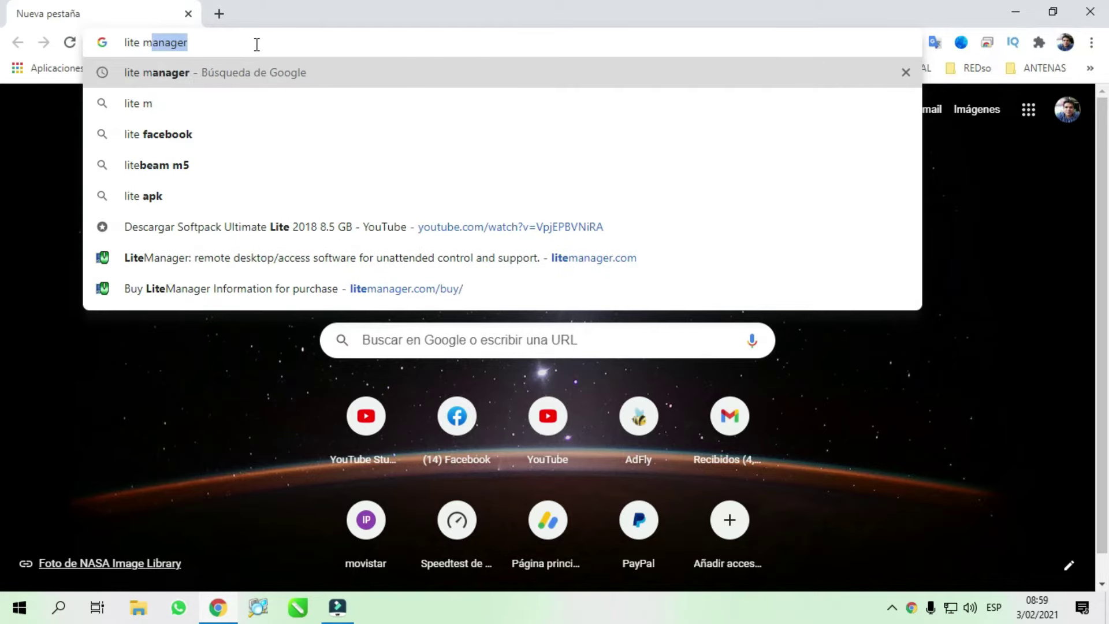
type("anager")
key("Return")
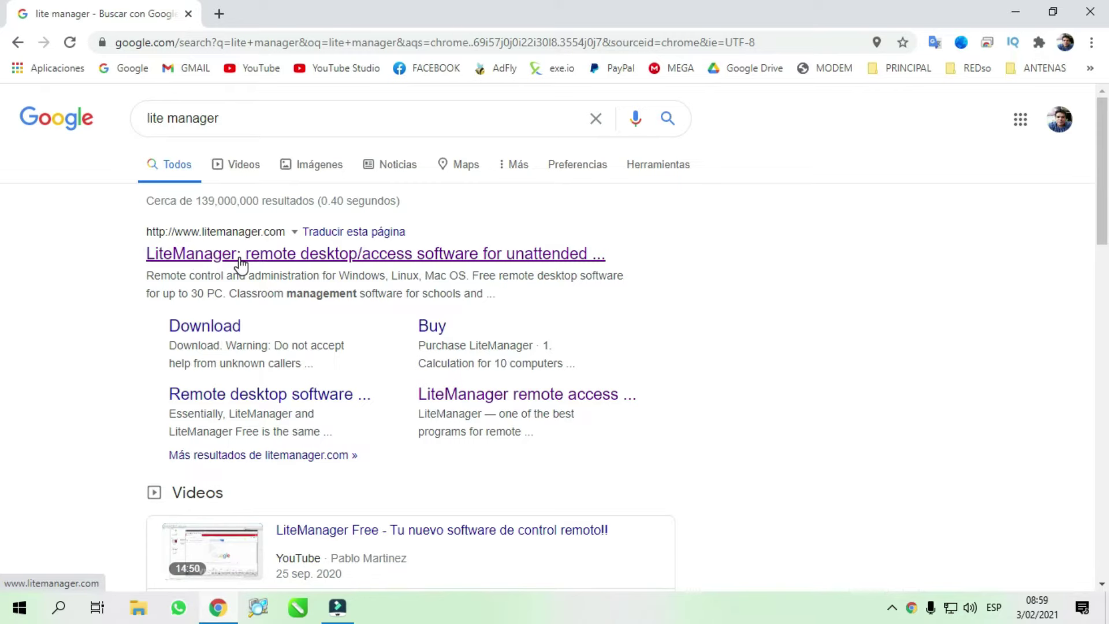
left_click(240, 263)
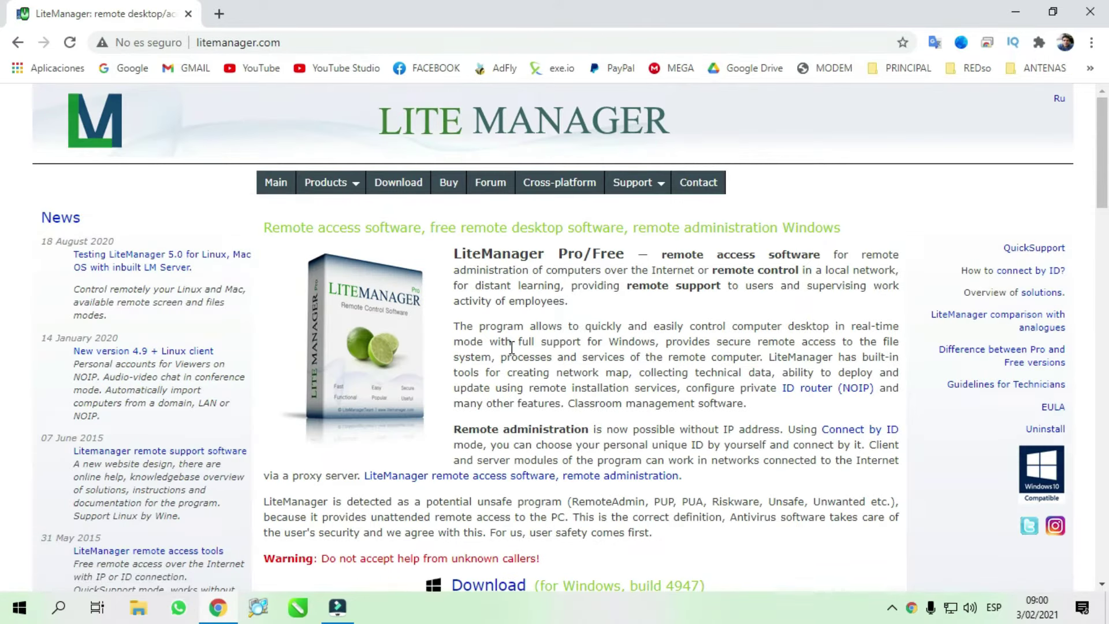
left_click(416, 186)
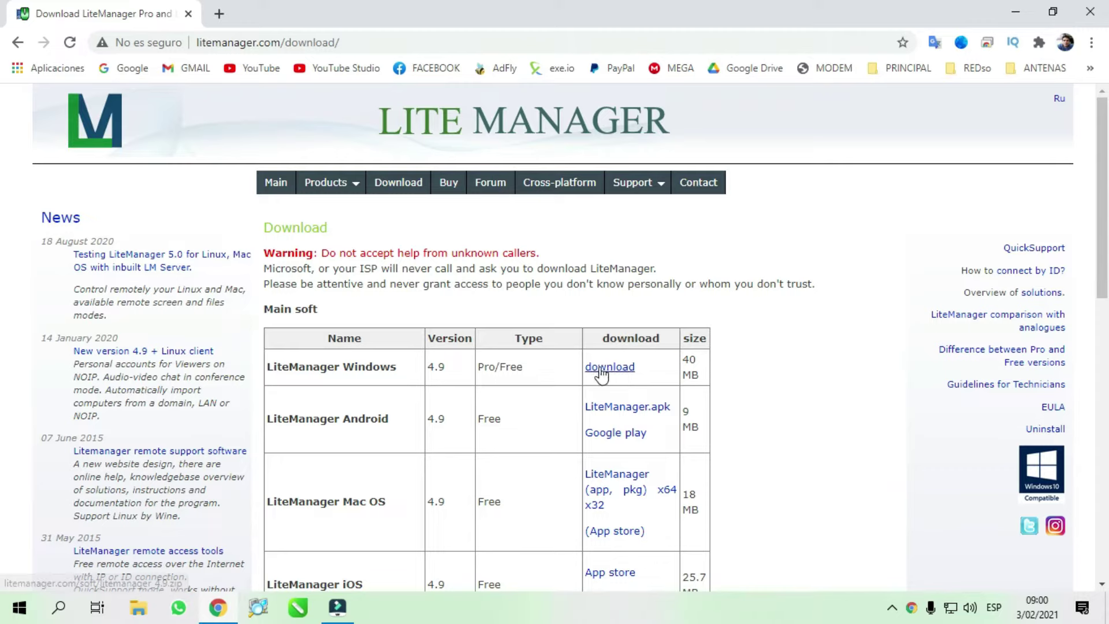
left_click(1105, 620)
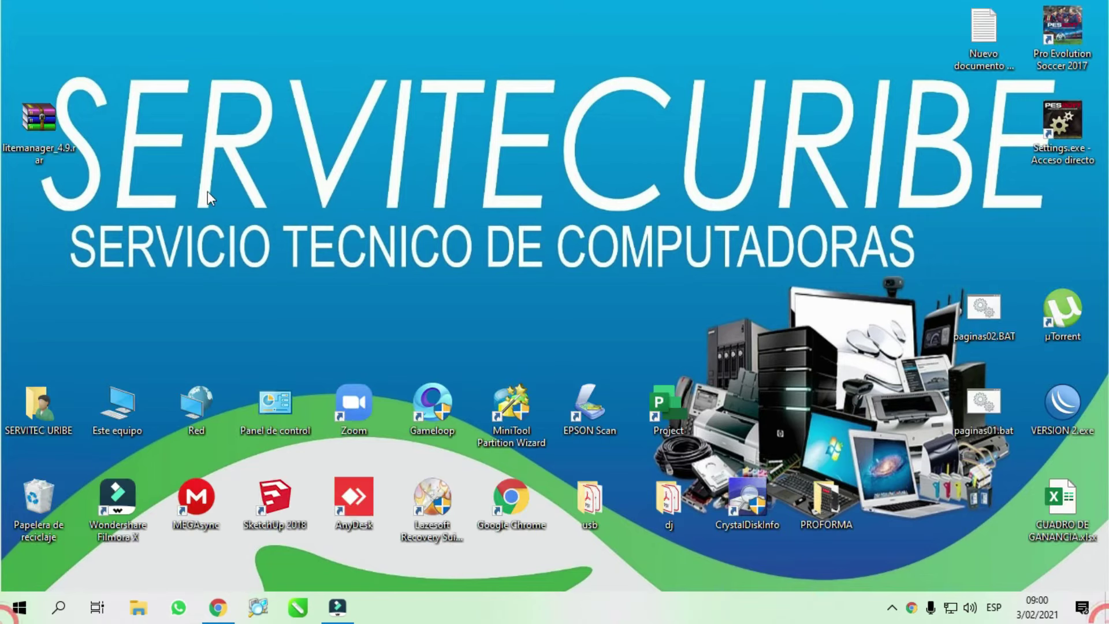
- Move litemanager_4.9.rar to the top centre of the desktop and hide the browser
left_click_drag(29, 151, 342, 155)
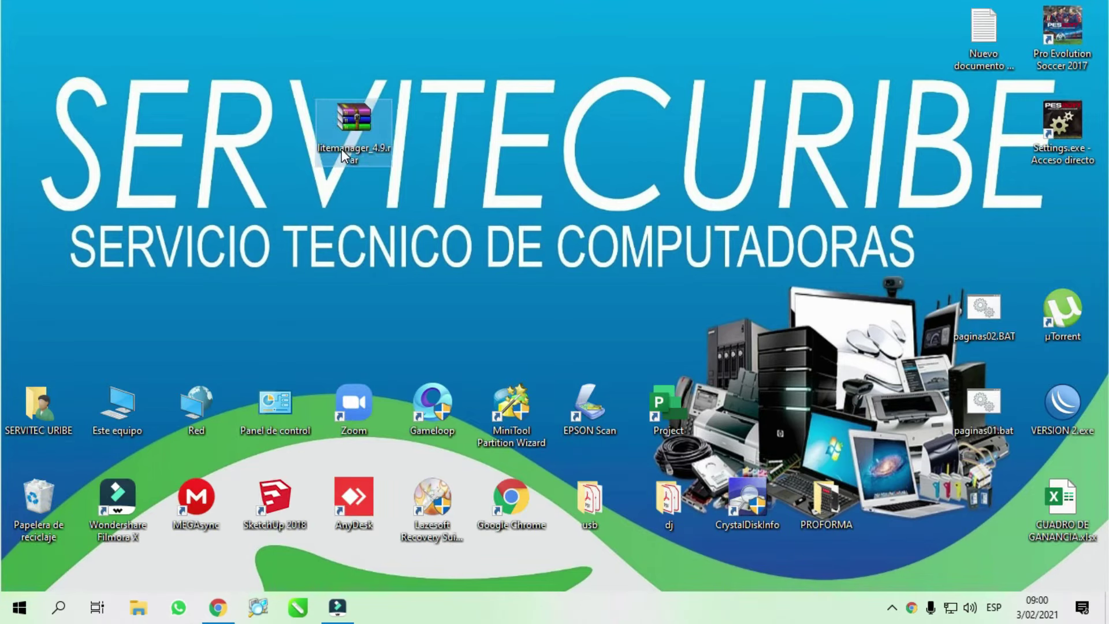
left_click(218, 607)
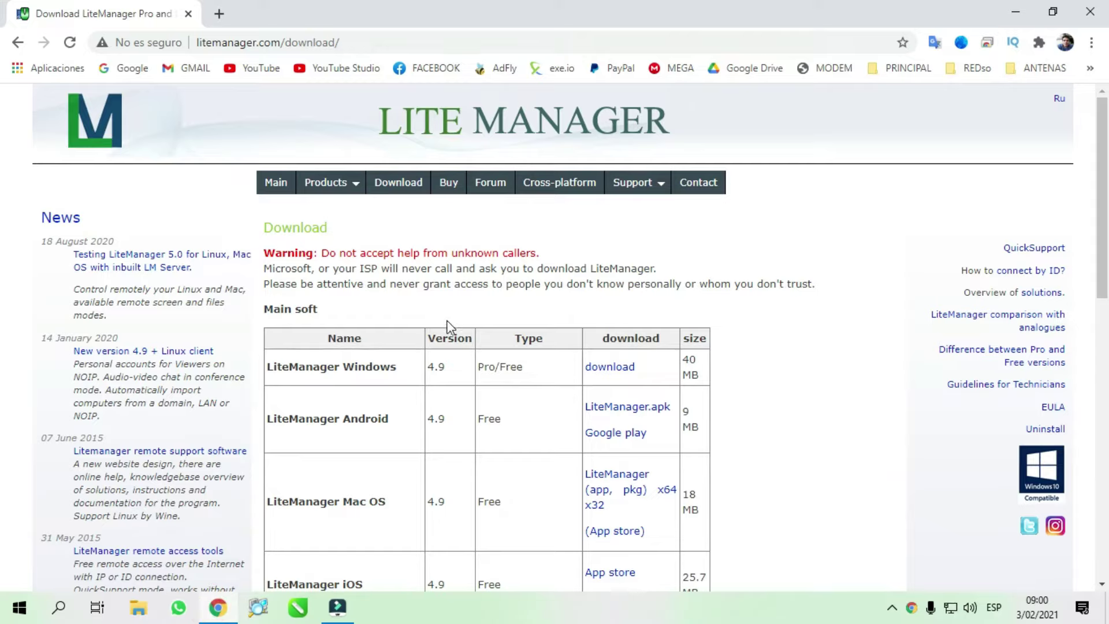
left_click(1015, 11)
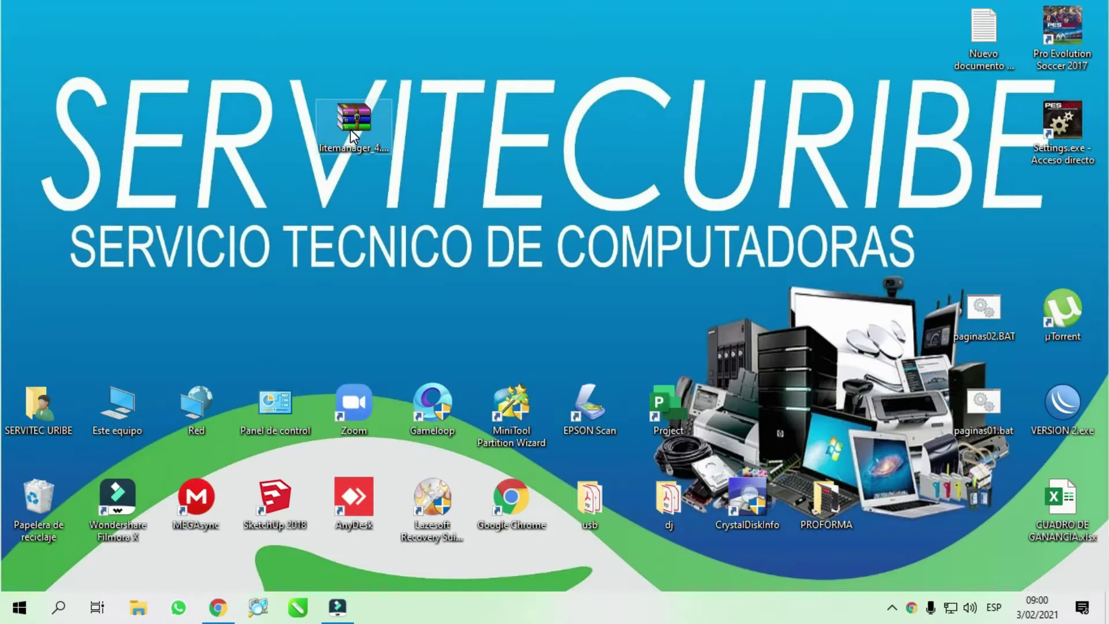
- Extract the archive into a litemanager_4.9 folder with the archive password, then open that folder
right_click(353, 116)
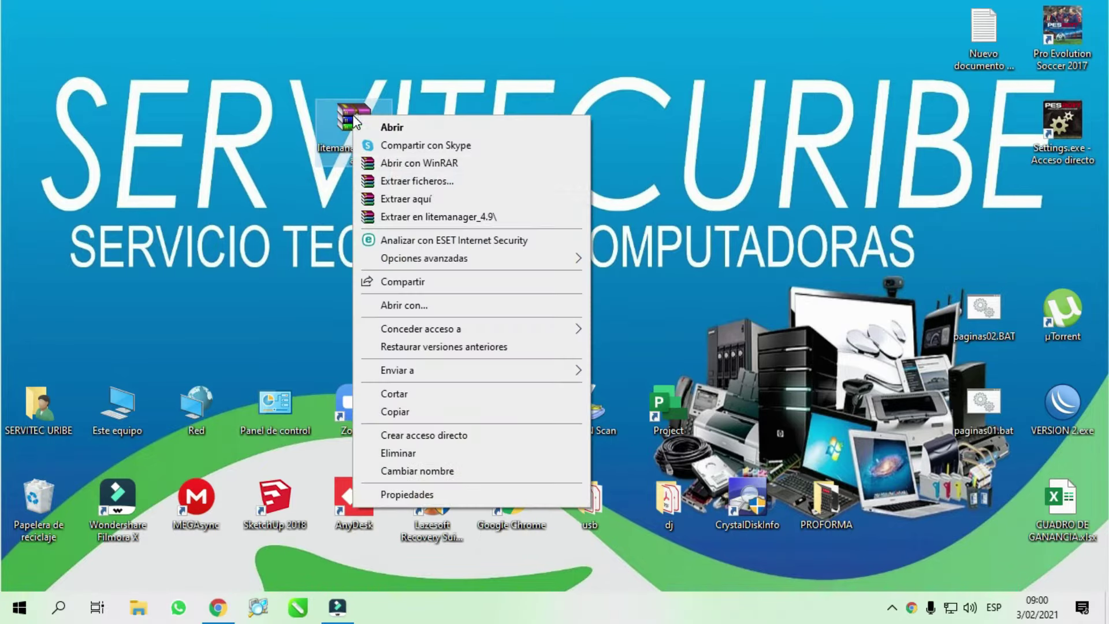
left_click(407, 216)
type("123456")
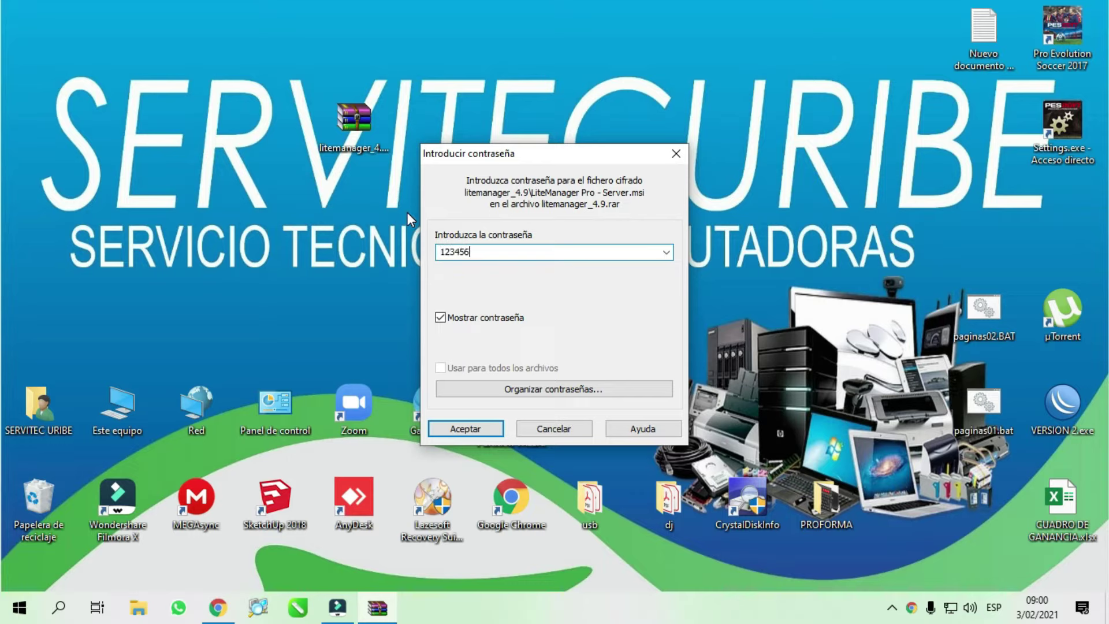
key("Return")
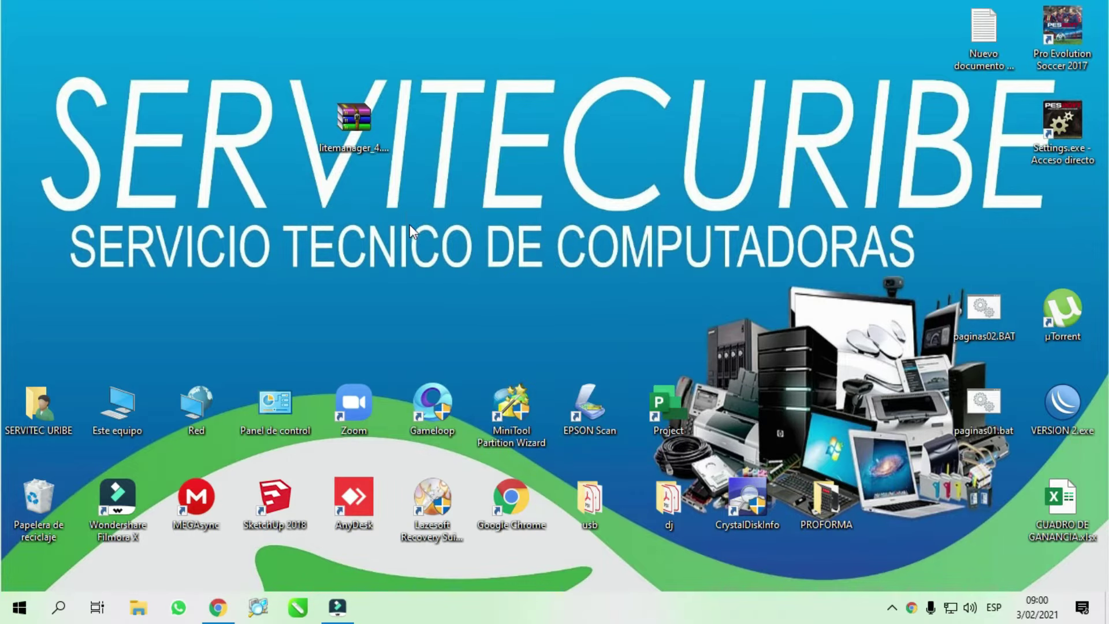
left_click_drag(38, 28, 665, 119)
double_click(664, 119)
- Open the nested litemanager_4.9 folder and launch the LiteManager Pro - Viewer.msi installer
double_click(535, 213)
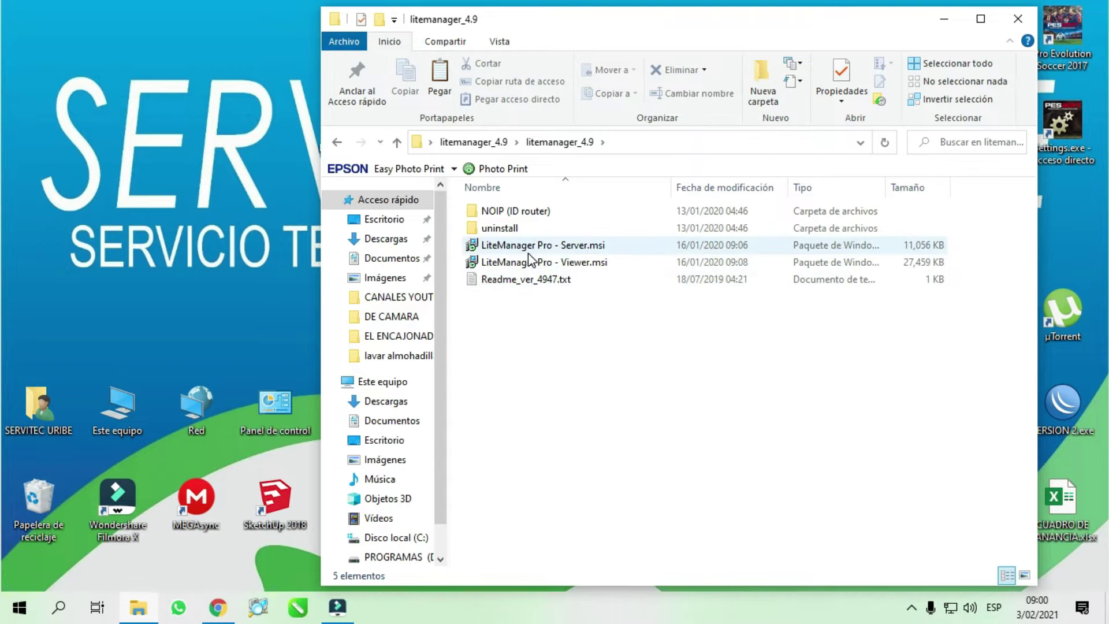
left_click(546, 244)
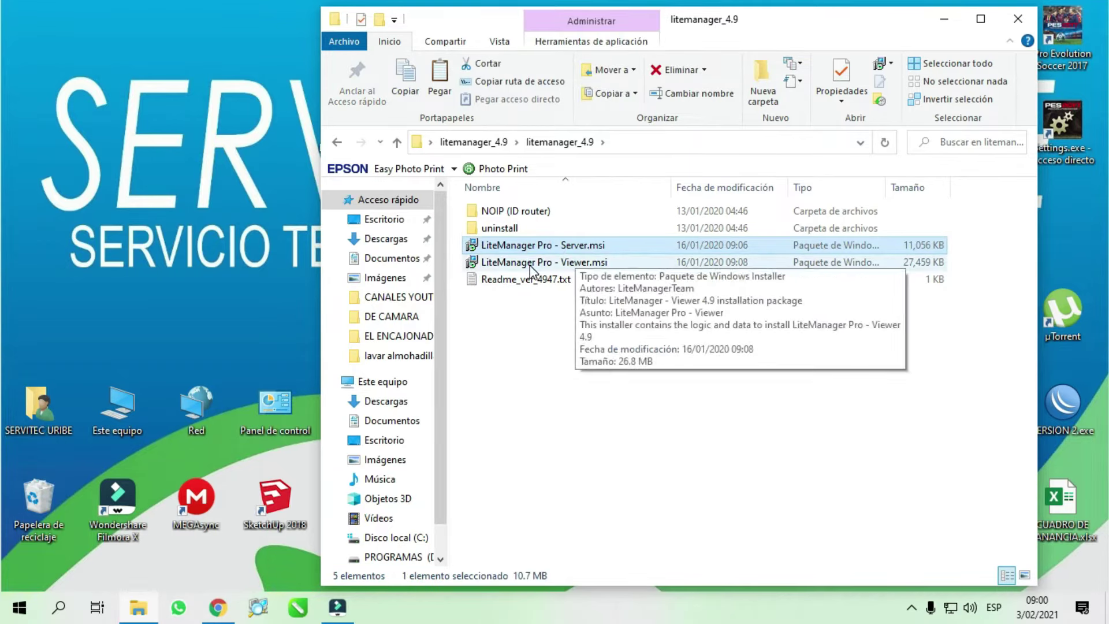
left_click(530, 266)
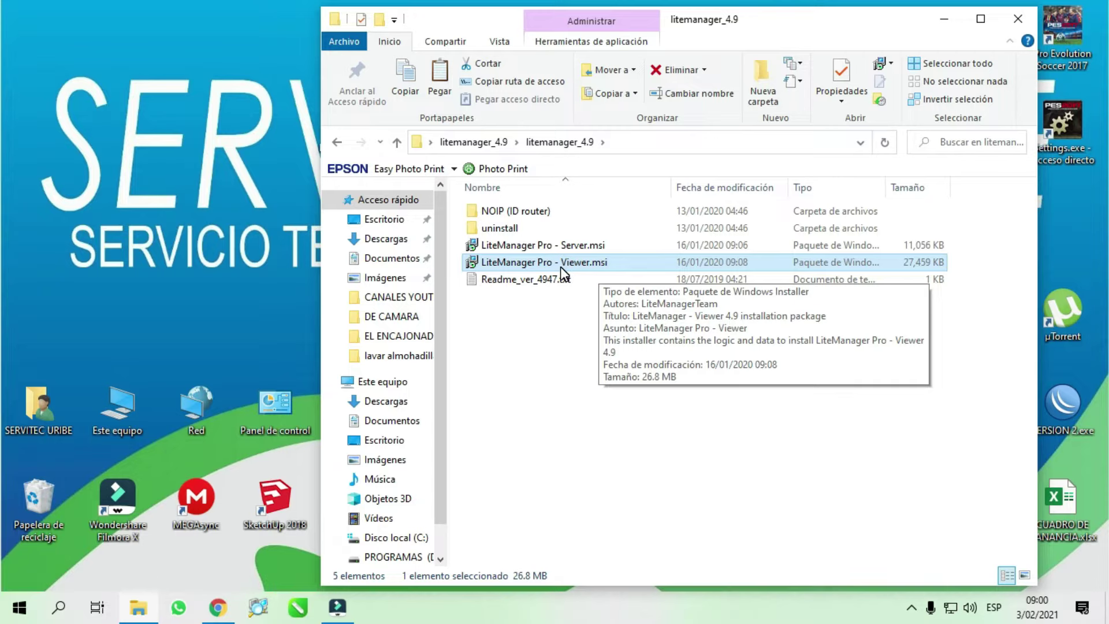
double_click(560, 263)
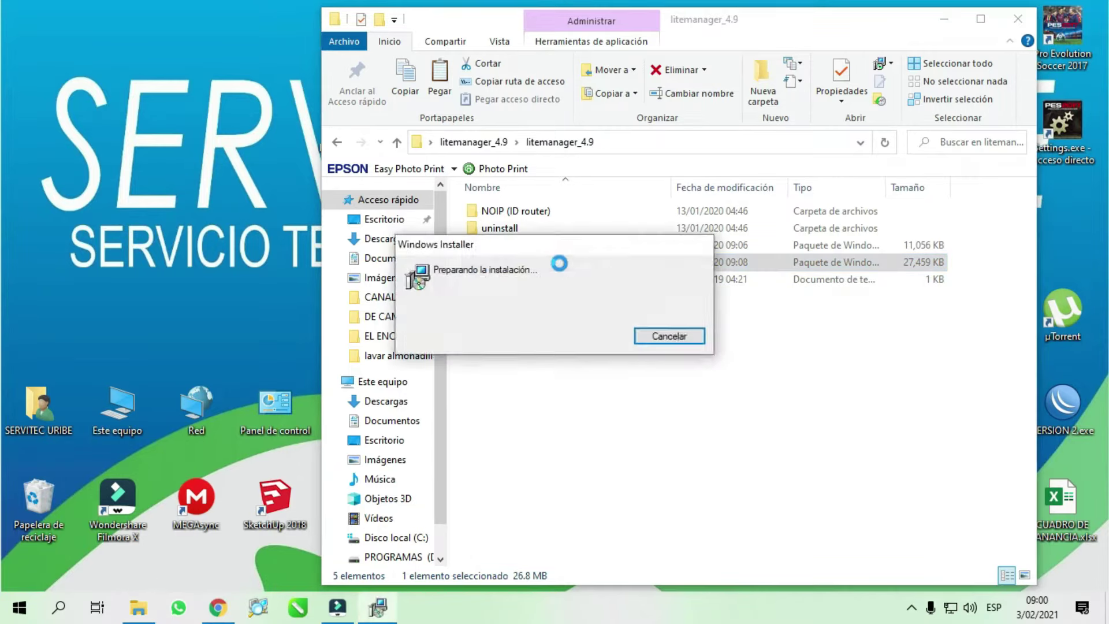
- Accept the licence and install LiteManager Pro - Viewer to the default destination folder
left_click(633, 433)
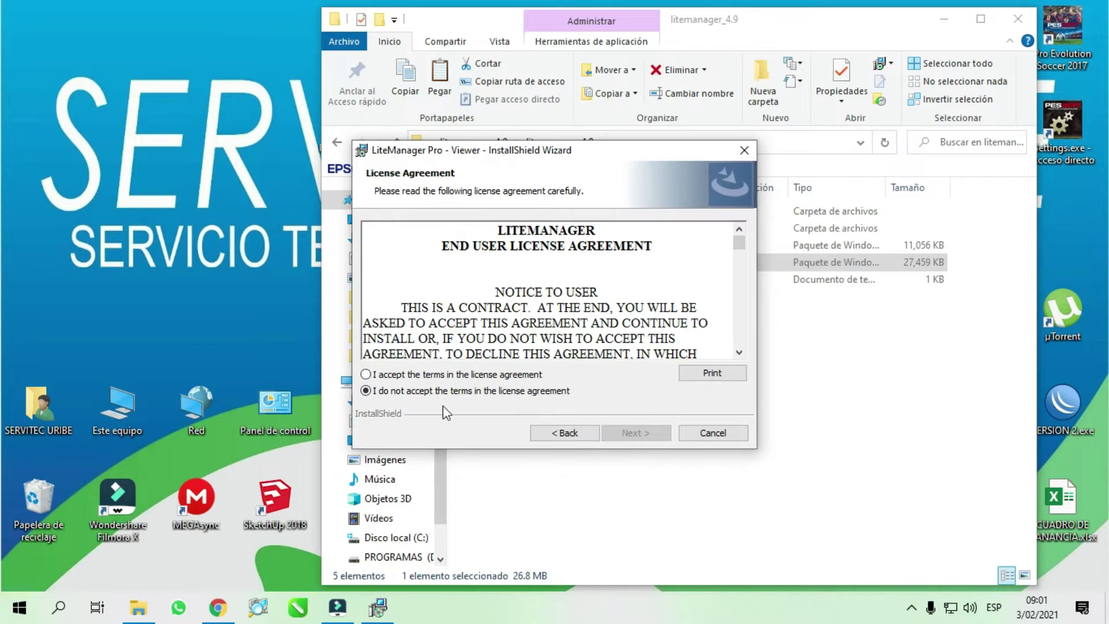
left_click(402, 375)
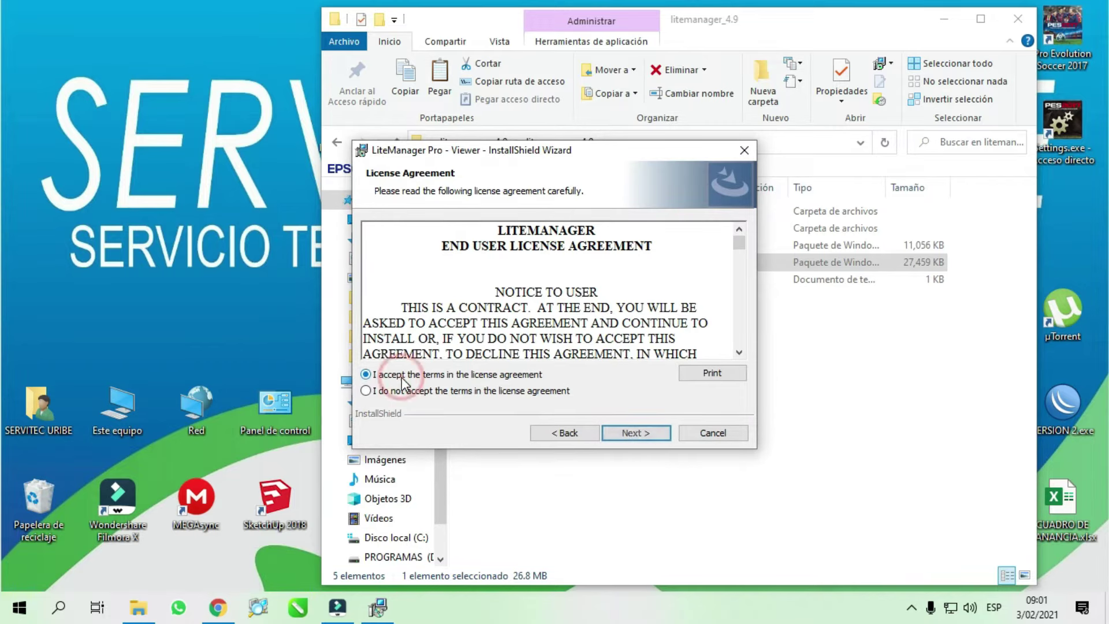
left_click(637, 434)
left_click(637, 434)
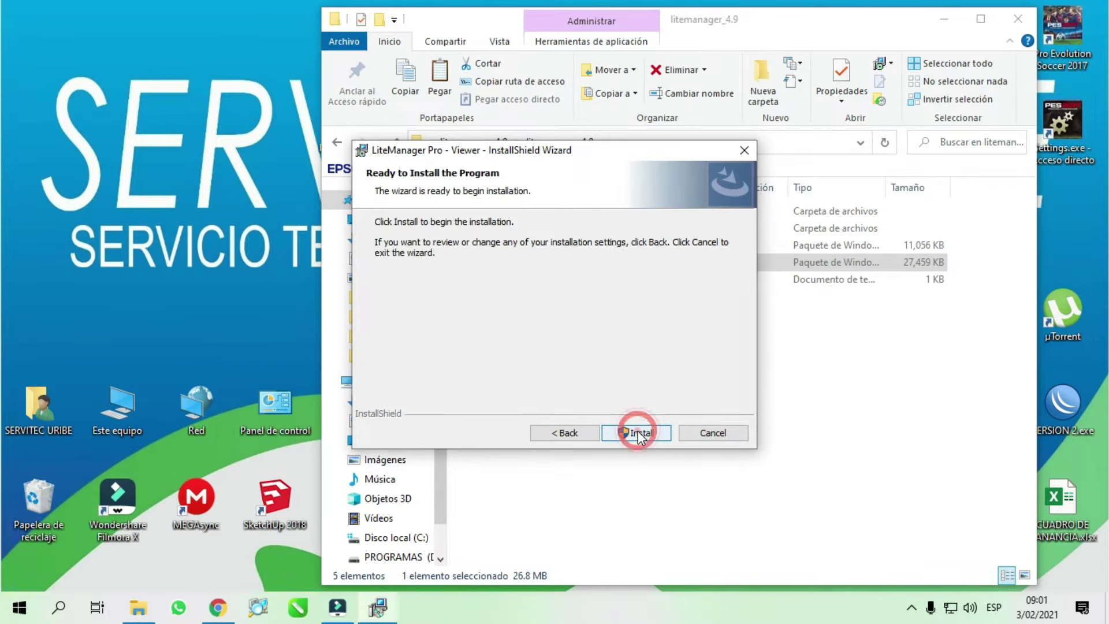
left_click(638, 434)
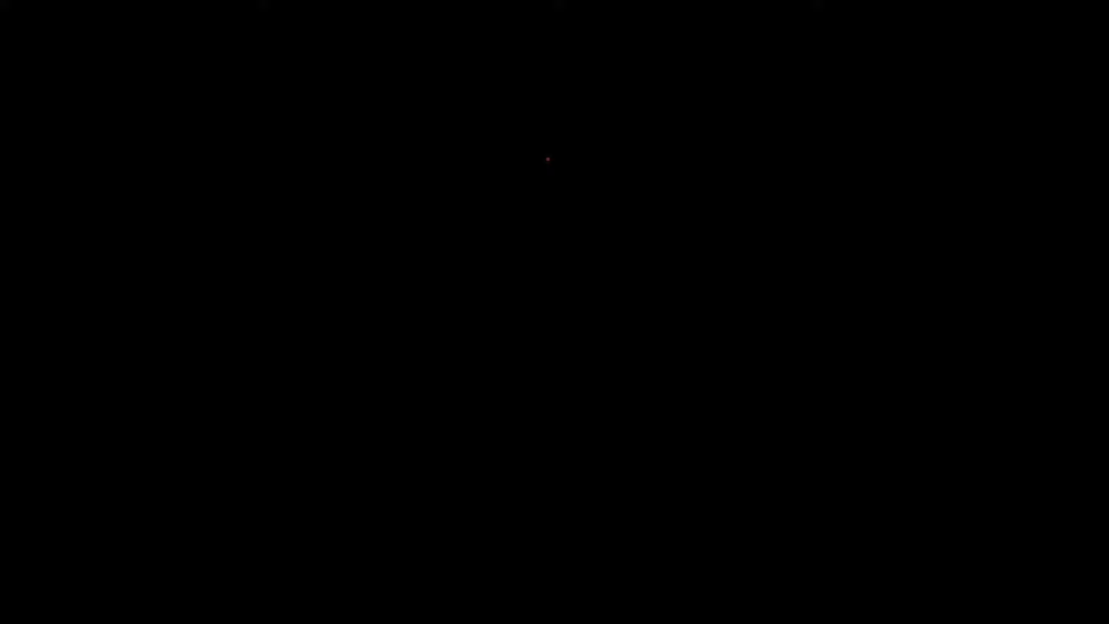
left_click(548, 159)
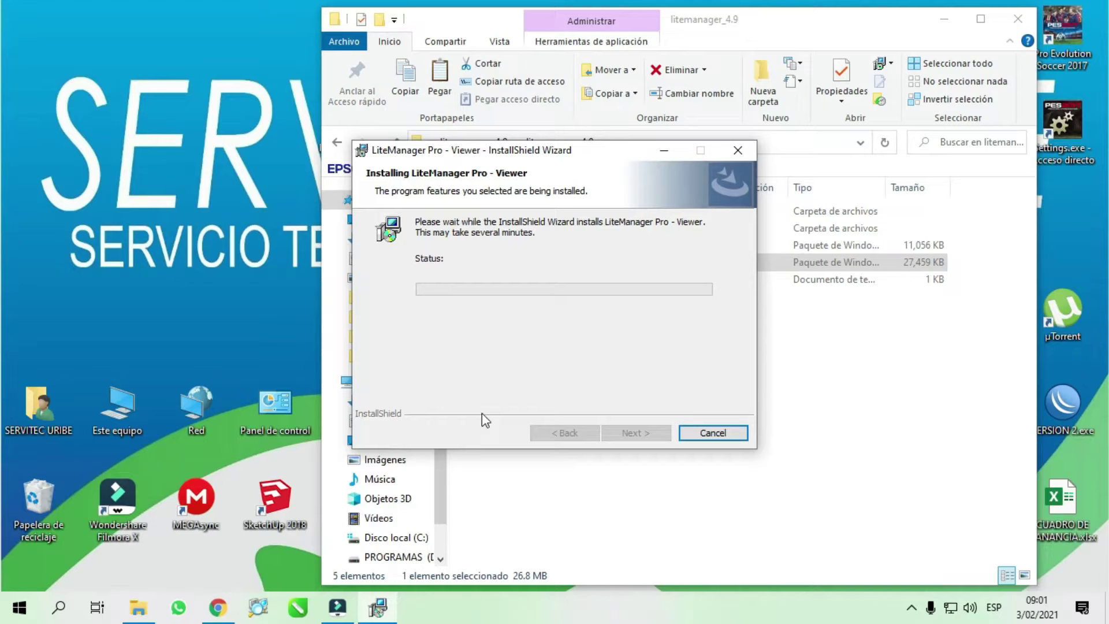
- Close the finished installer and launch LiteManager Viewer from its new desktop shortcut
left_click(943, 23)
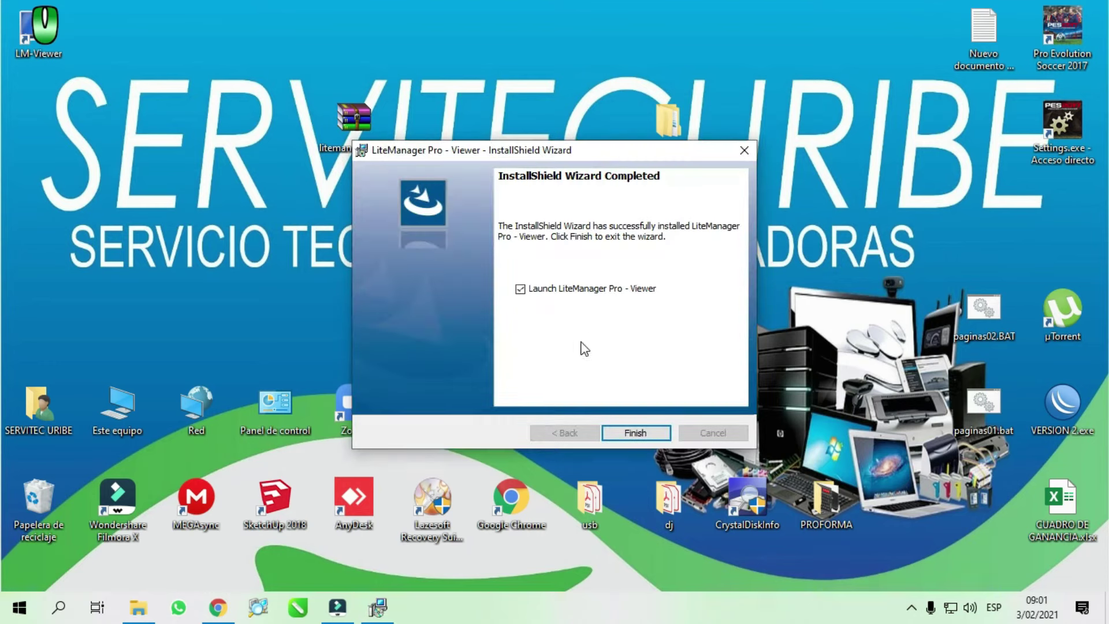
left_click(636, 433)
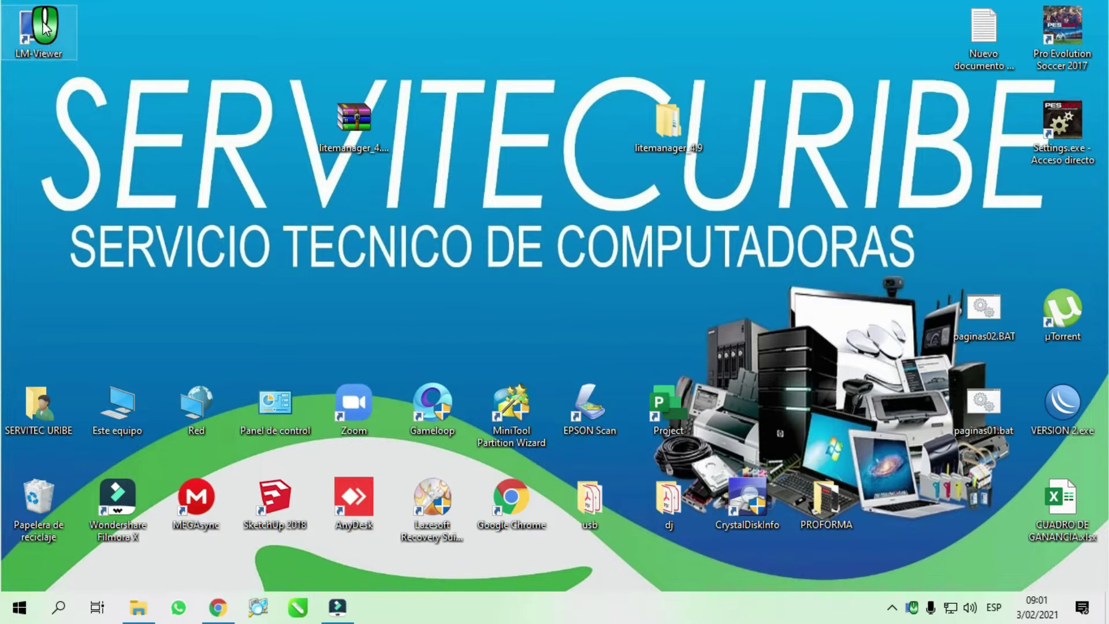
double_click(43, 26)
- Maximize the Viewer, extract the remote litemanager_4.9.rar with its password, and open the inner folder
left_click(505, 95)
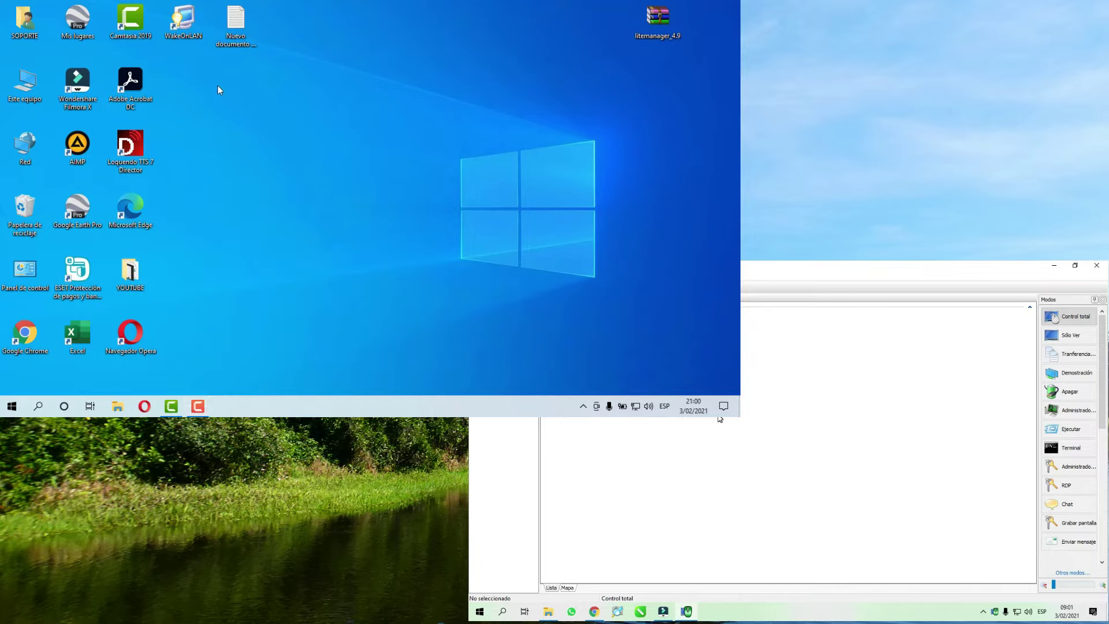
right_click(651, 29)
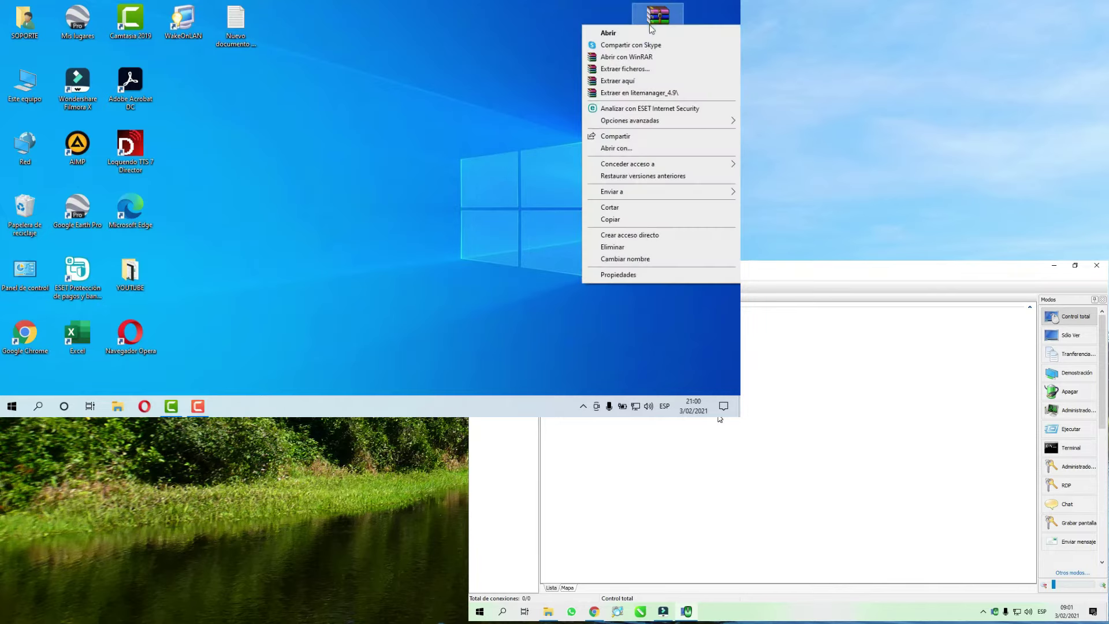
left_click(633, 91)
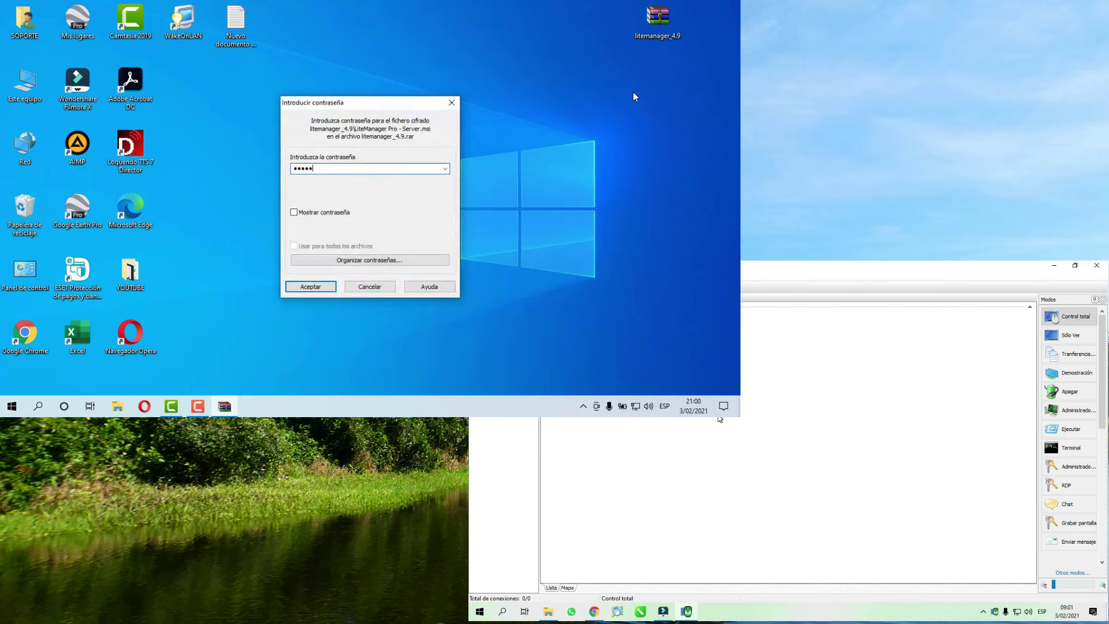
key("Return")
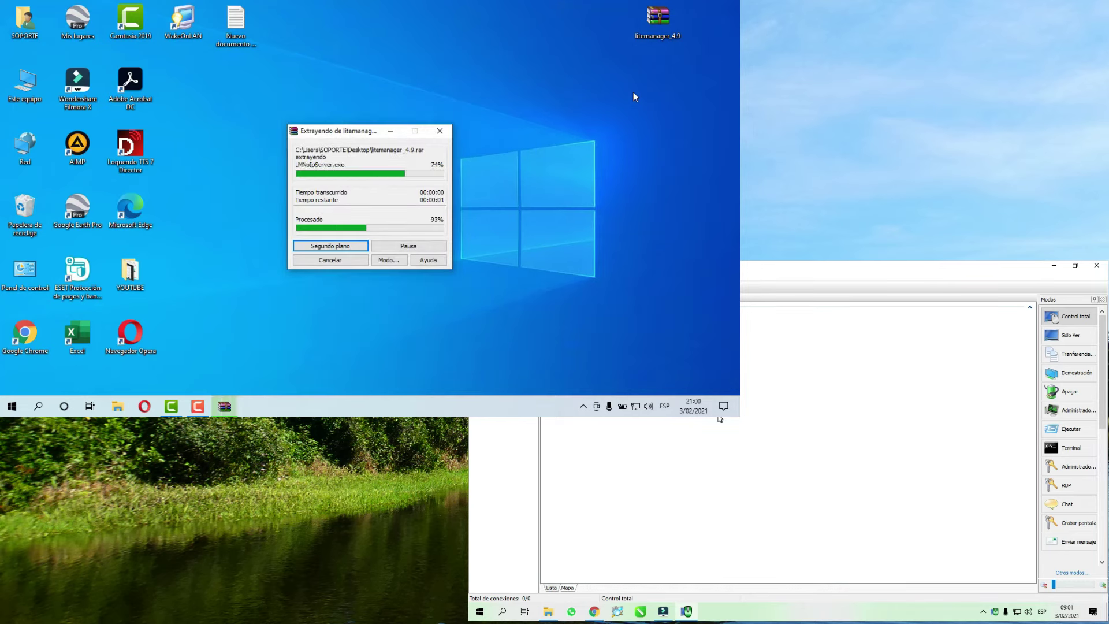
left_click(193, 86)
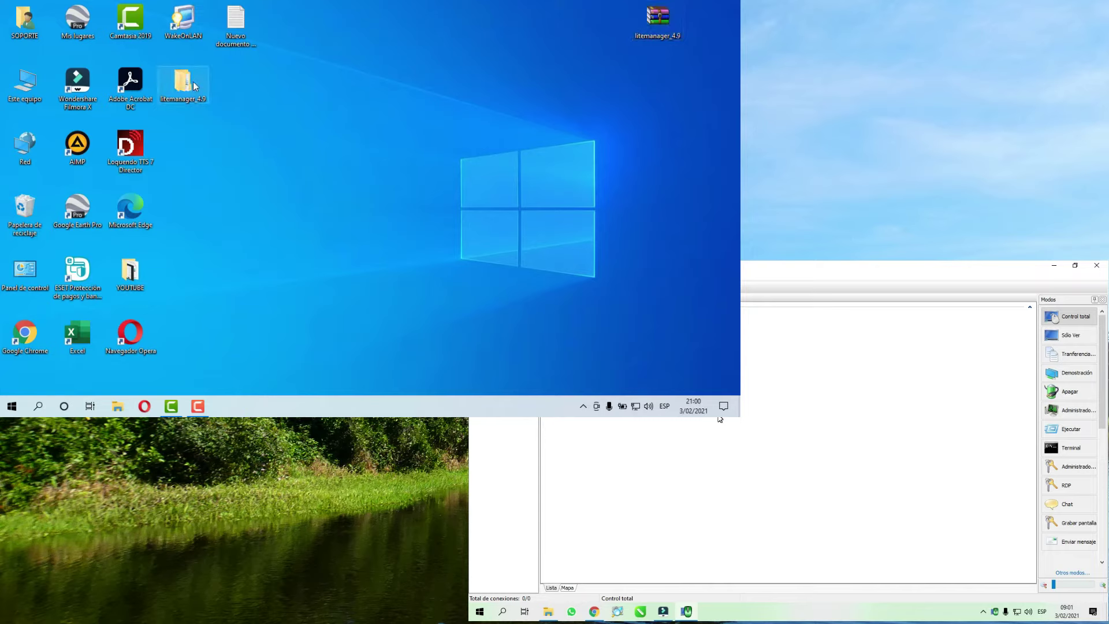
double_click(193, 83)
double_click(143, 122)
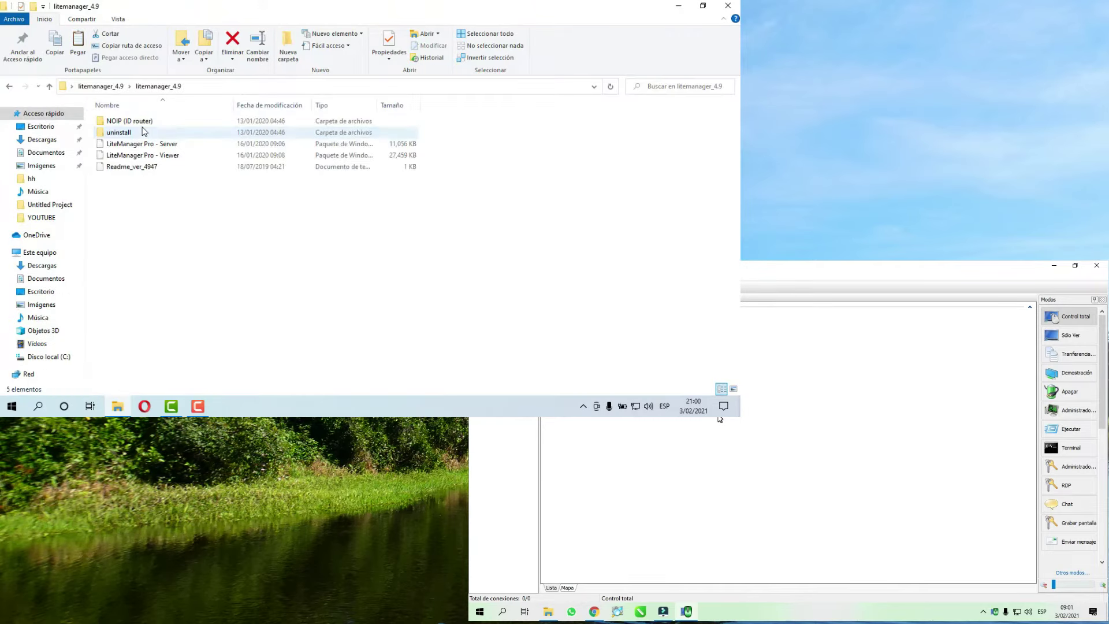
- Install LiteManager Pro - Server with the licence accepted, default folder, and firewall integration kept
left_click(151, 143)
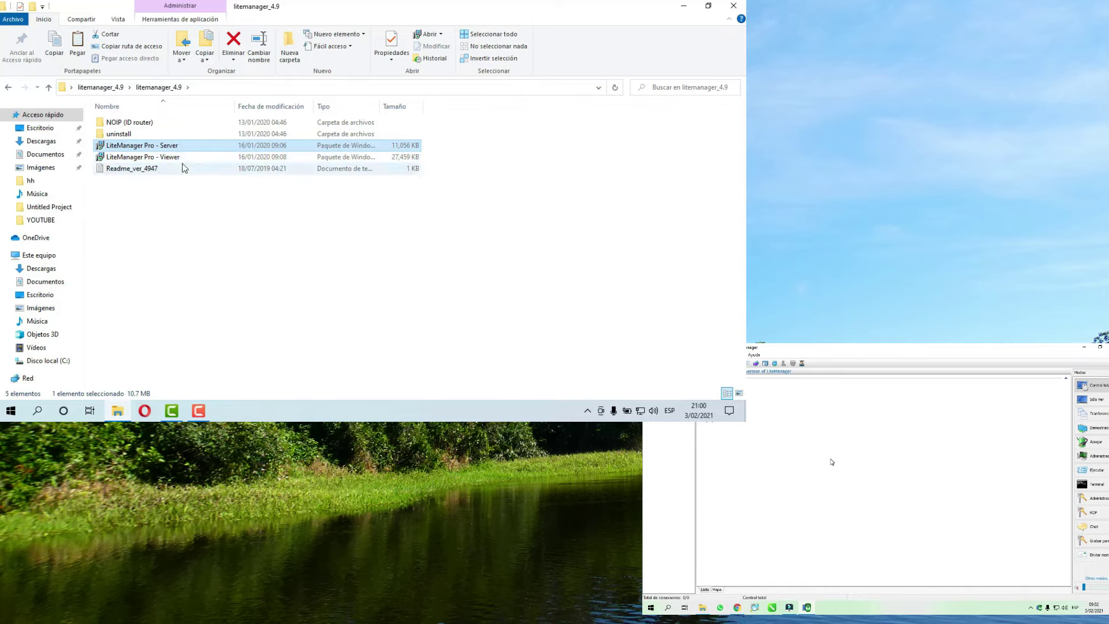
key("Return")
left_click(426, 292)
left_click(303, 253)
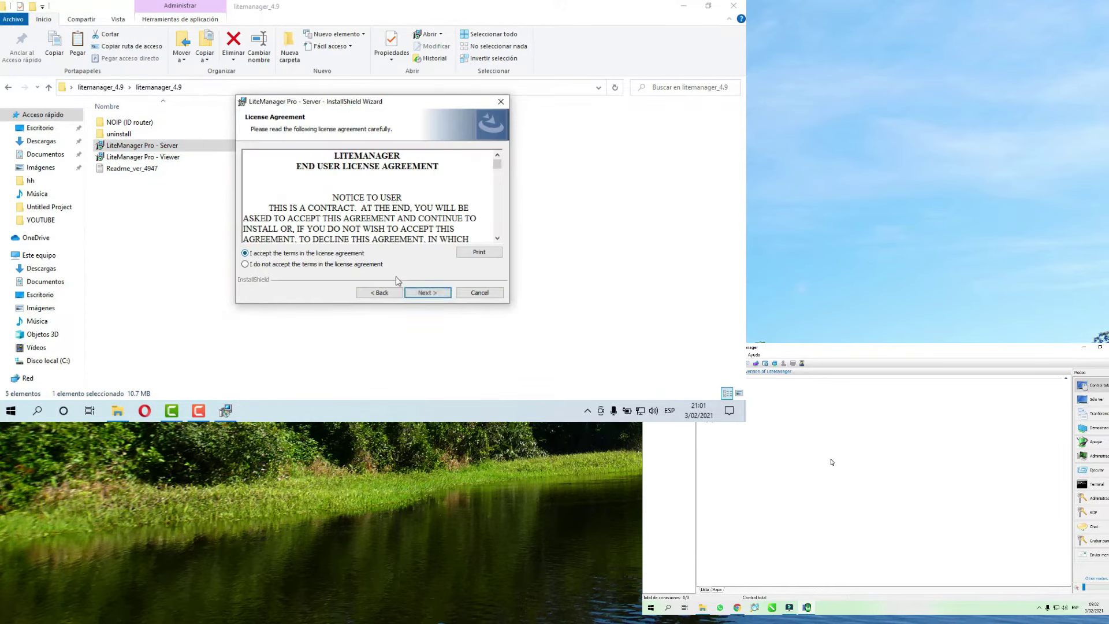
left_click(426, 293)
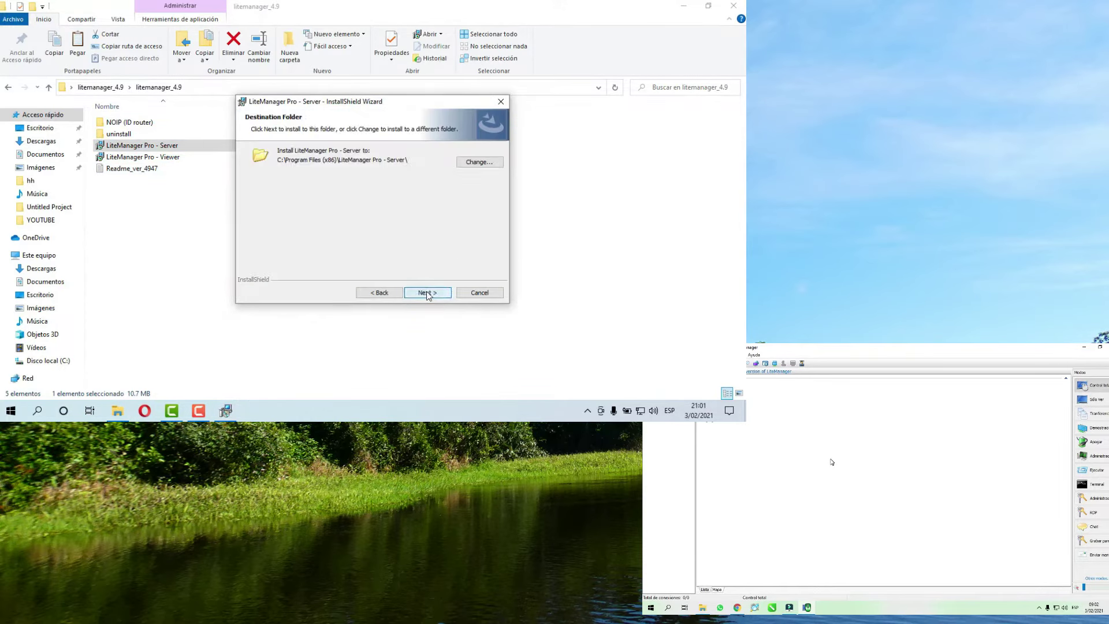
left_click(426, 293)
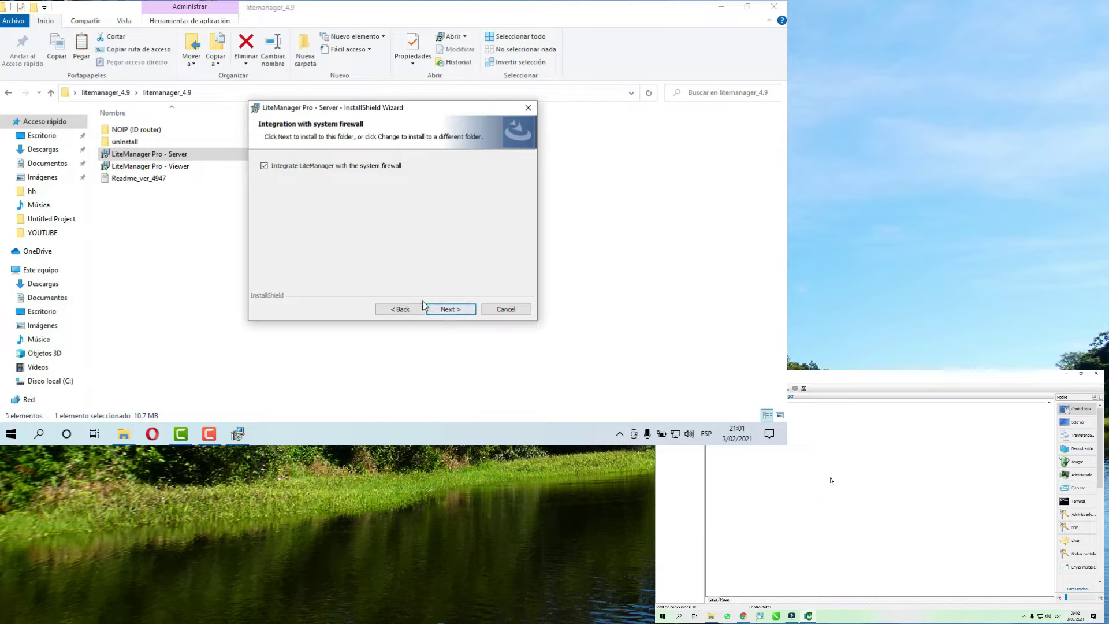
left_click(453, 312)
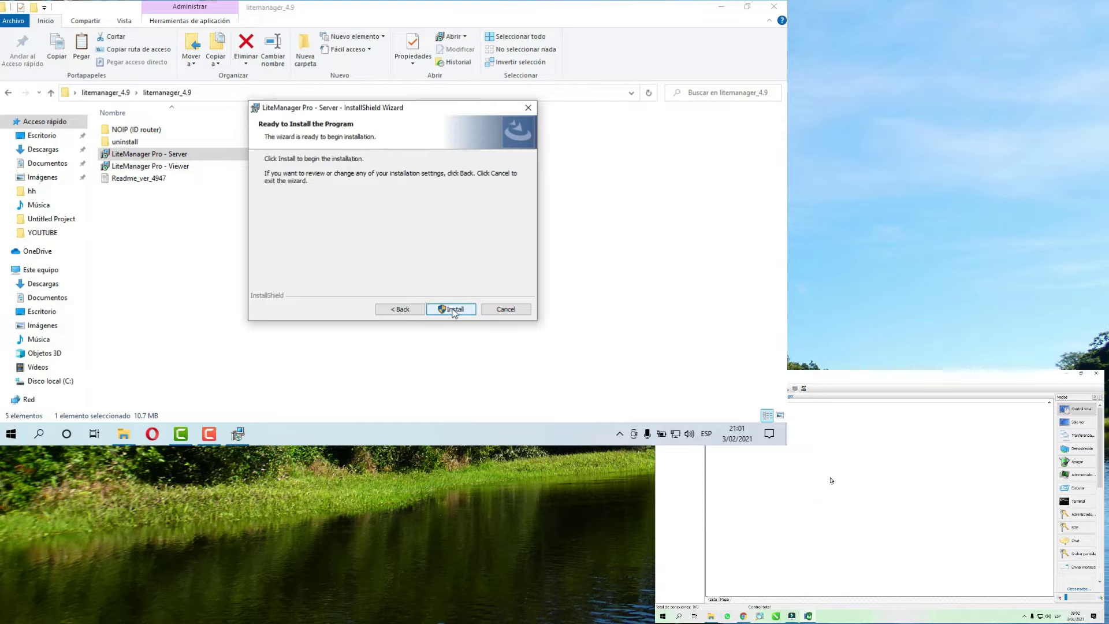
left_click(455, 313)
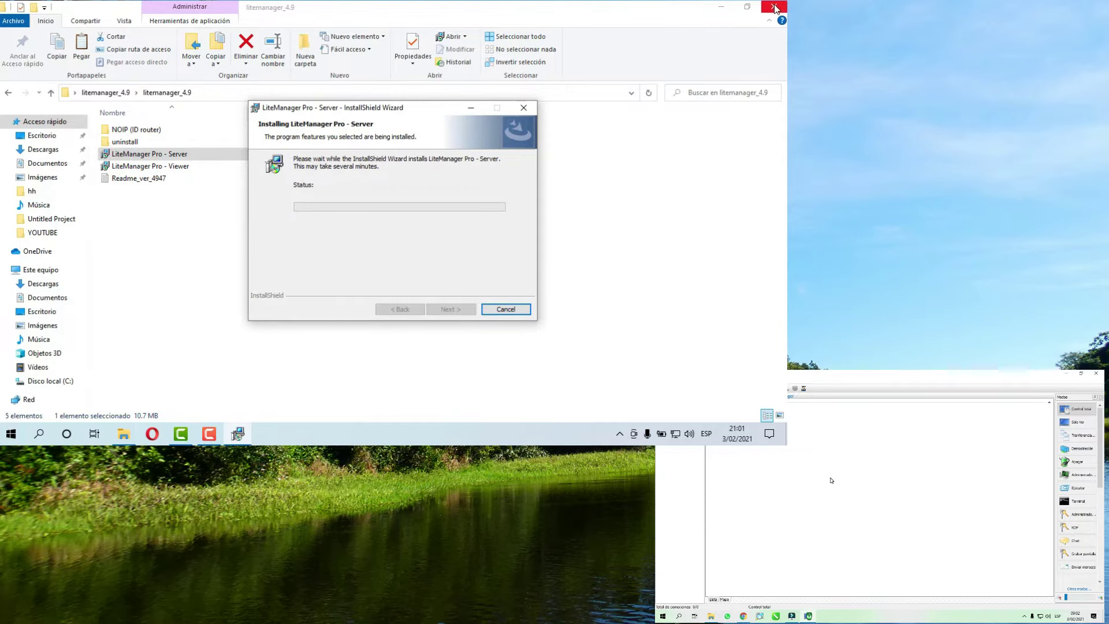
left_click(774, 6)
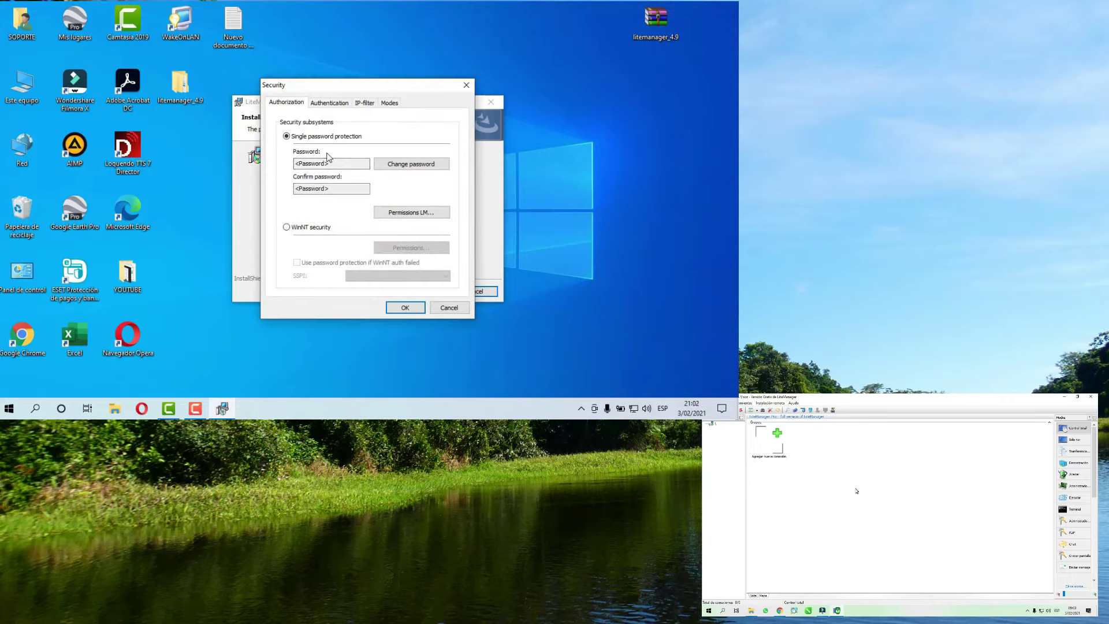
- Set and confirm a new server access password, accept the security settings, and finish installing
left_click(345, 168)
left_click(409, 165)
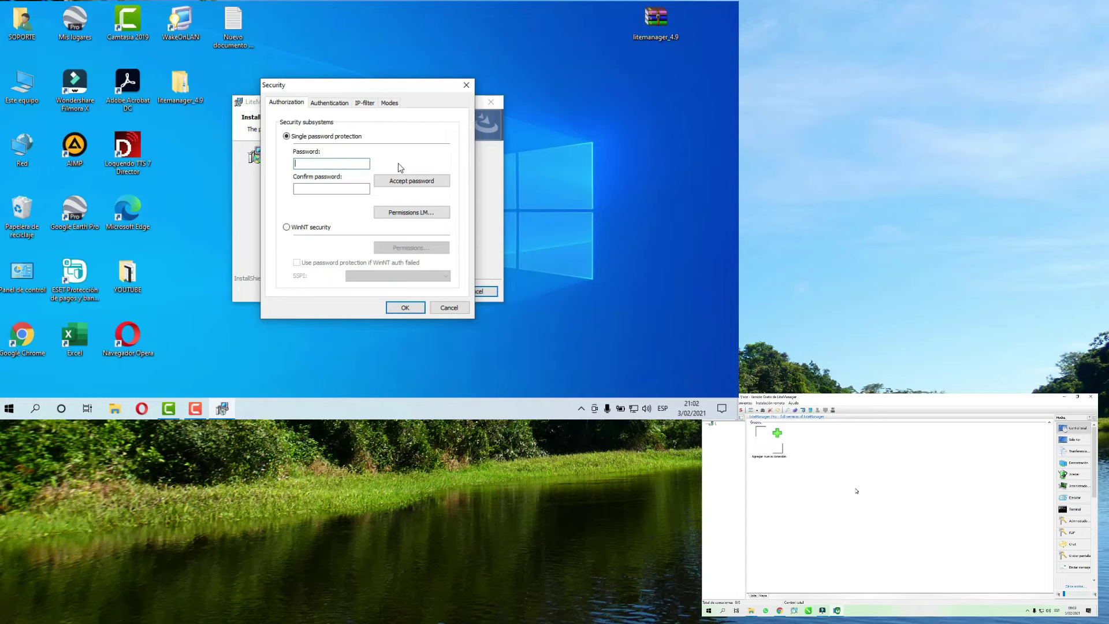
type("•••••••••")
left_click(352, 189)
type("••••••")
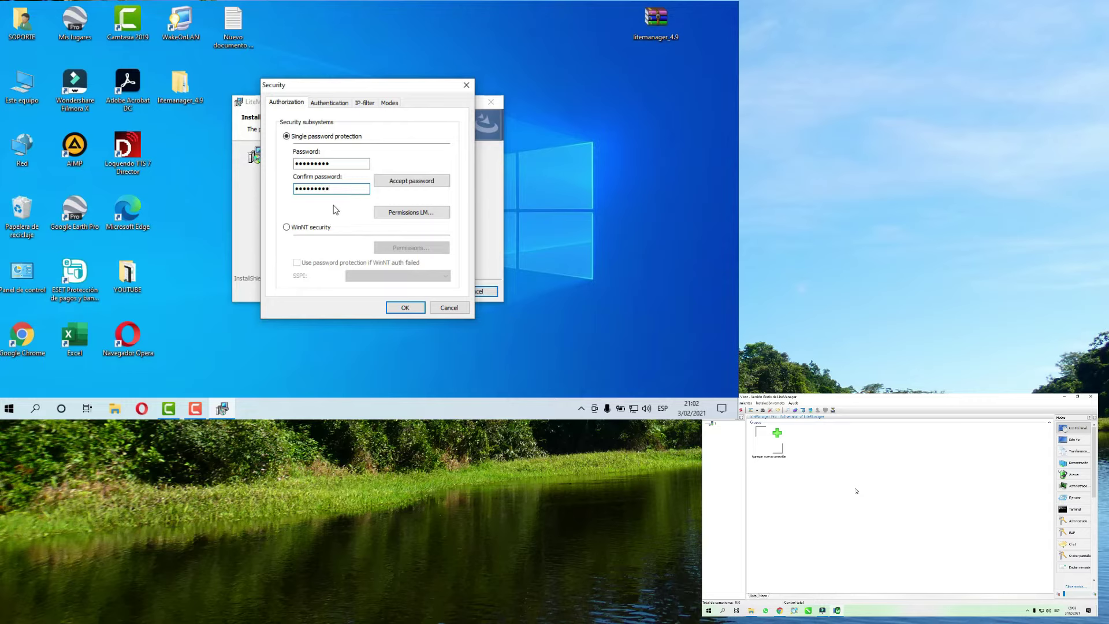
left_click(423, 186)
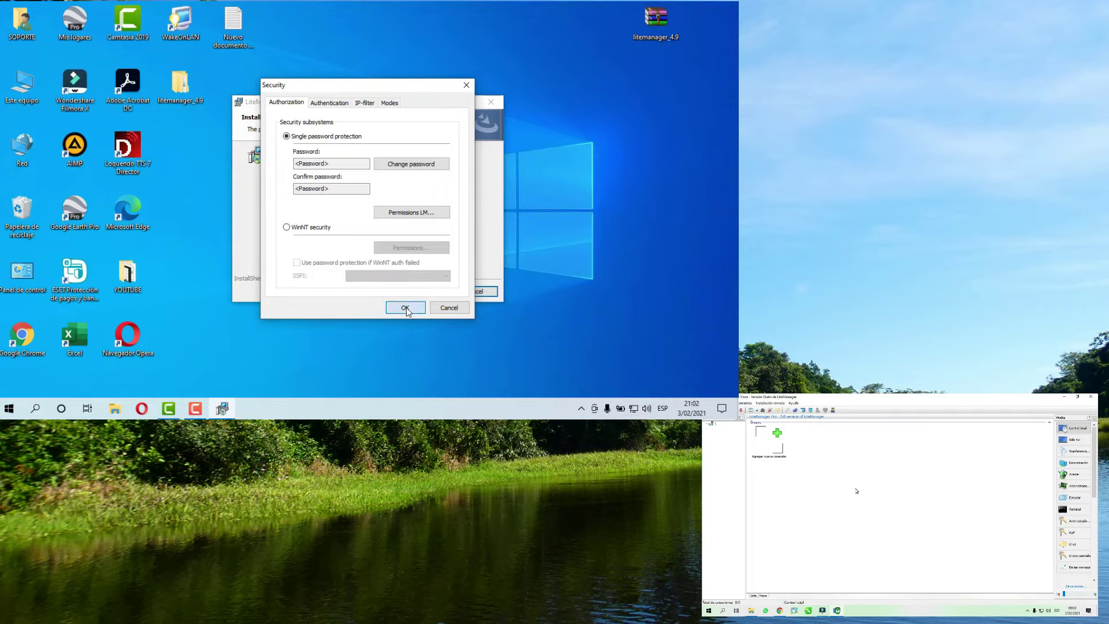
left_click(406, 308)
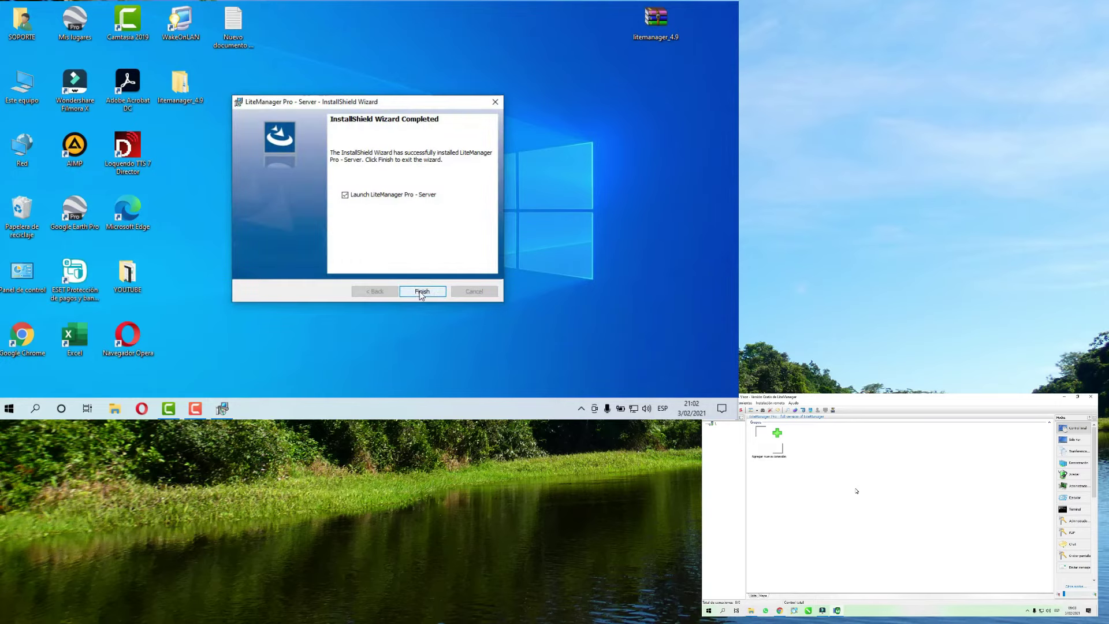
left_click(424, 292)
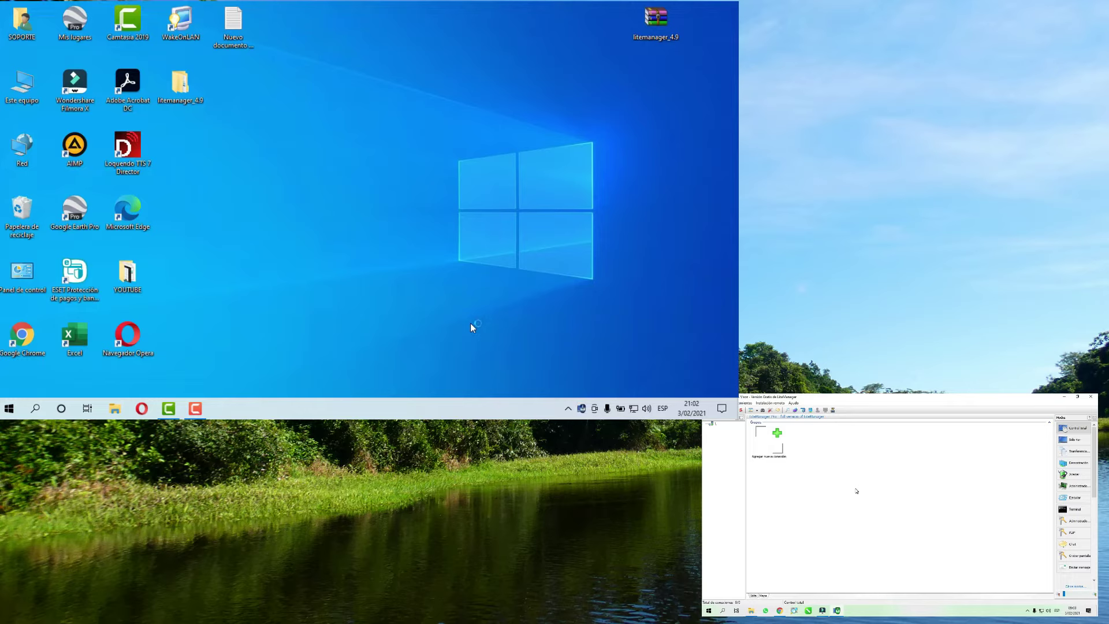
- Run ipconfig in a cmd console and select the IPv4 address line 192.168.1.92
mouse_move(582, 410)
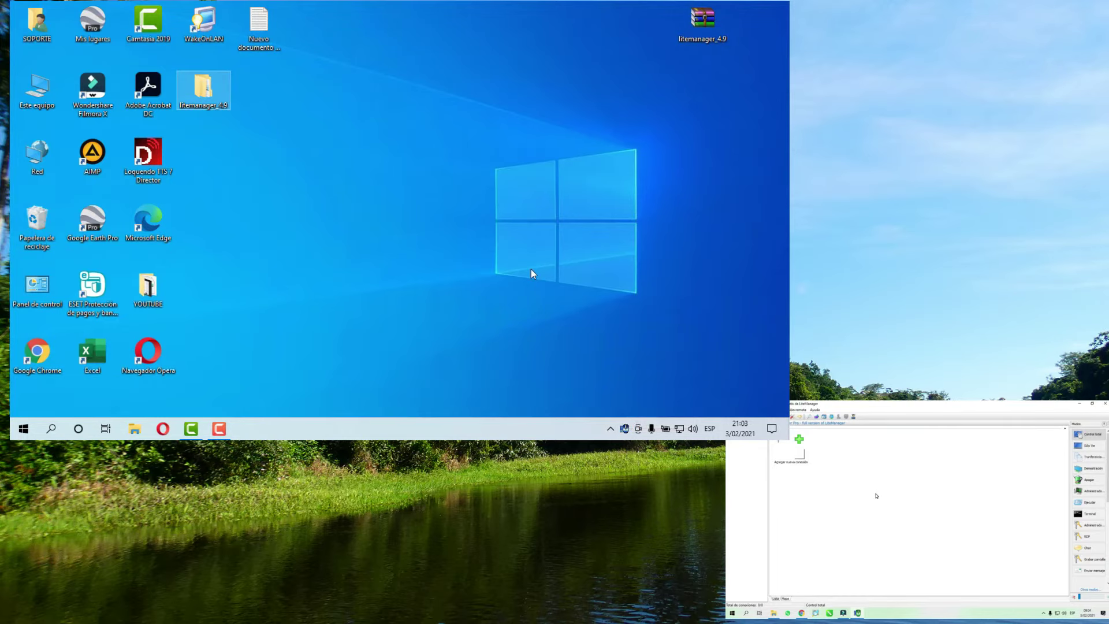
key("super+r")
type("cmd")
key("Return")
type("ipconfig")
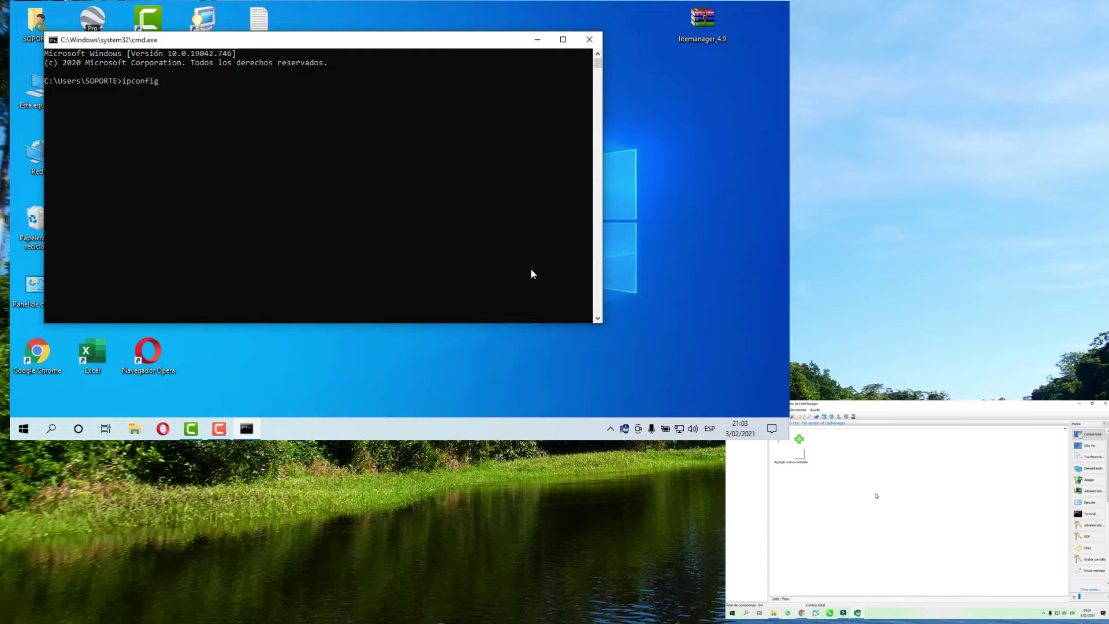
key("Return")
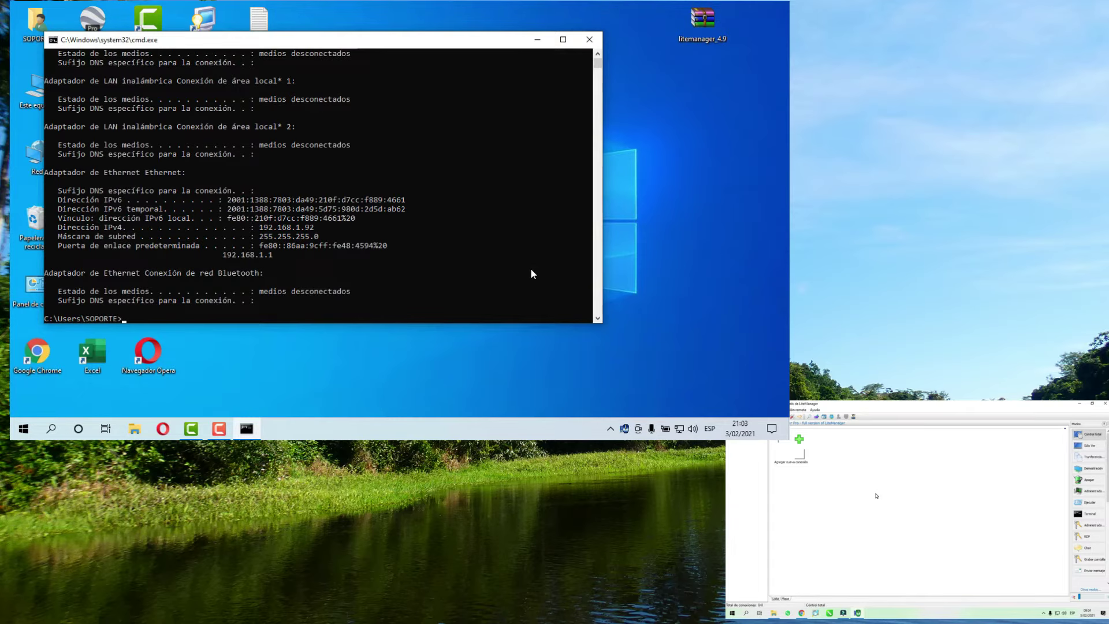
left_click_drag(57, 226, 316, 228)
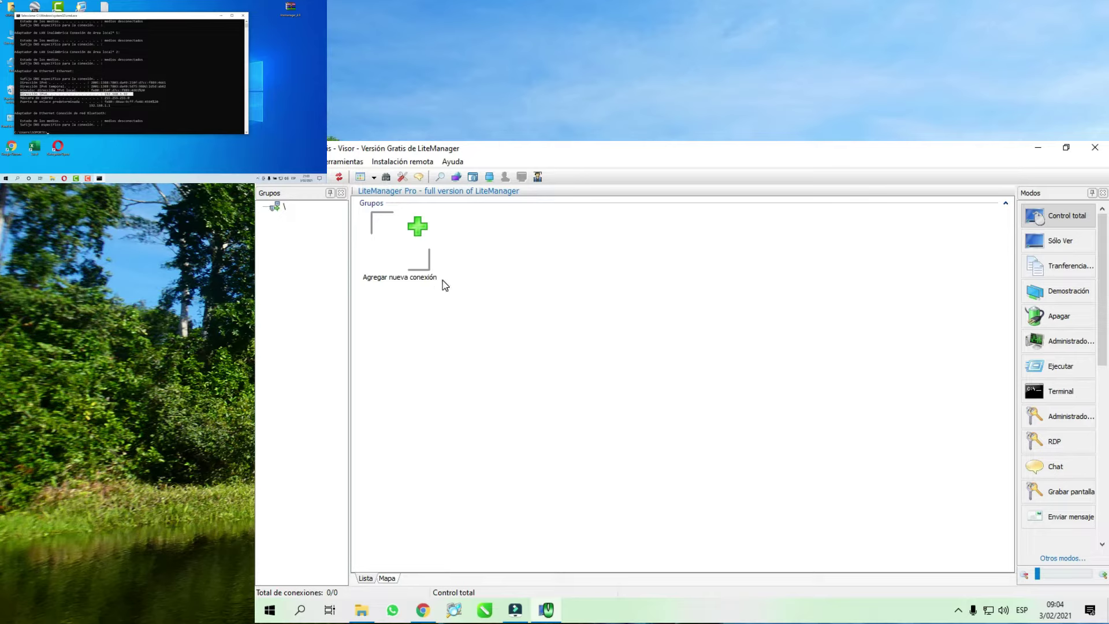
- Add a new connection with IP 192.168.1.92 and connect to that computer
double_click(403, 234)
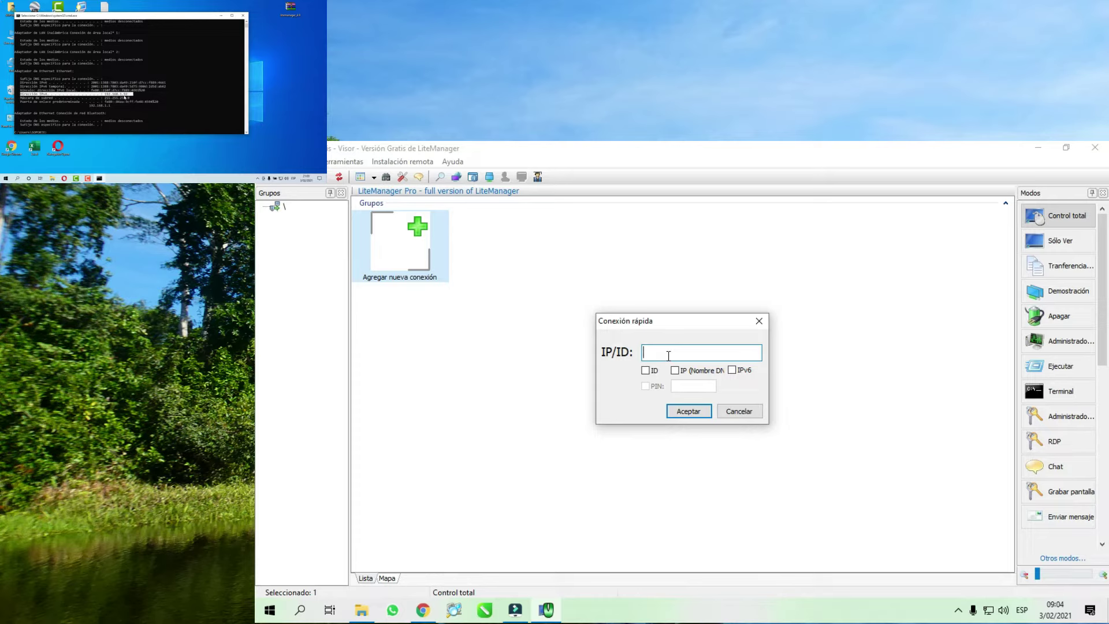
type("192.168.1.92")
left_click(688, 409)
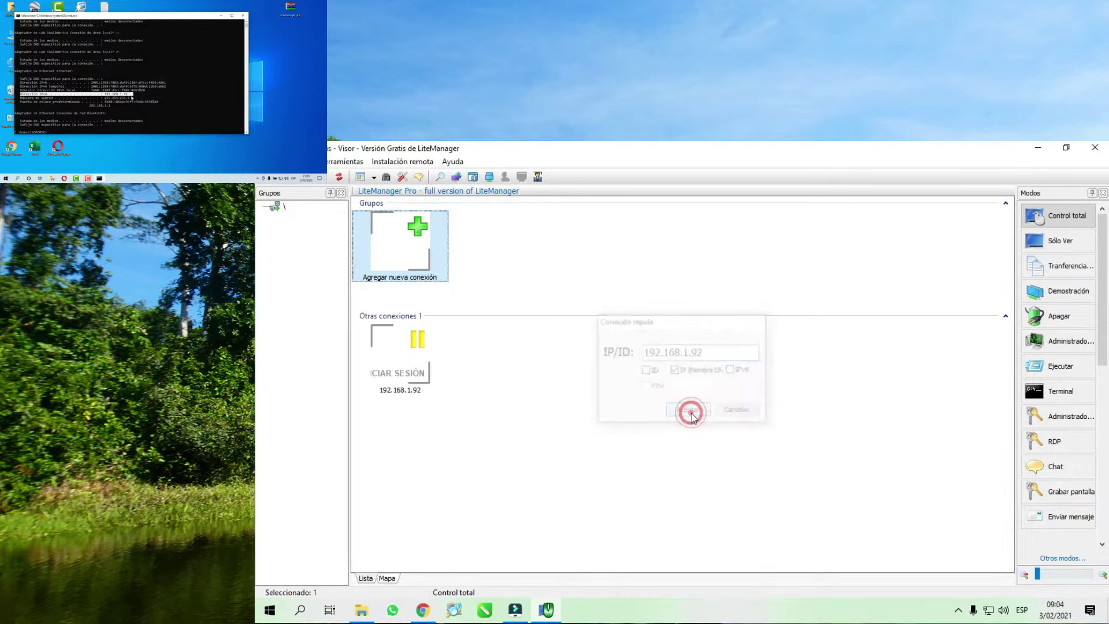
double_click(397, 369)
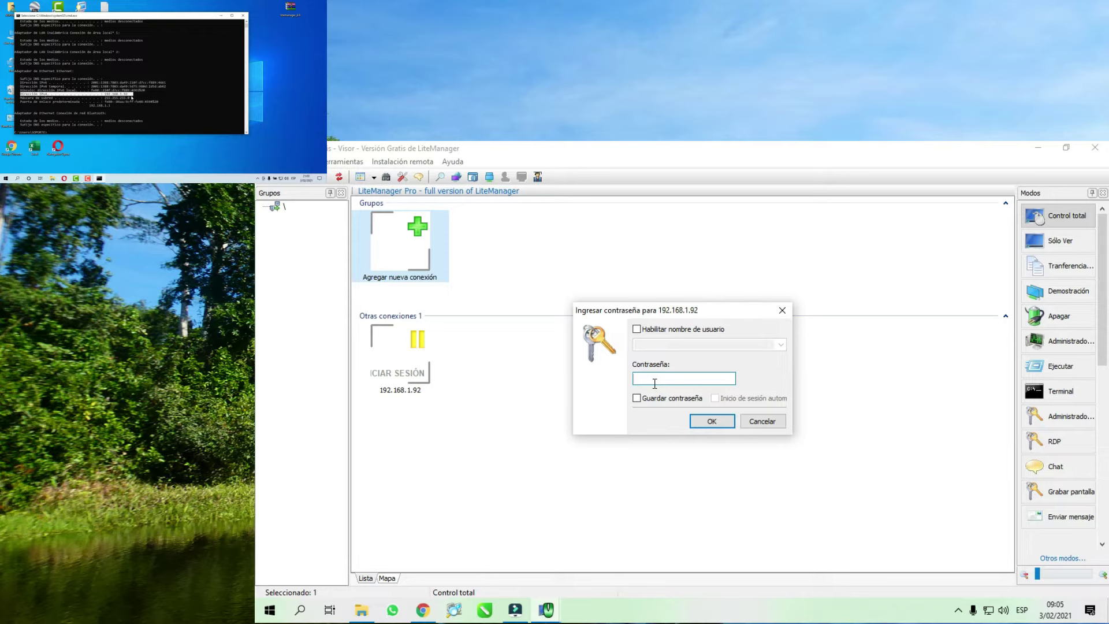
- Log in to 192.168.1.92 with the password saved and automatic login left off
left_click(653, 380)
type("•••••••••")
left_click(638, 398)
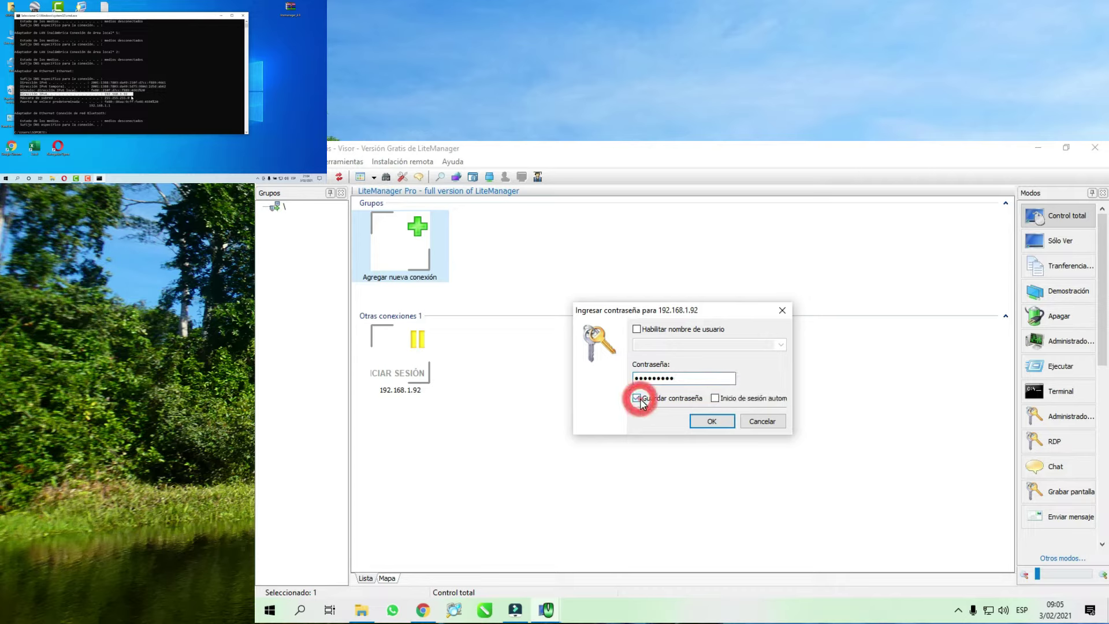
left_click(716, 398)
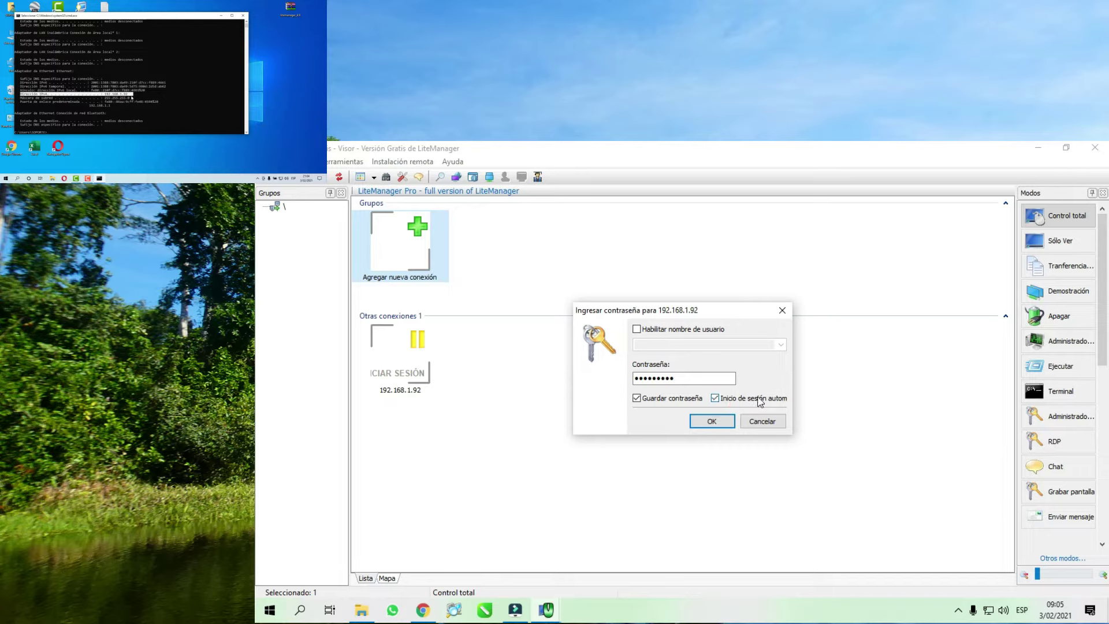
left_click(716, 399)
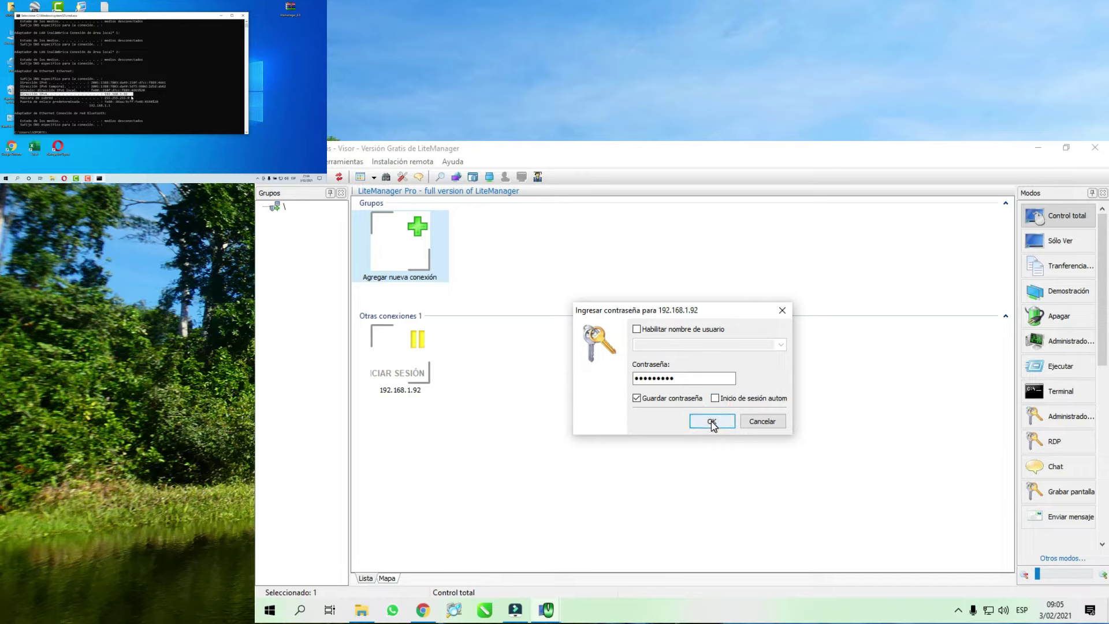
left_click(711, 423)
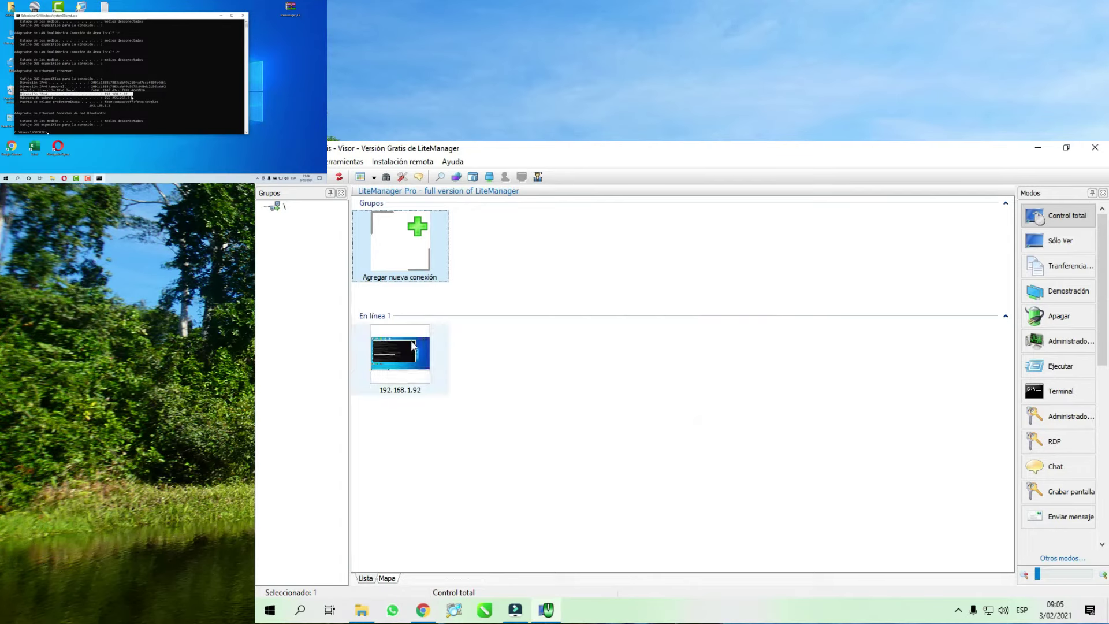
- Start a Control total session on the 192.168.1.92 connection
mouse_move(430, 353)
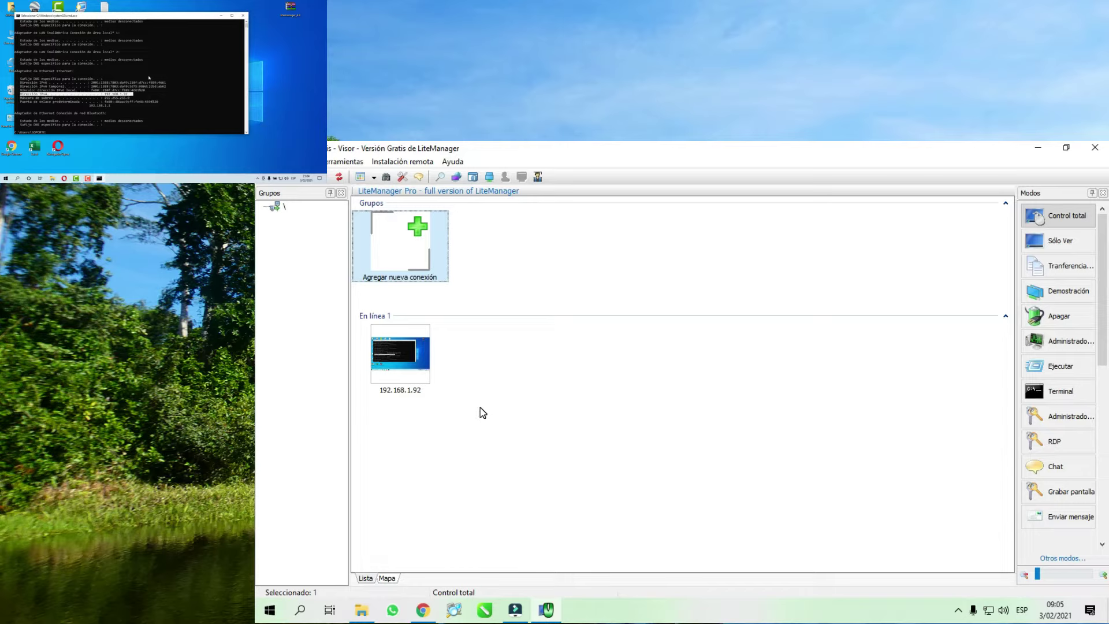
right_click(403, 355)
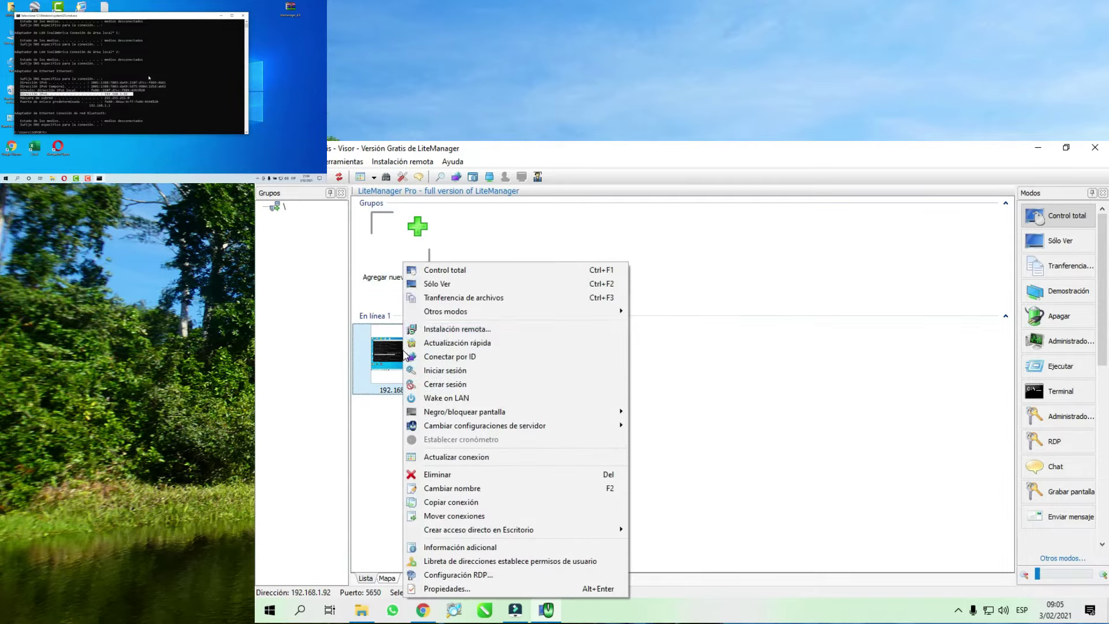
left_click(456, 270)
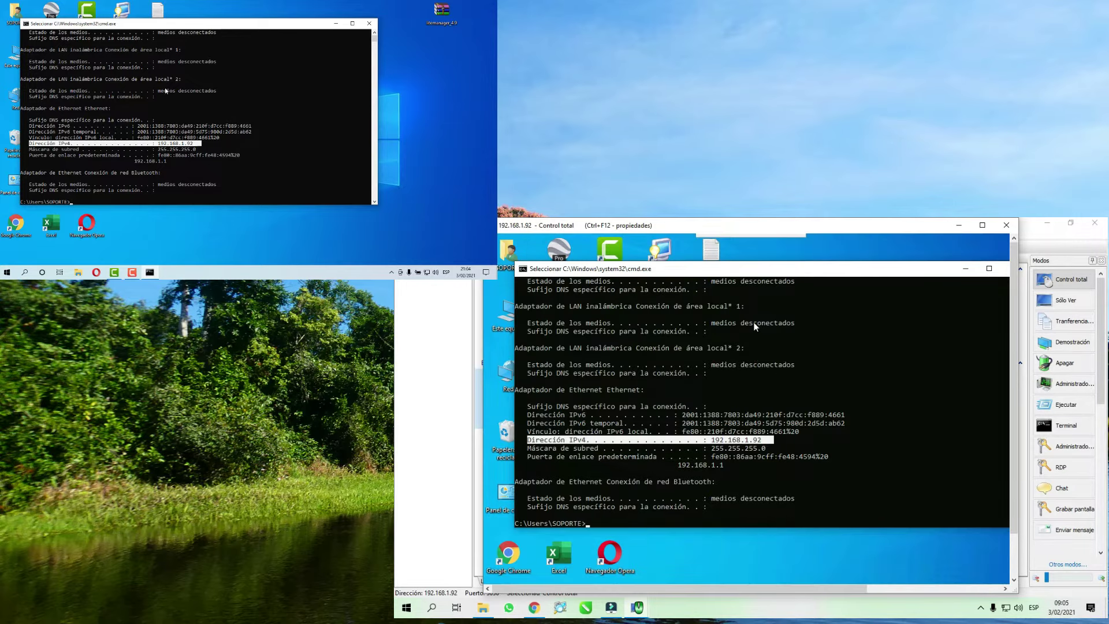
- Show the remote desktop full screen, then Ver ajustado, and minimize the main window
right_click(644, 250)
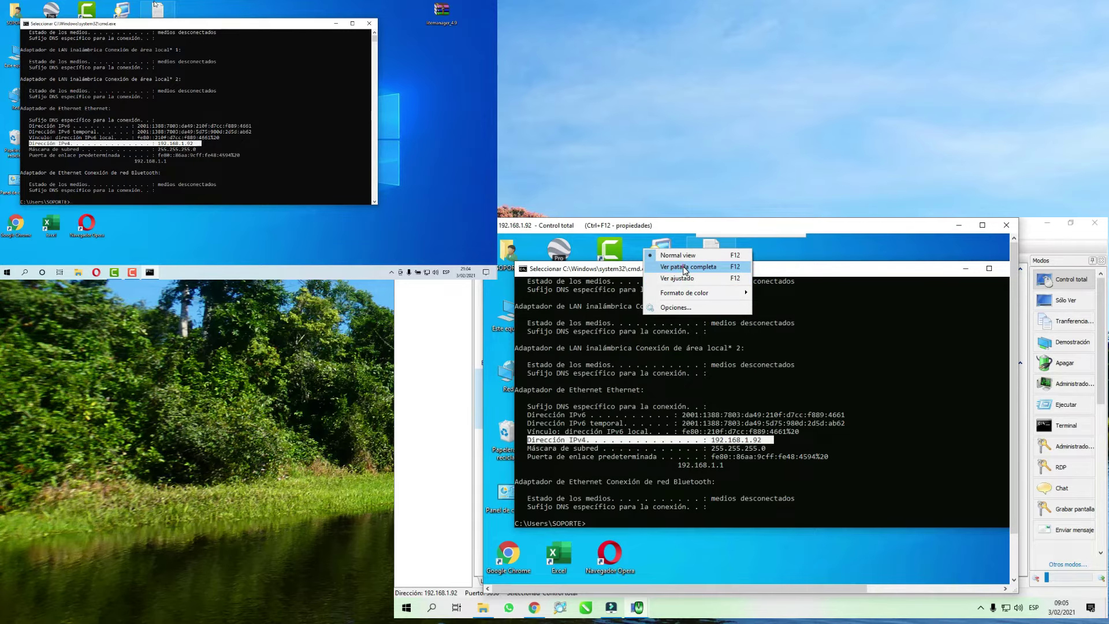
left_click(687, 267)
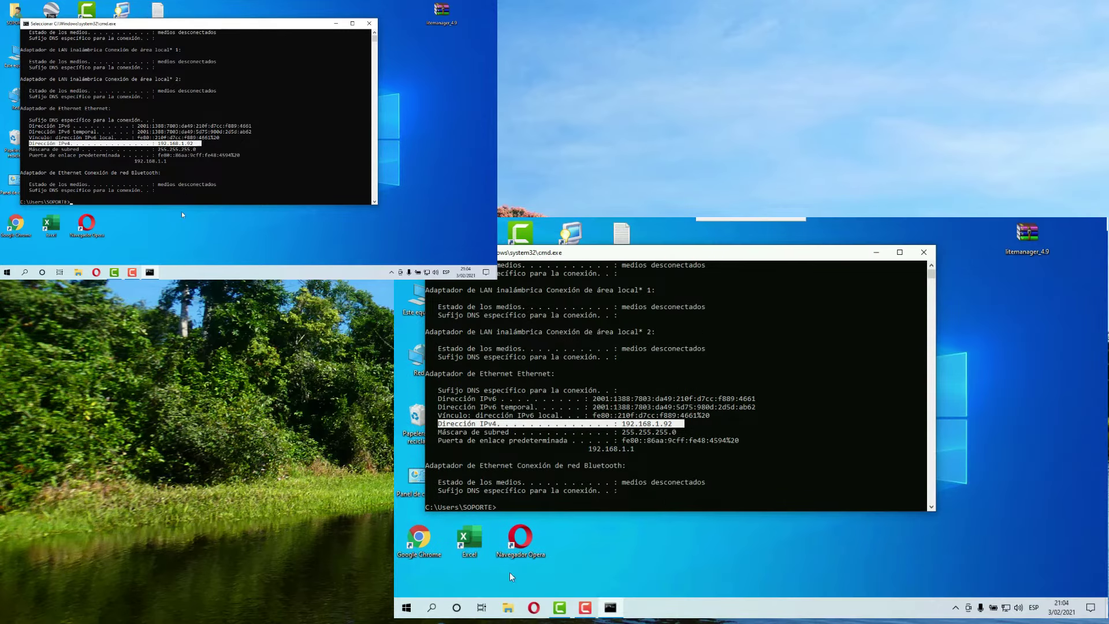
mouse_move(697, 222)
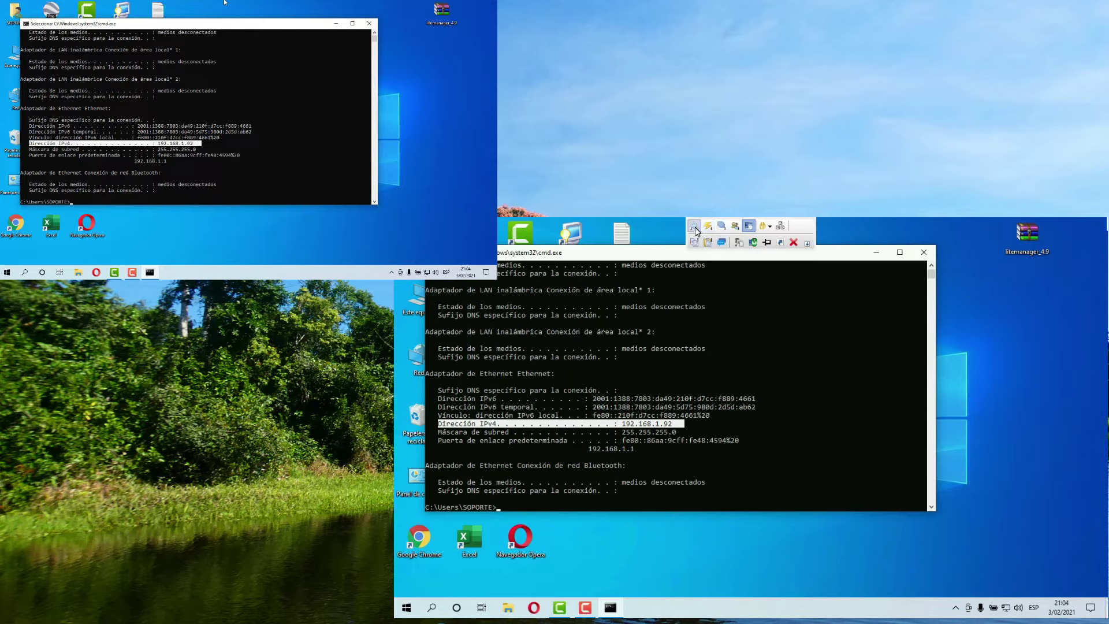
left_click(695, 227)
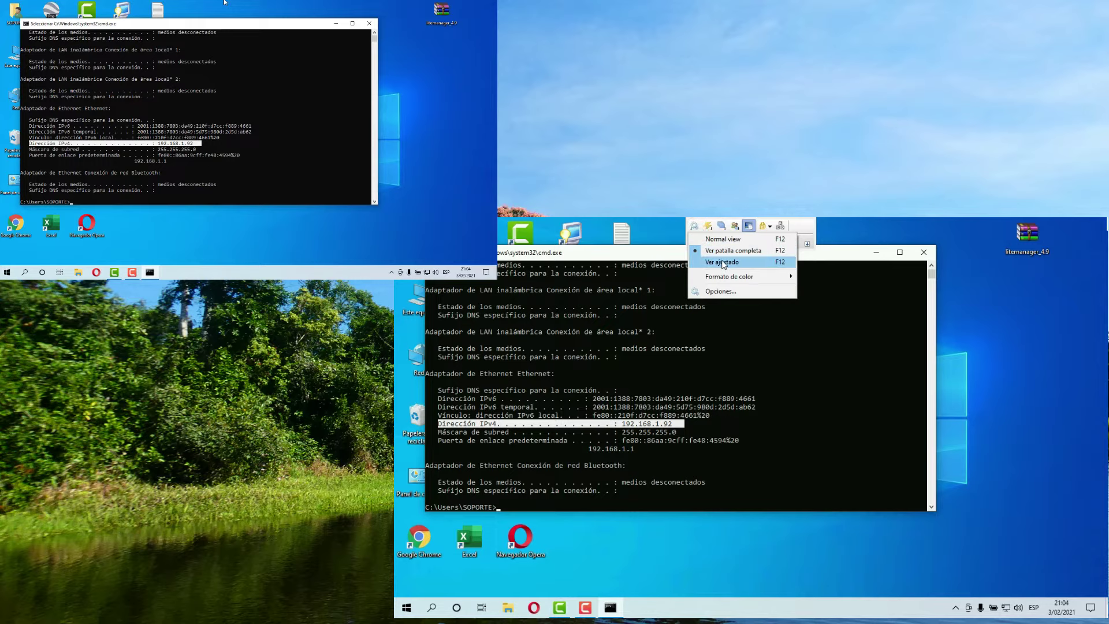
left_click(716, 261)
left_click_drag(912, 225, 856, 236)
left_click(1047, 221)
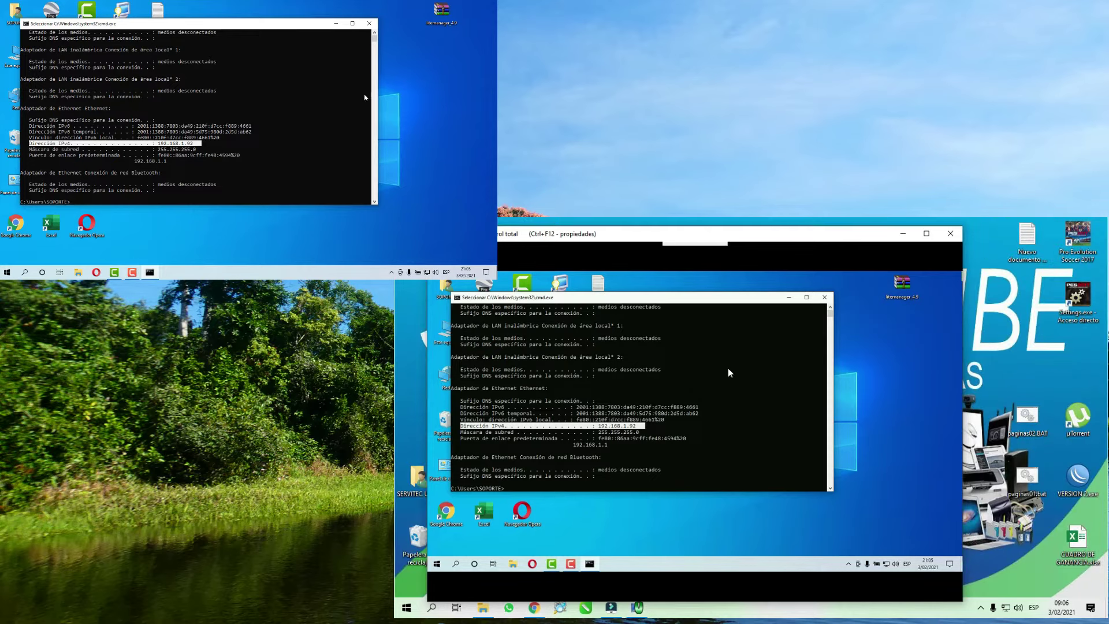
- Minimize the remote command window and refresh the remote desktop with Actualizar
left_click(789, 298)
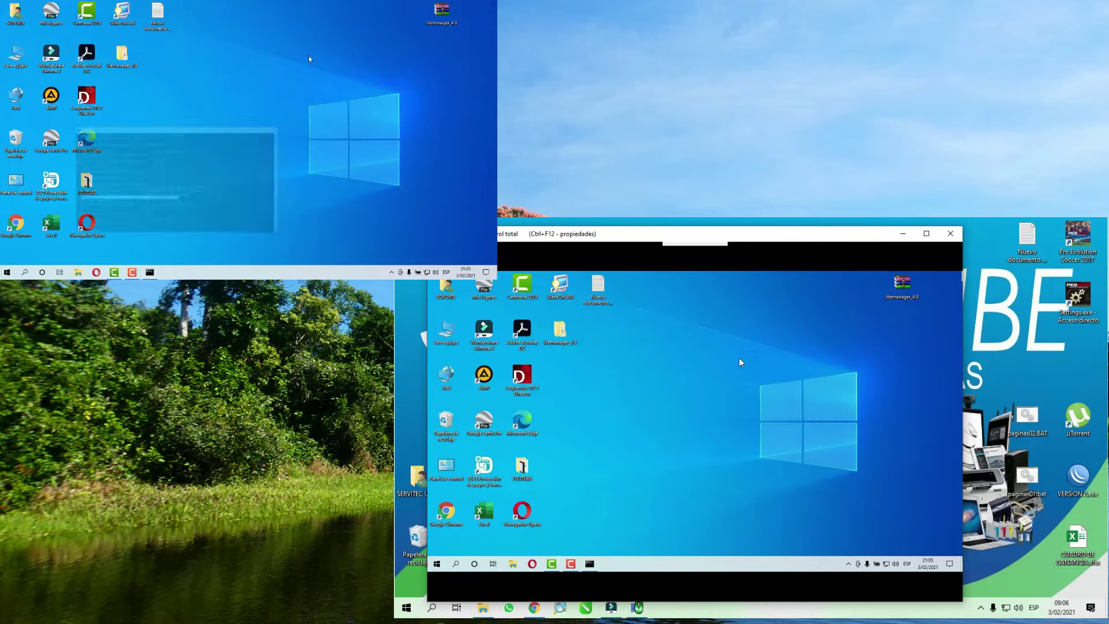
right_click(671, 343)
left_click(705, 366)
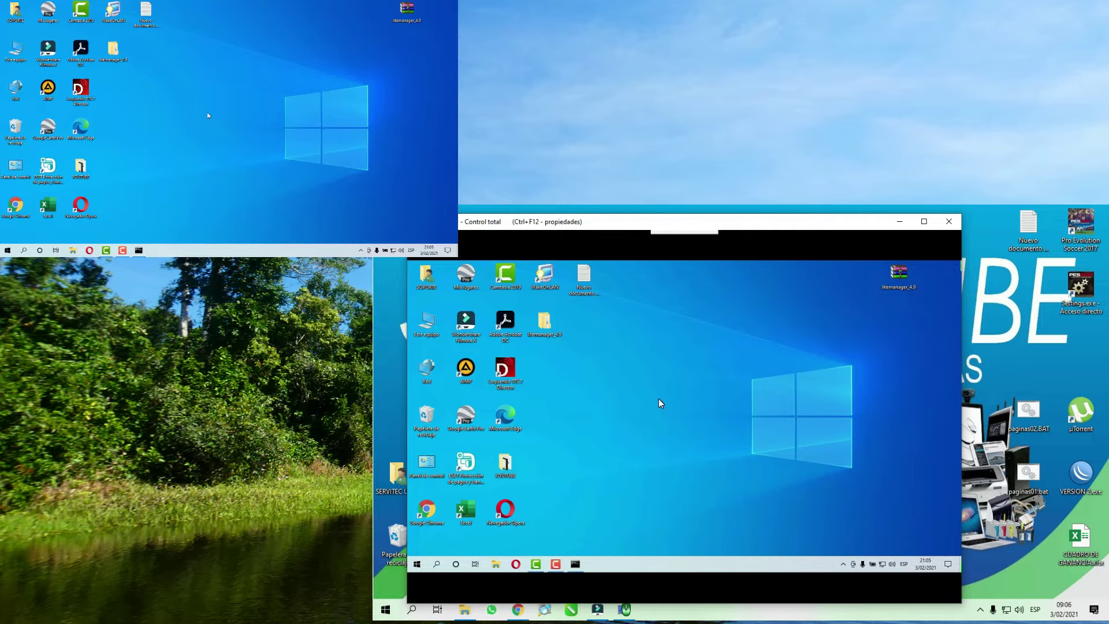
- Close the Control total session window after checking the lightning tool-mode list
mouse_move(684, 231)
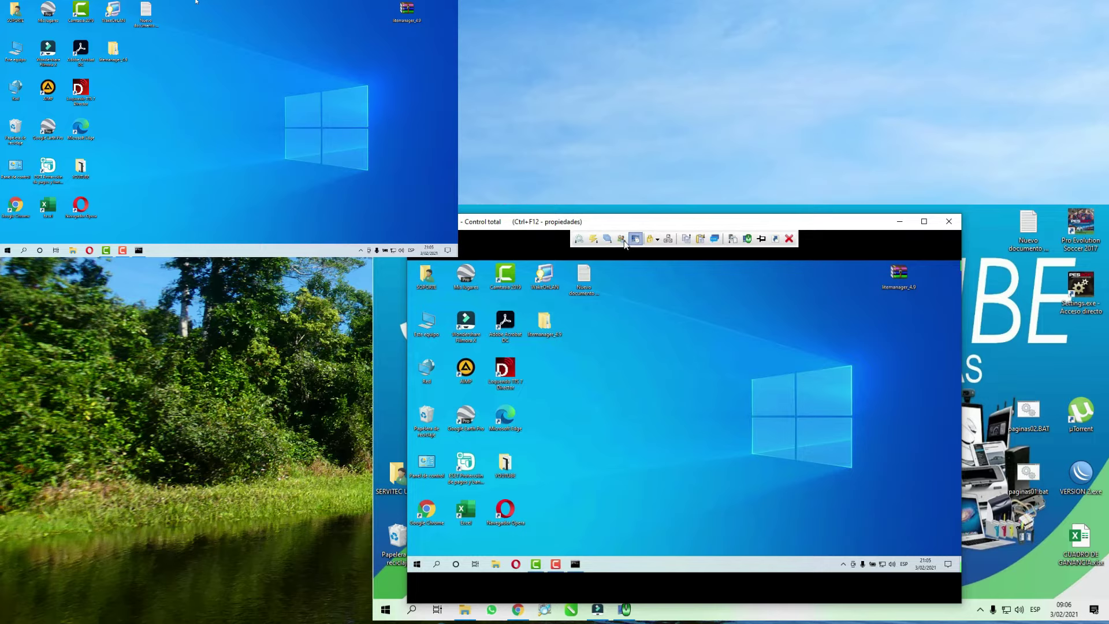
left_click(594, 241)
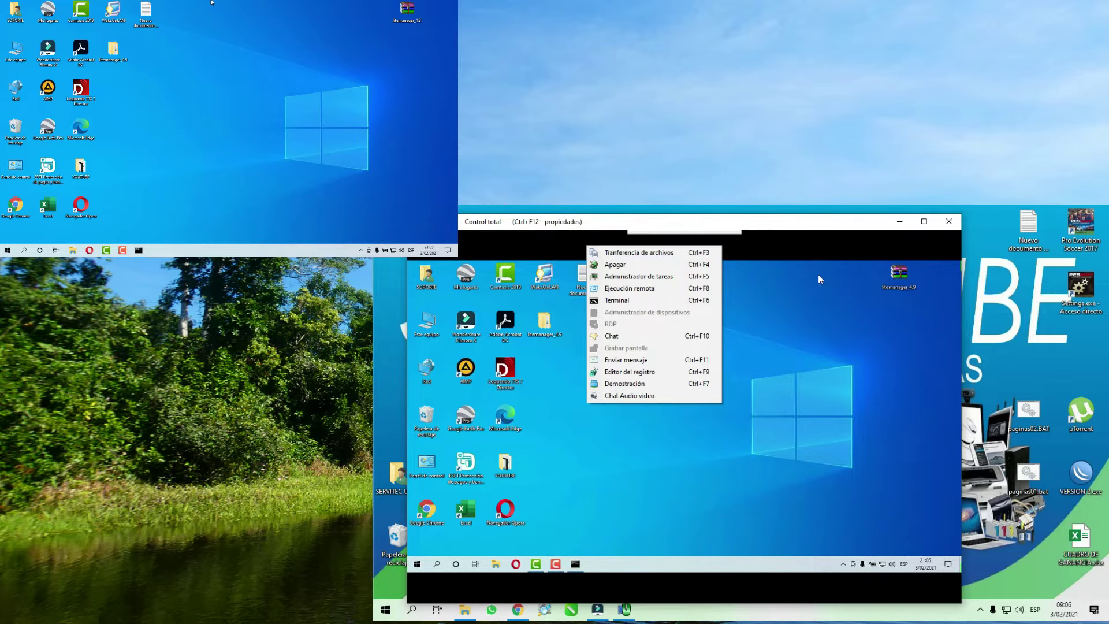
left_click(949, 223)
left_click(949, 222)
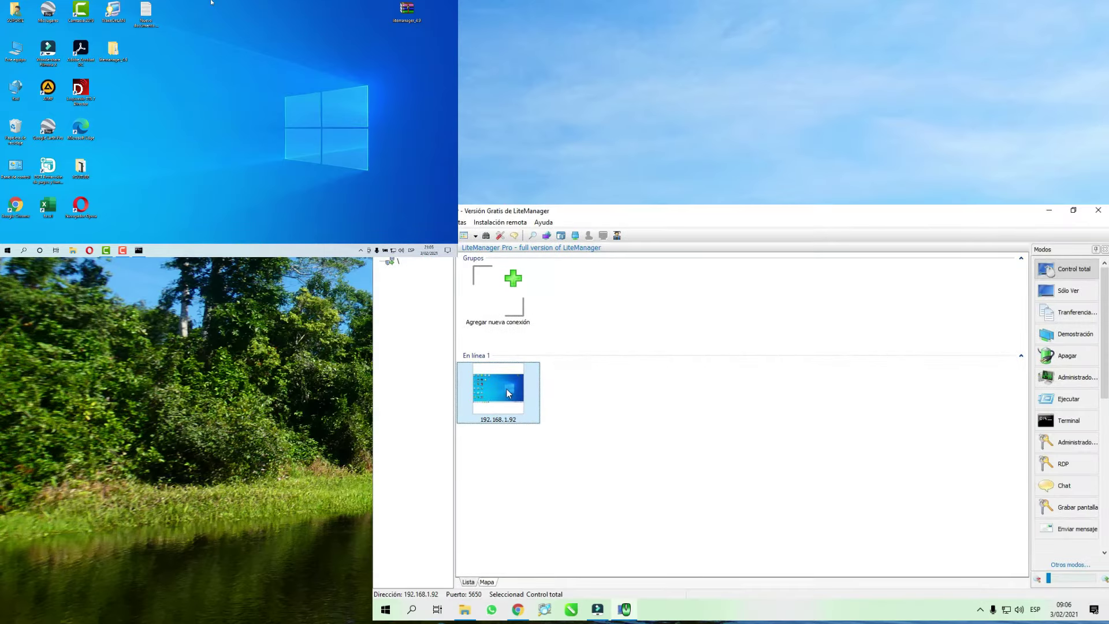
- Start a Sólo Ver session on 192.168.1.92 and refresh the remote desktop
right_click(507, 386)
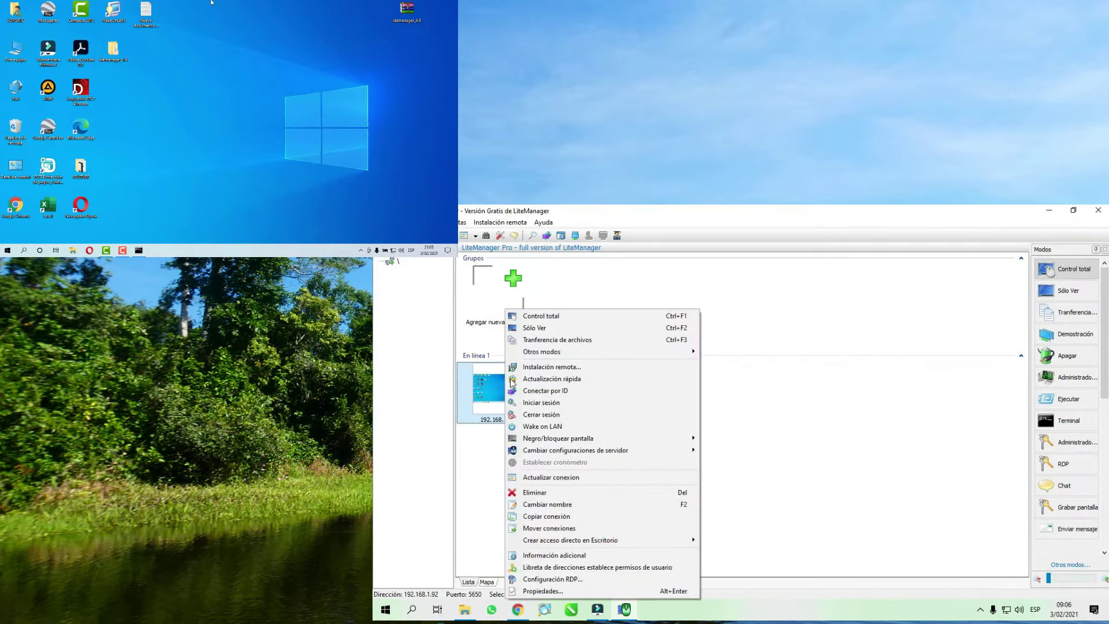
left_click(536, 329)
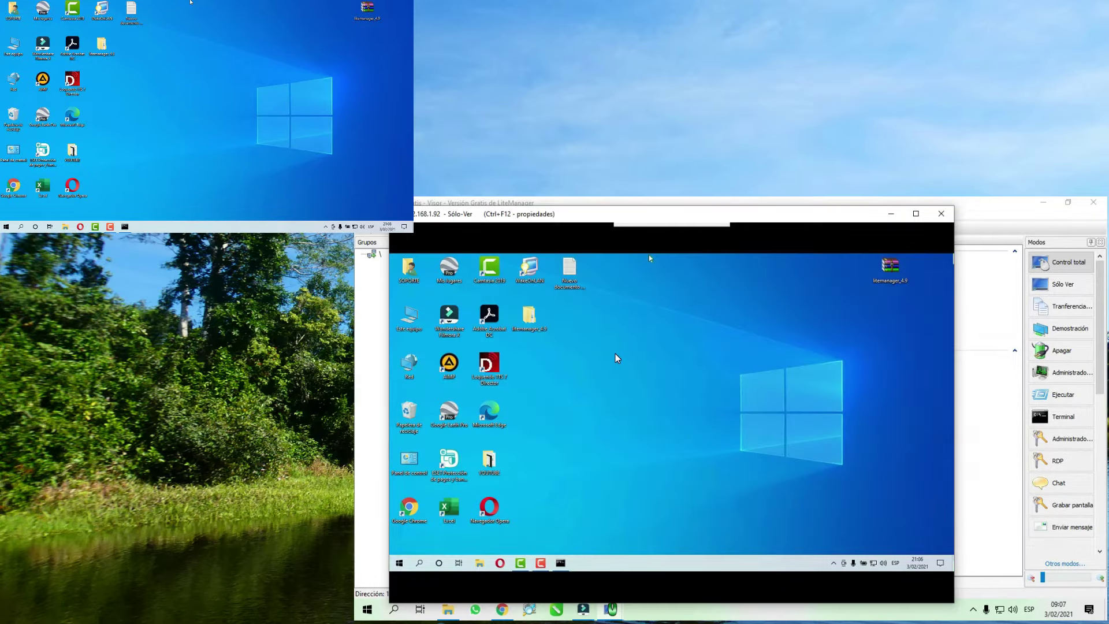
right_click(197, 70)
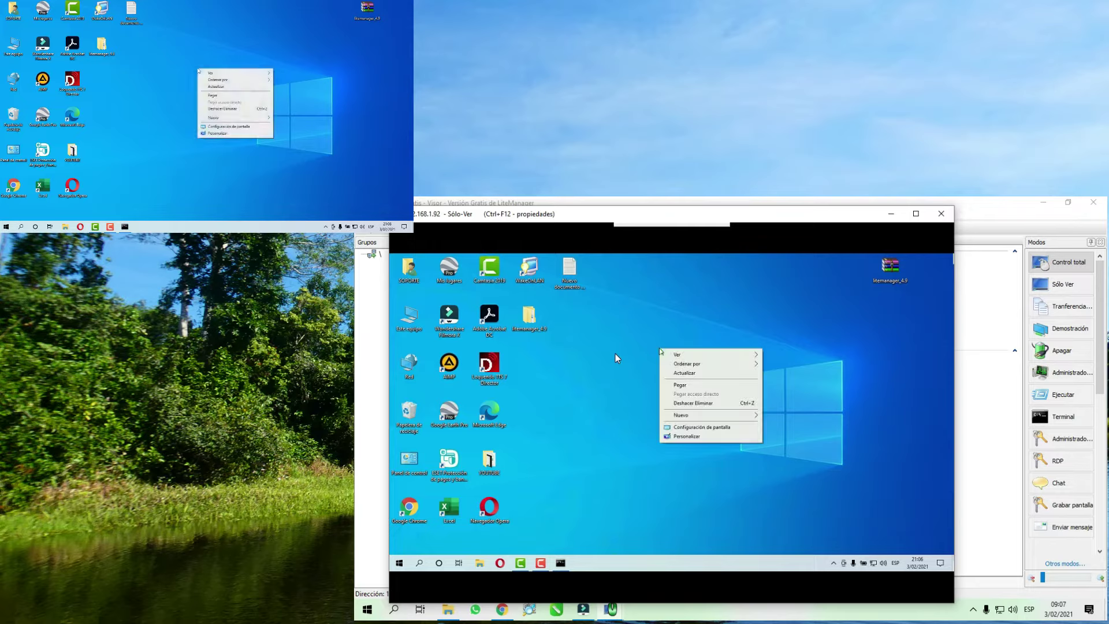
left_click(217, 88)
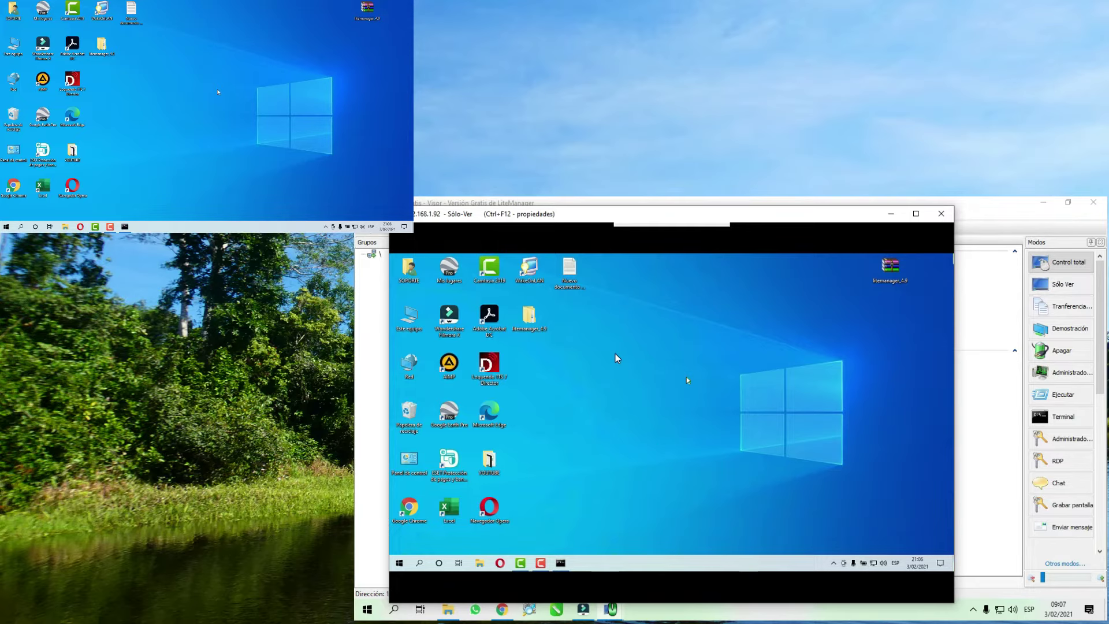
- Cancel the Propiedades dialog and switch the view to Ver pantalla completa
key("ctrl+F12")
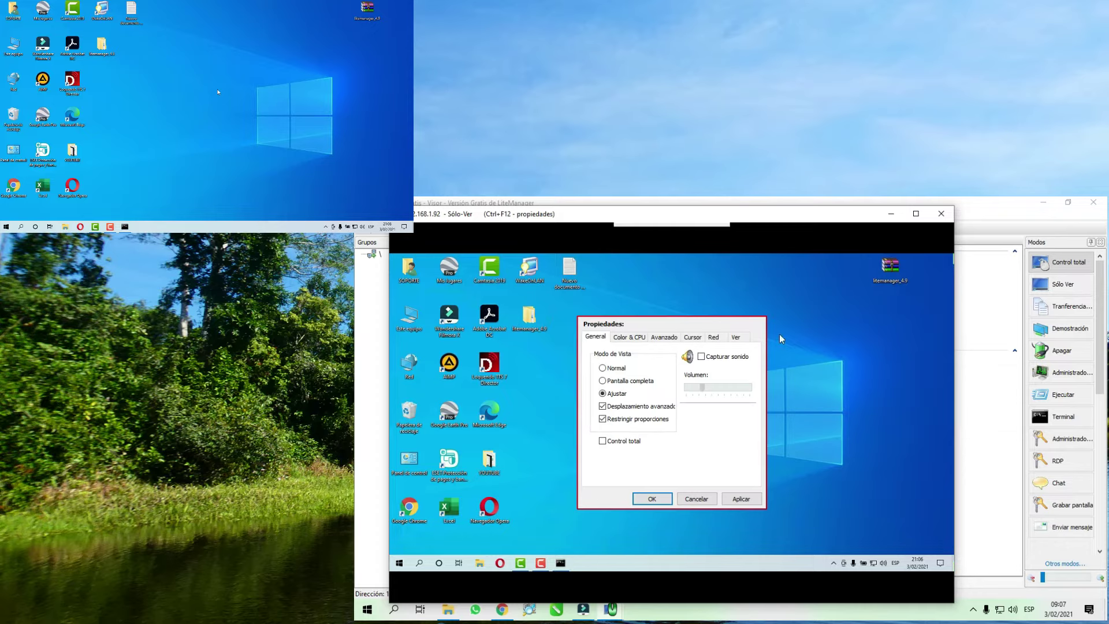
left_click(699, 499)
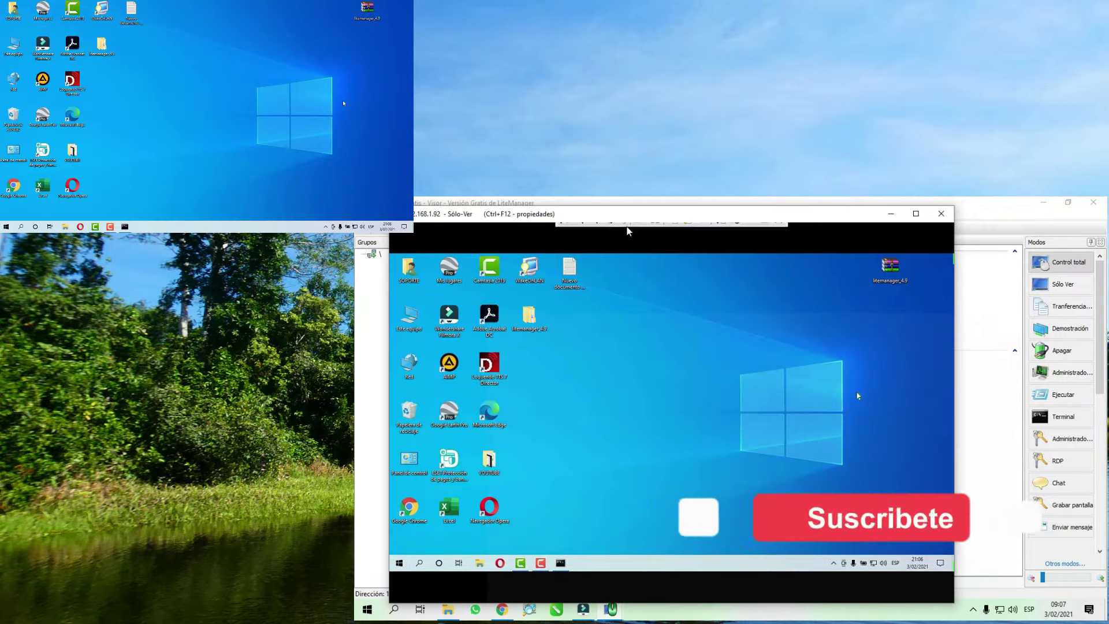
left_click(595, 232)
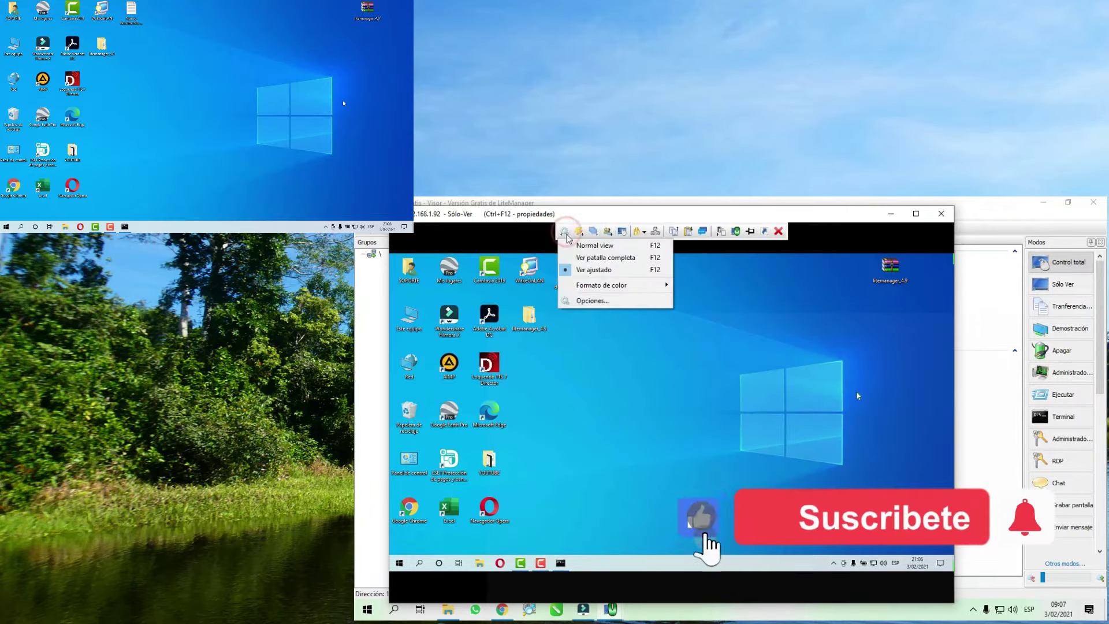
left_click(600, 257)
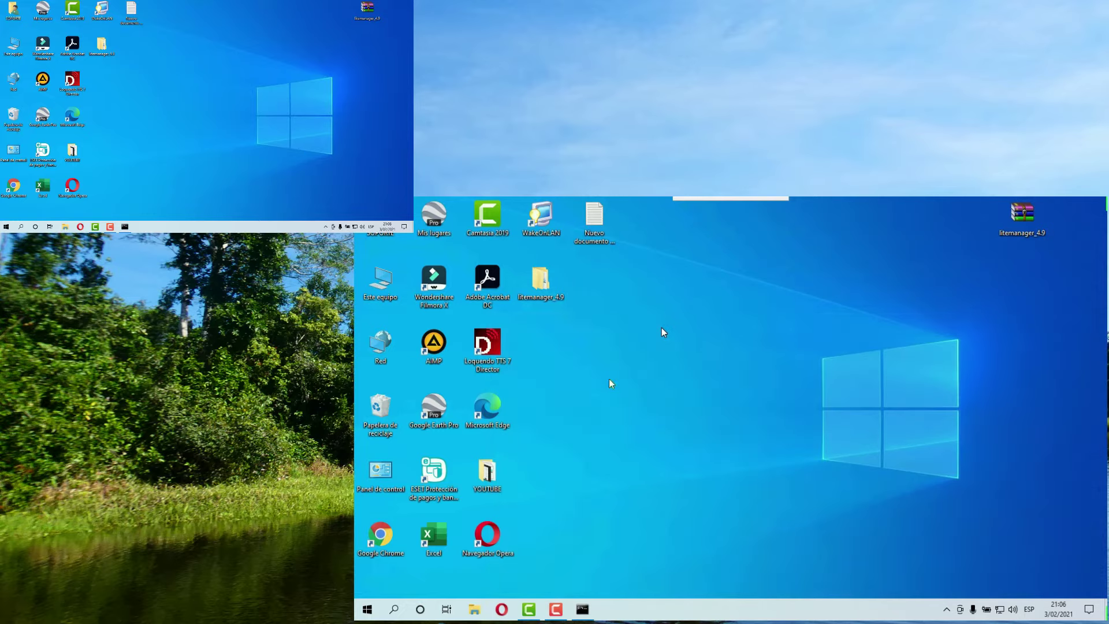
- Open Este equipo on the remote PC, restore it smaller, then close it
double_click(393, 278)
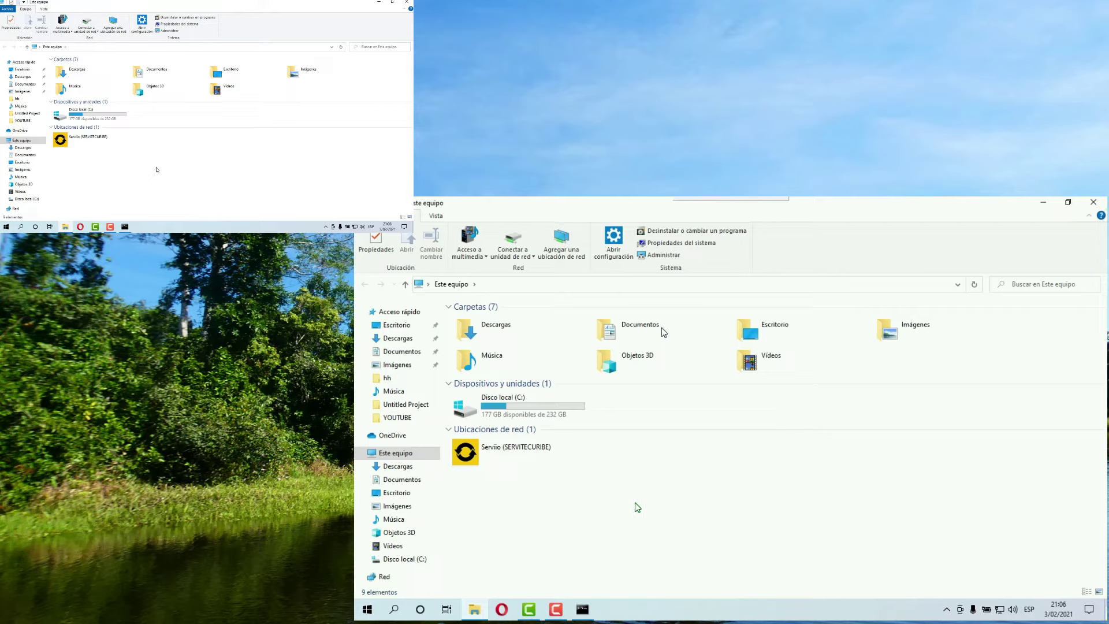
left_click(1069, 203)
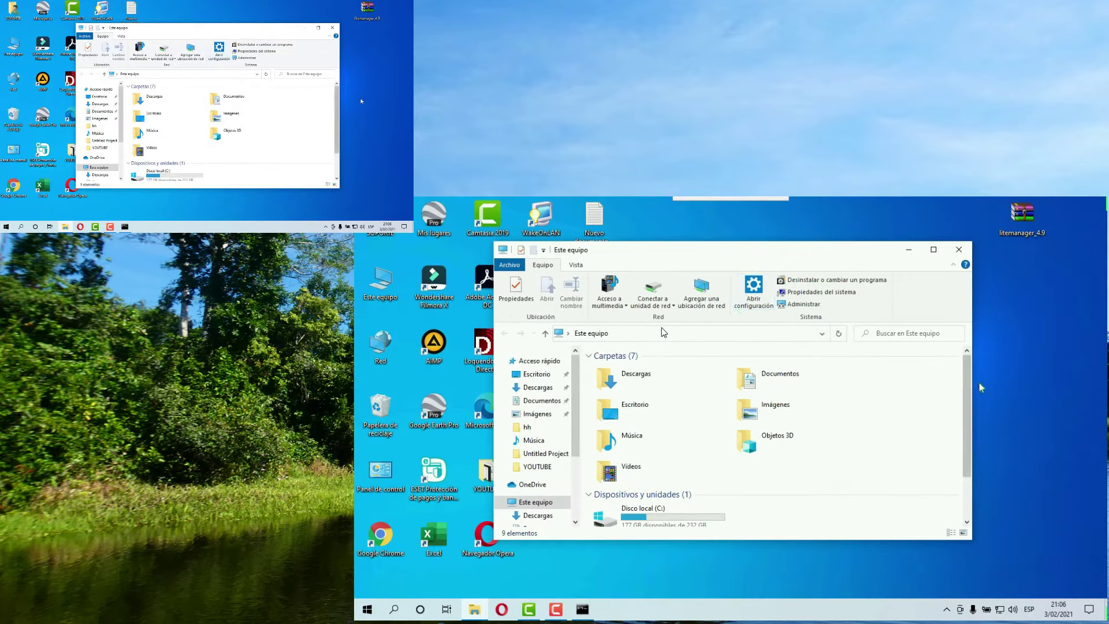
scroll(968, 454, "down", 1)
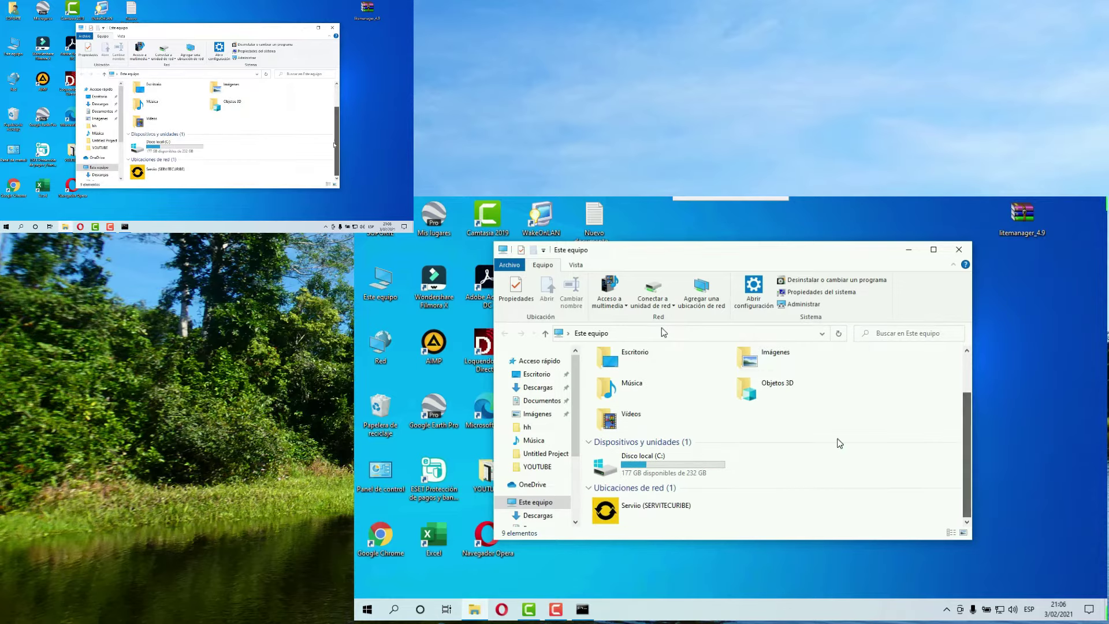
left_click(957, 251)
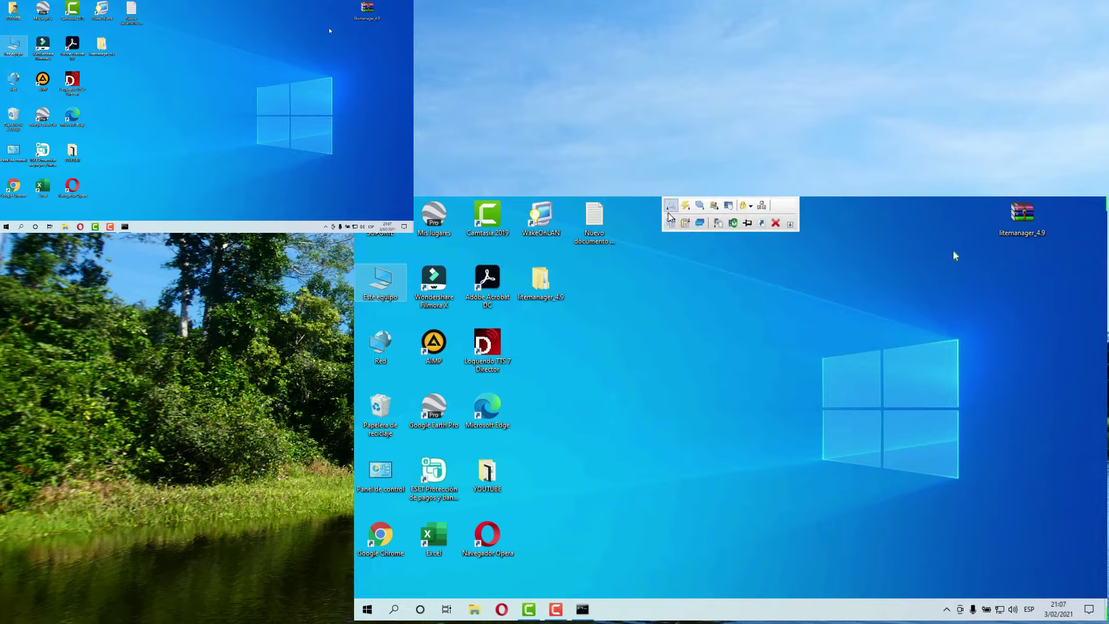
- Switch the view to Ajustado and close the Sólo Ver session
left_click(679, 202)
left_click(687, 230)
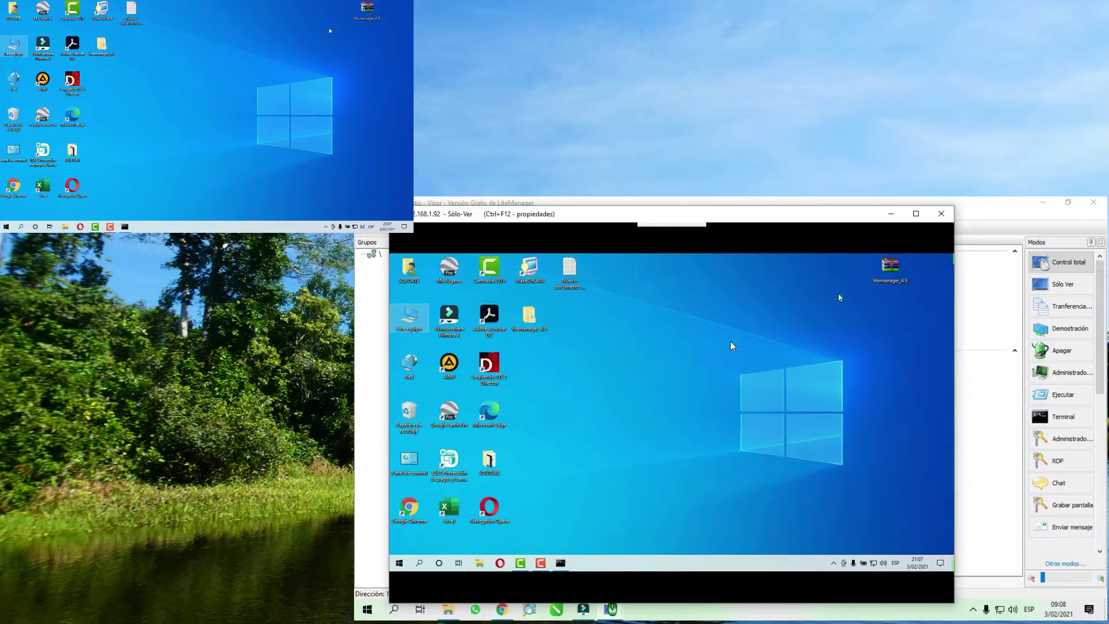
mouse_move(706, 228)
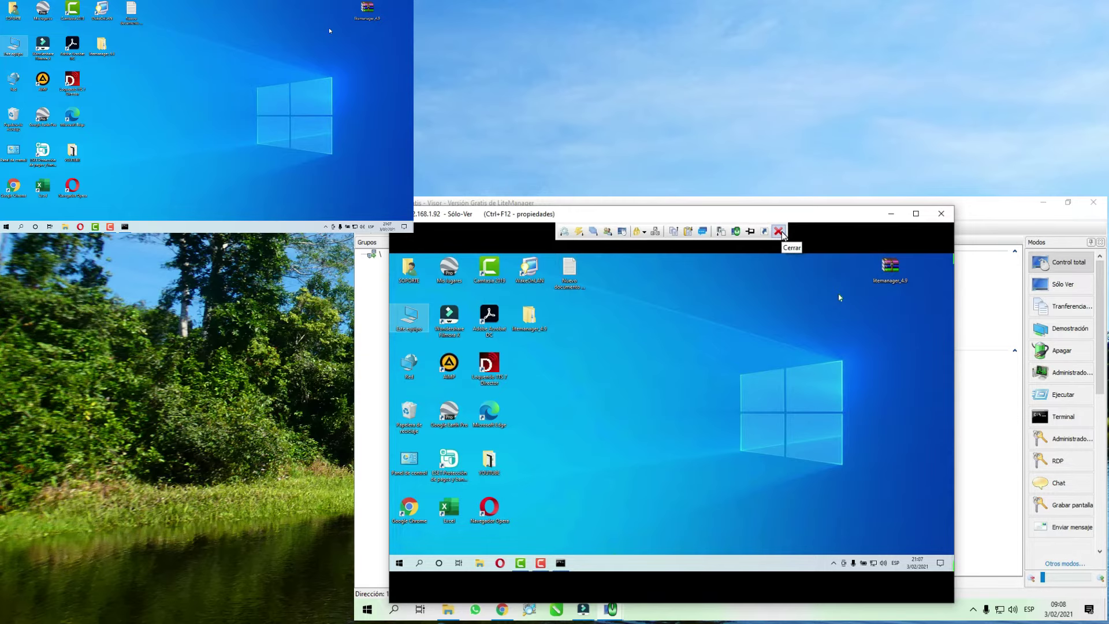
left_click(780, 232)
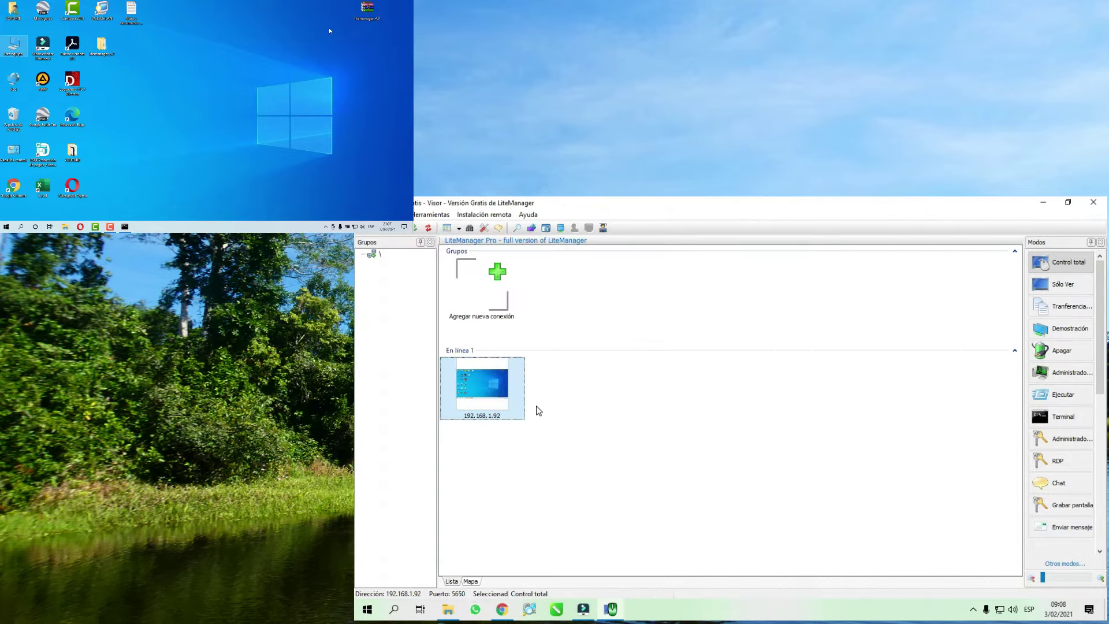
right_click(490, 405)
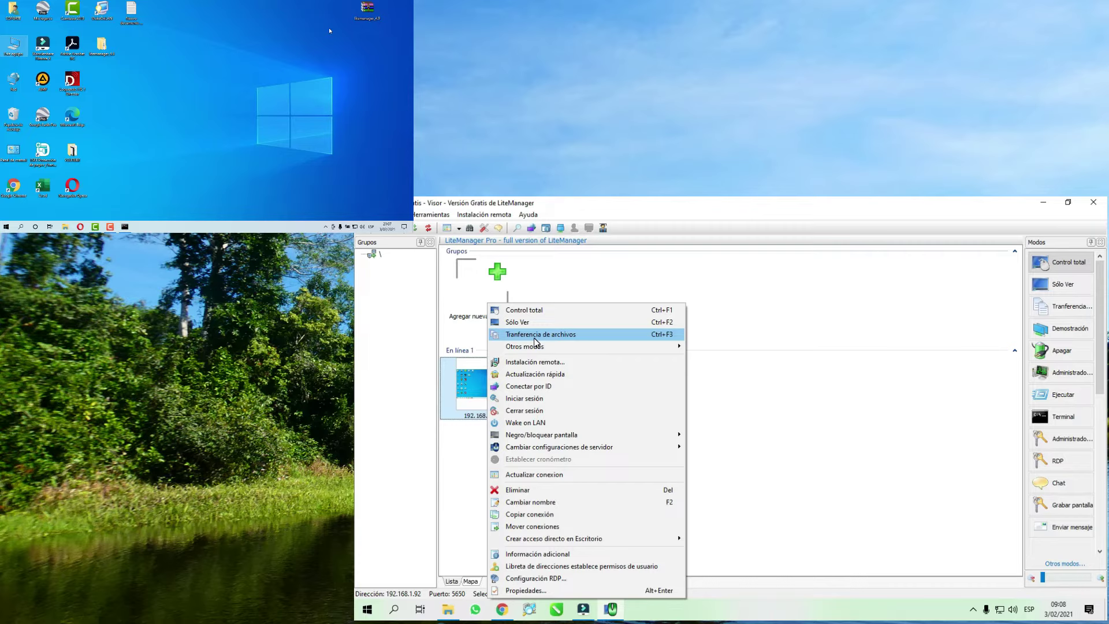
- Start a file transfer, select KST.rar in D:\UTILITARIOS\1.- ACTIVADORES, and open remote C:
left_click(535, 336)
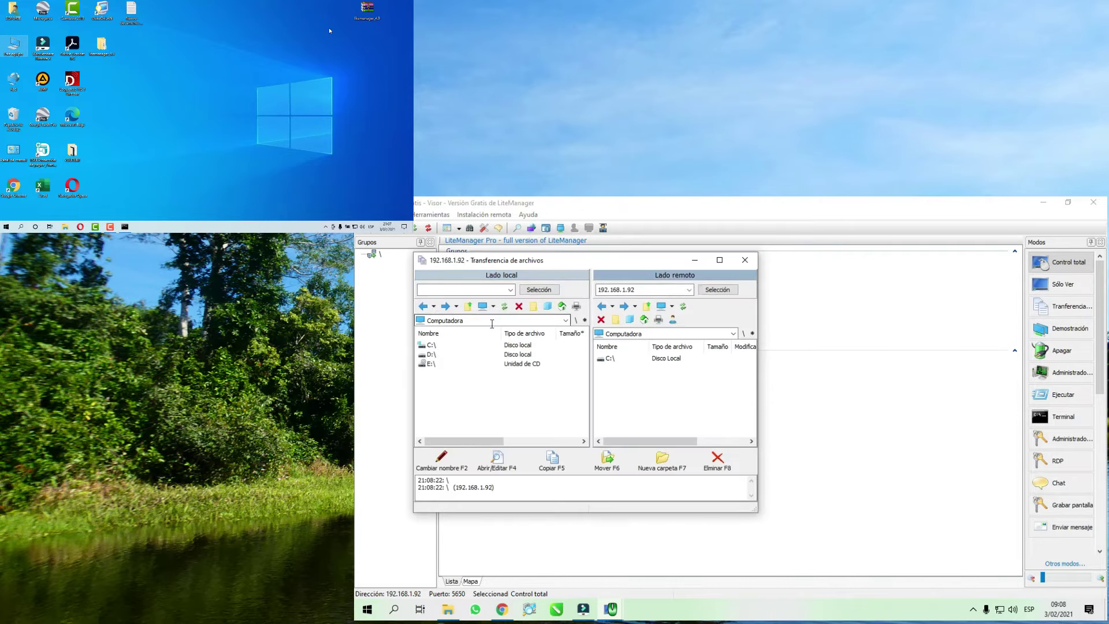
double_click(474, 353)
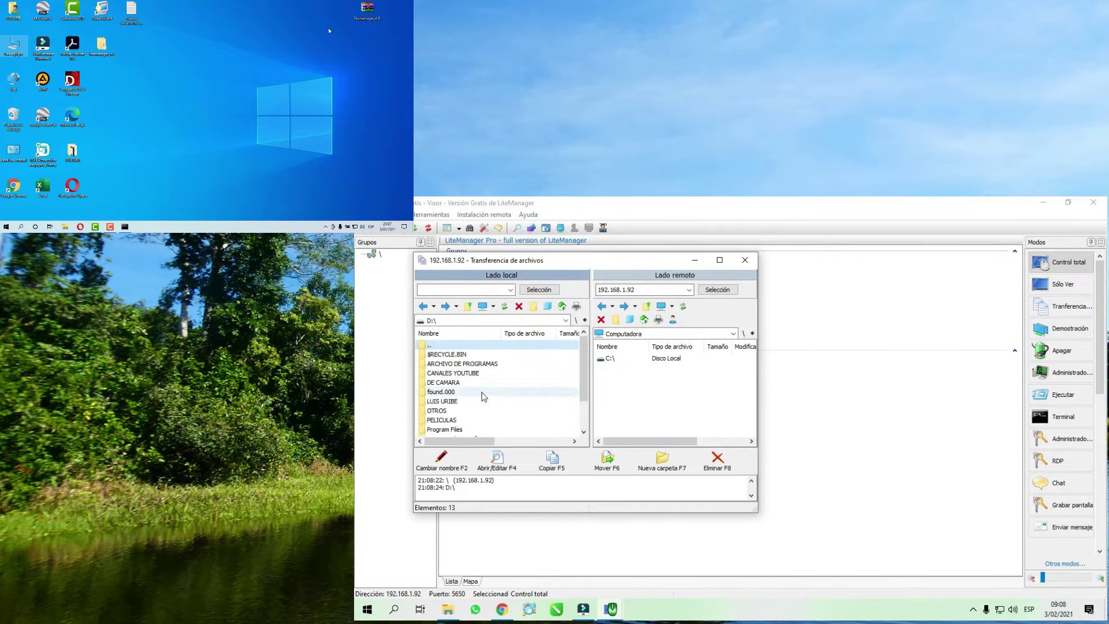
scroll(479, 405, "down", 2)
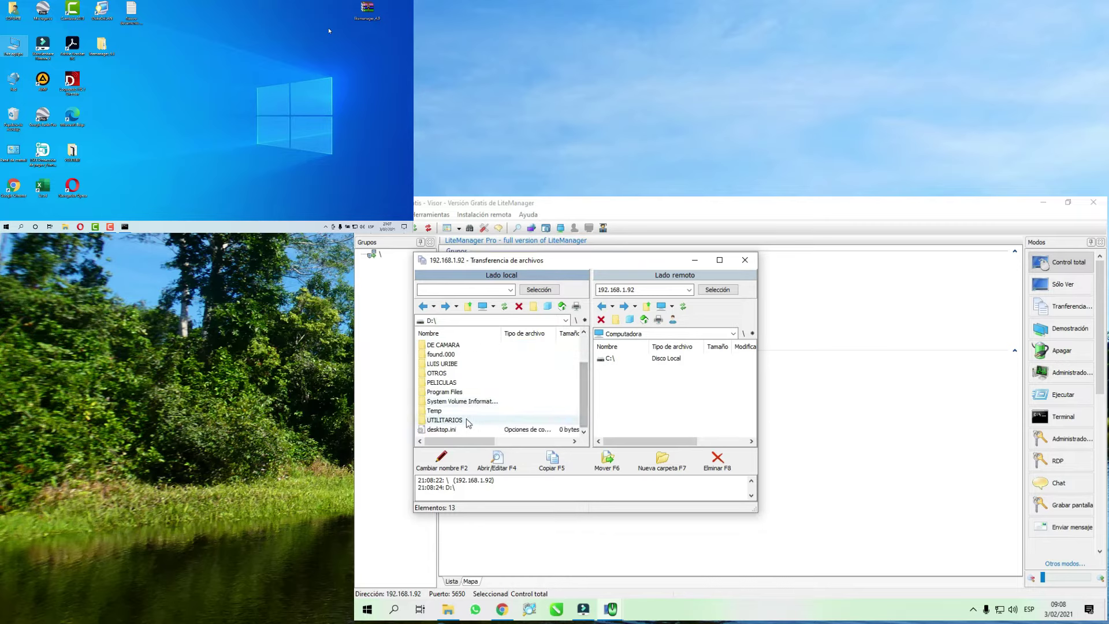
double_click(444, 420)
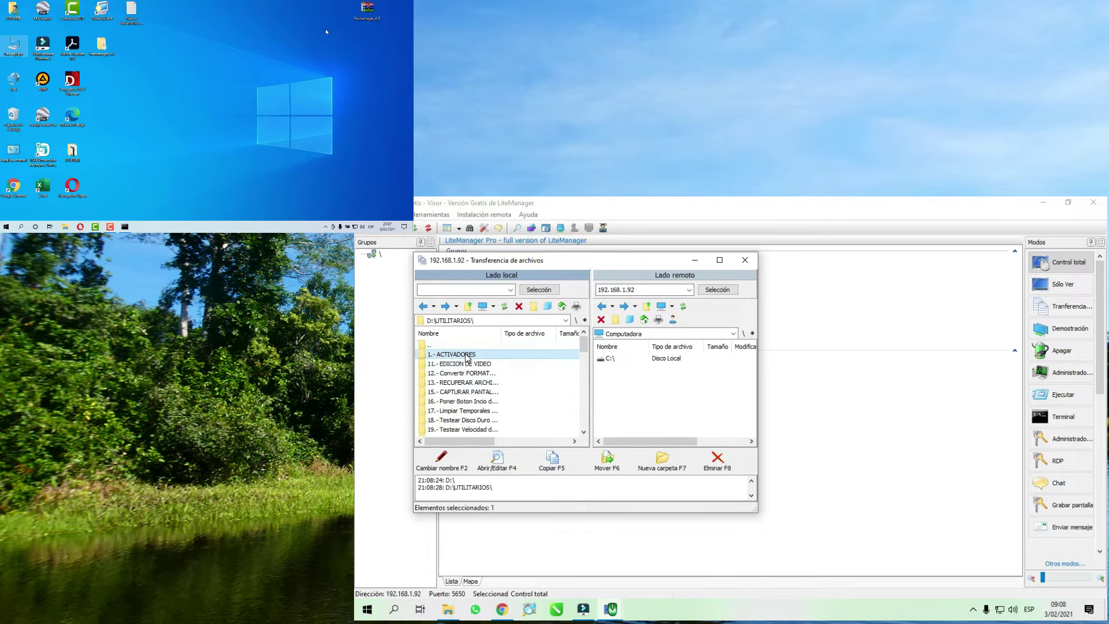
double_click(468, 354)
double_click(461, 354)
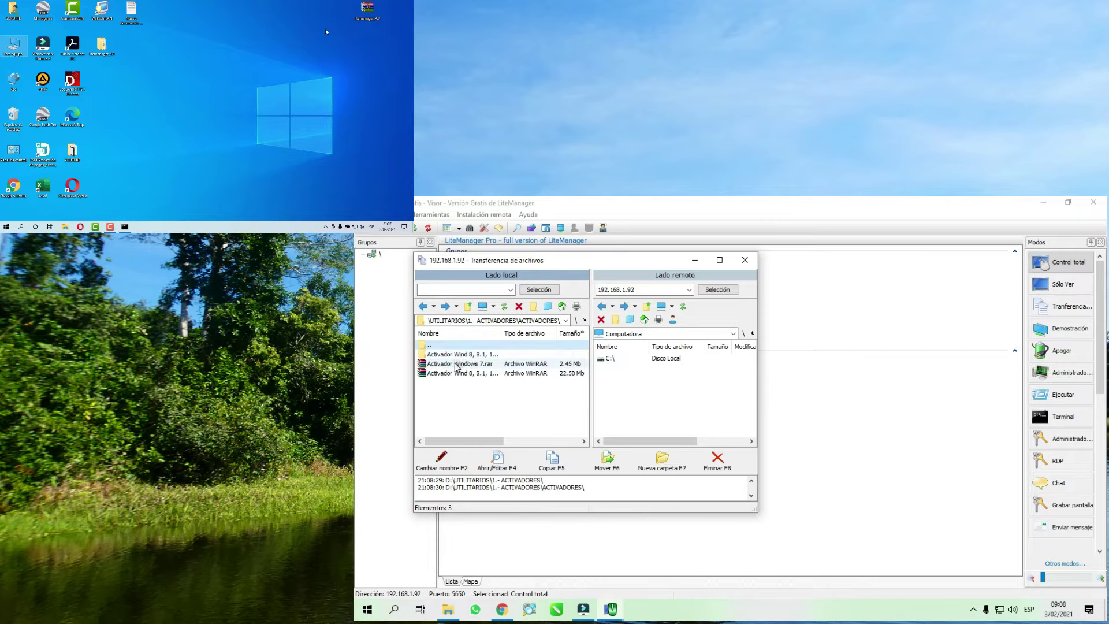
double_click(460, 354)
double_click(460, 354)
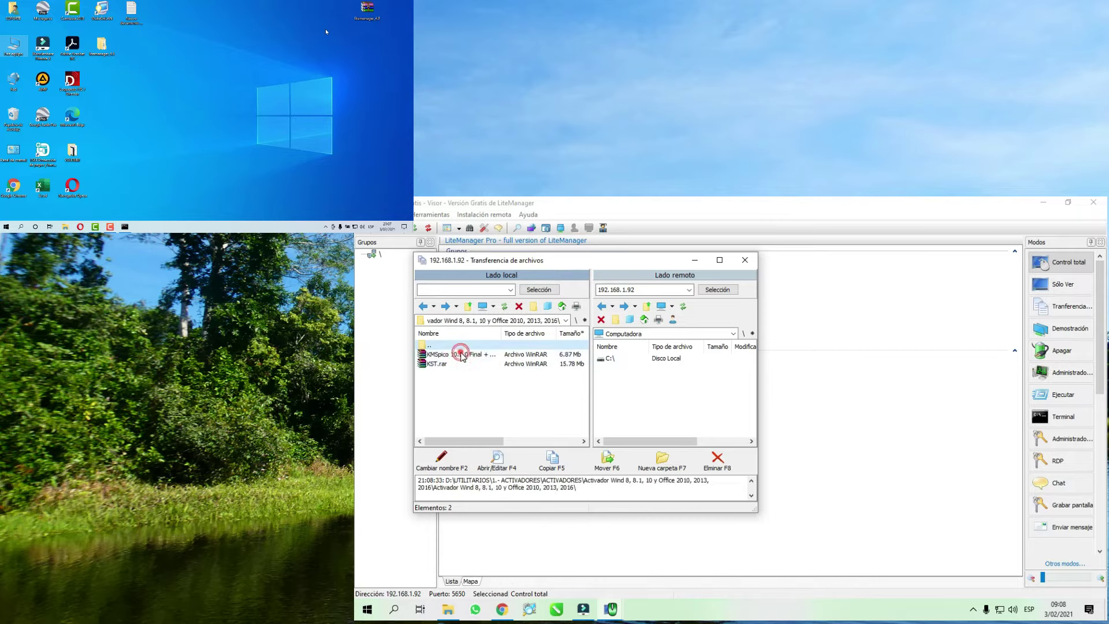
left_click(442, 363)
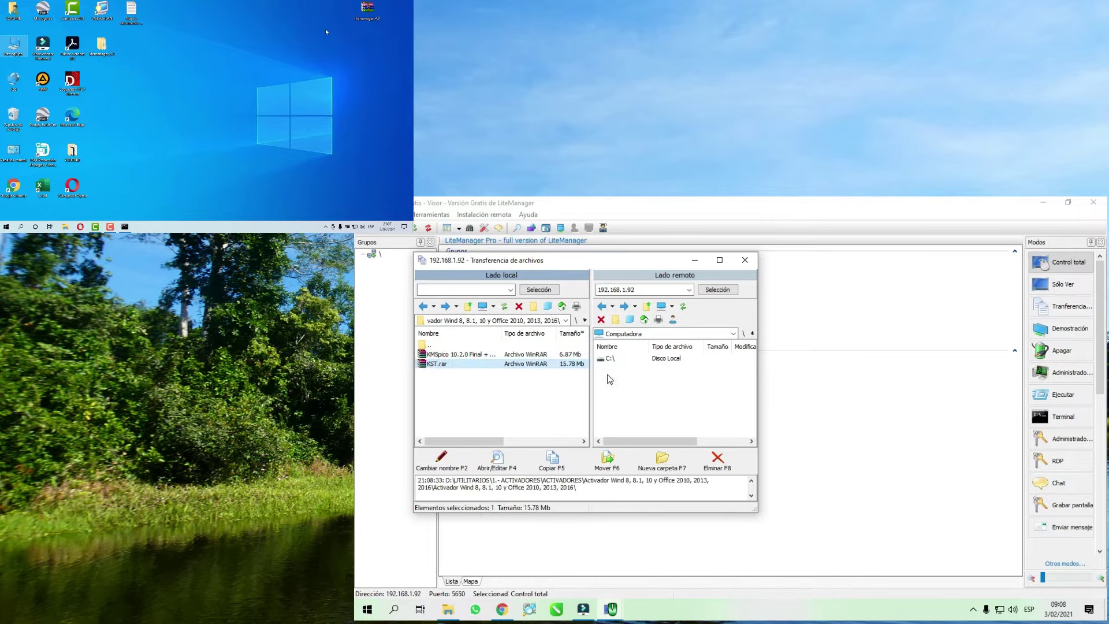
double_click(664, 358)
- Copy KST.rar to the remote C:\ drive and confirm it appears there
left_click_drag(747, 370, 751, 381)
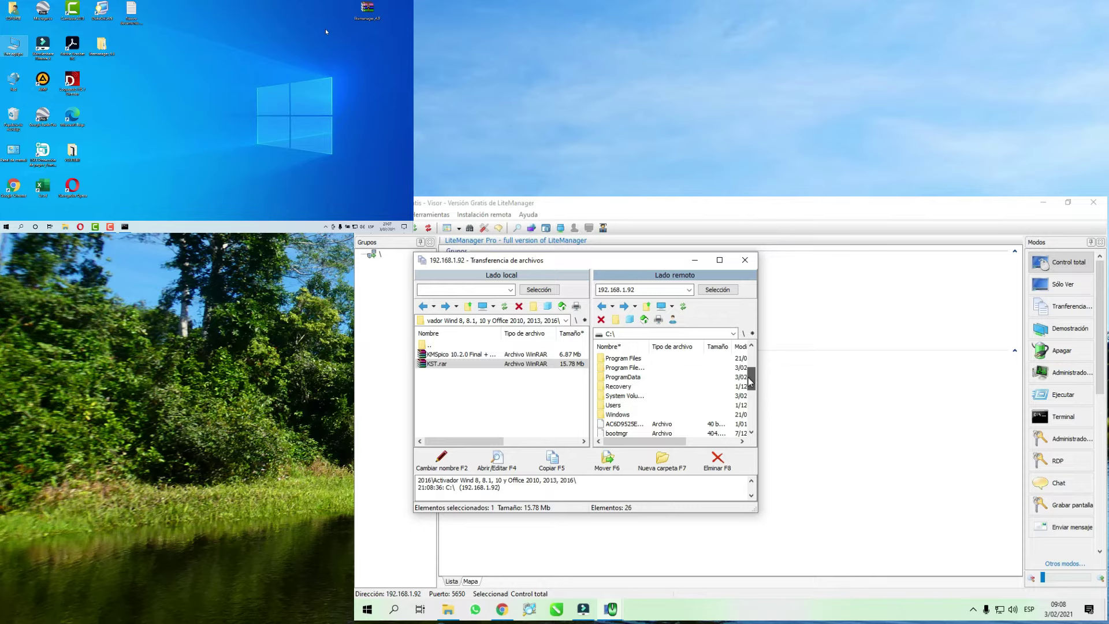
right_click(442, 366)
left_click(471, 406)
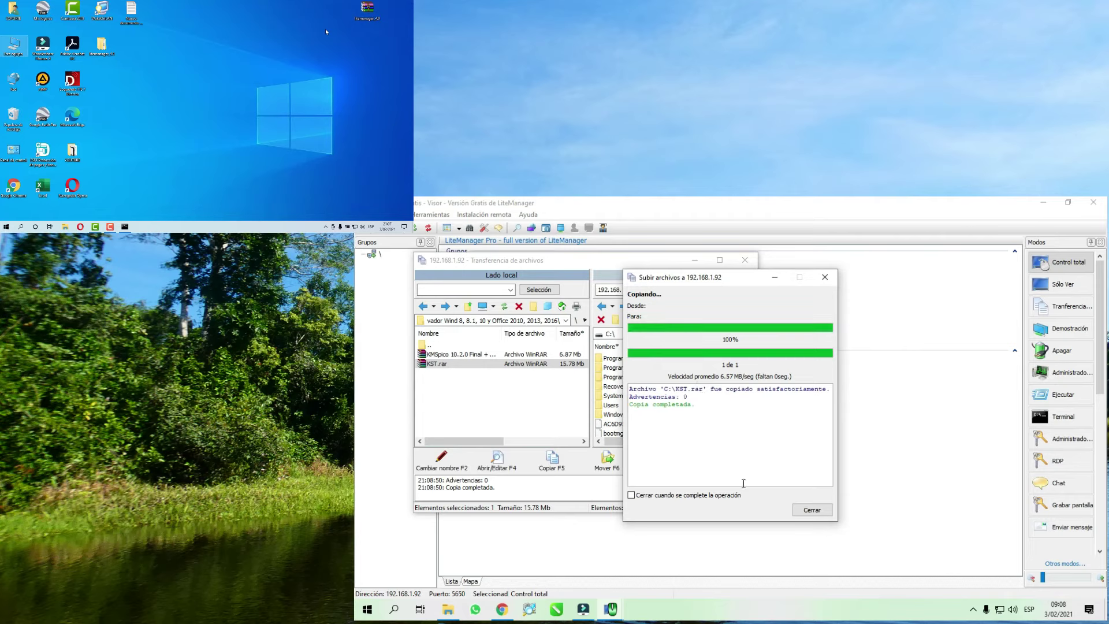
left_click(811, 510)
left_click_drag(753, 376, 754, 414)
left_click(621, 395)
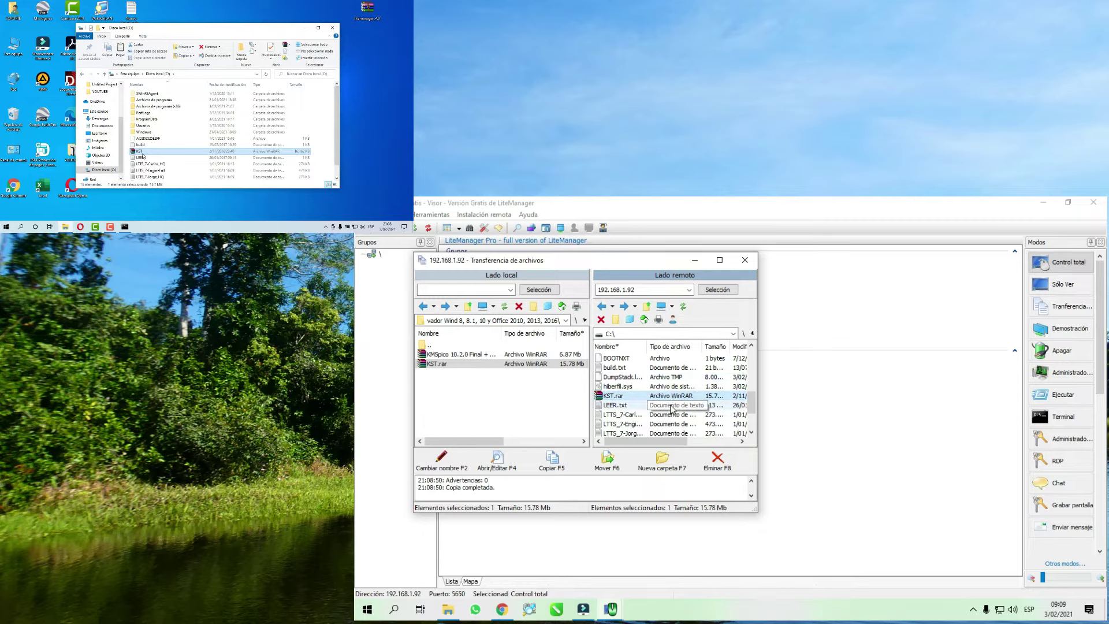
- Close the file-transfer window and start a Chat with 192.168.1.92 via Otros modos
left_click(744, 260)
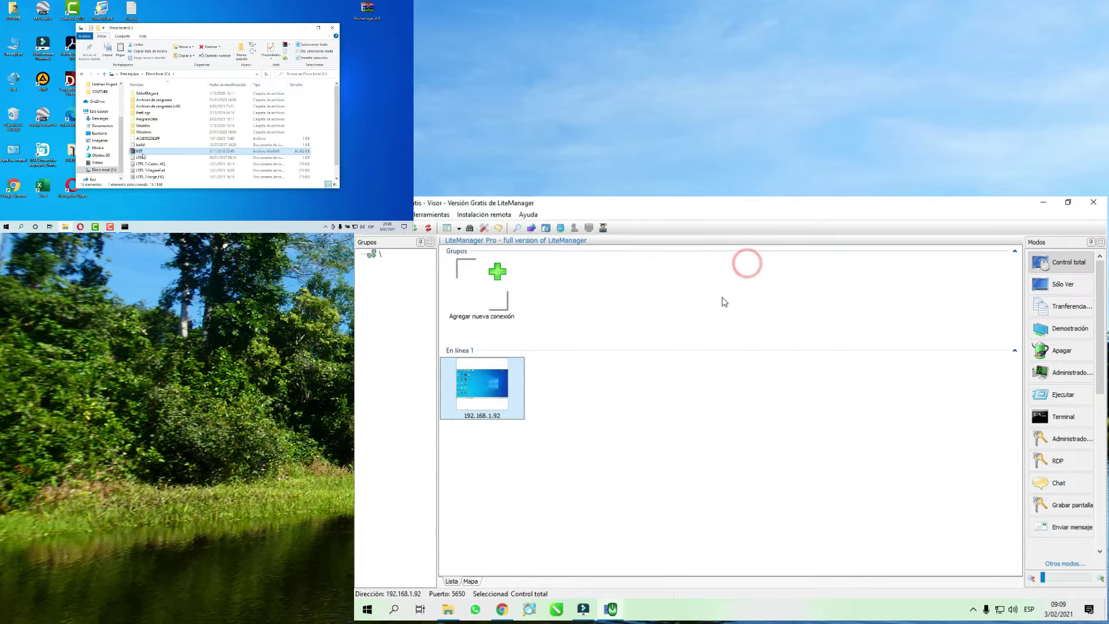
right_click(505, 383)
mouse_move(537, 351)
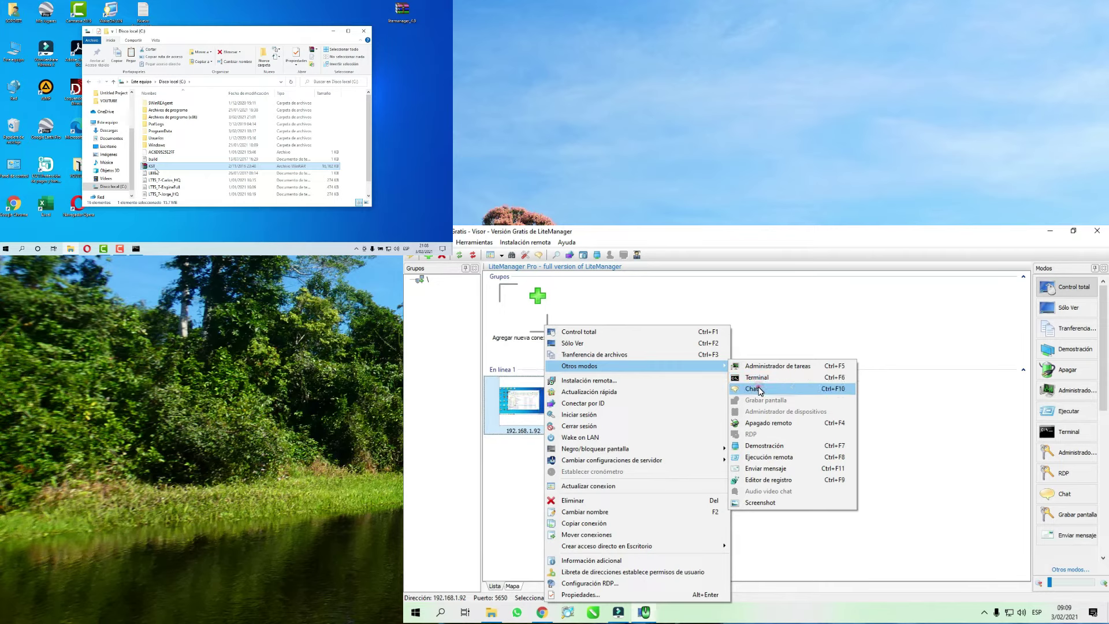
left_click(758, 389)
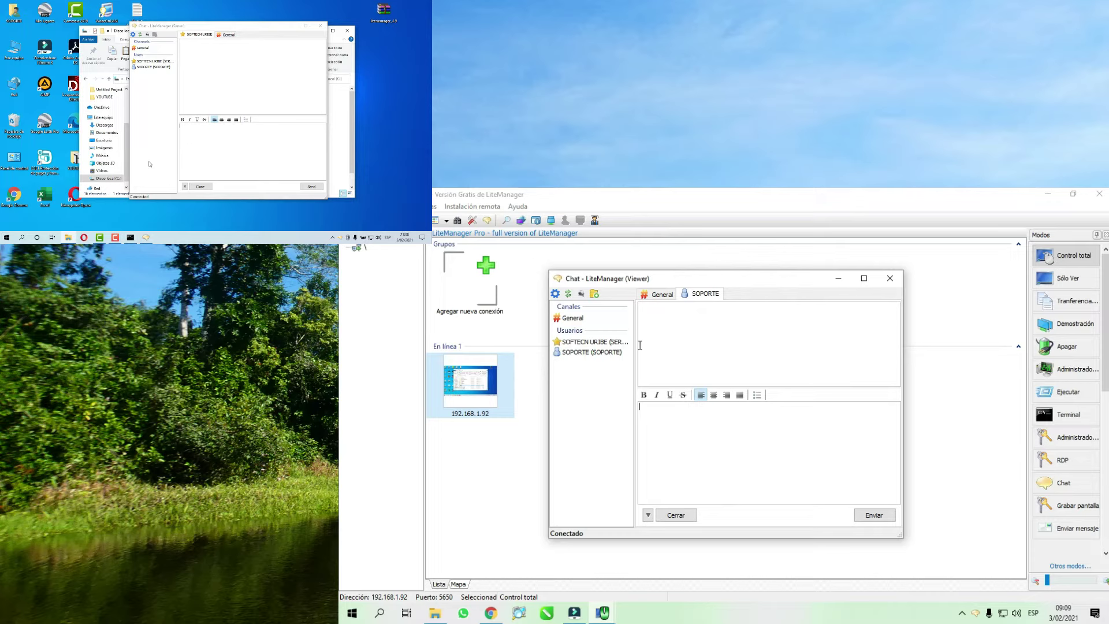
- Send 'hola' in the General chat channel
left_click(570, 318)
left_click(667, 294)
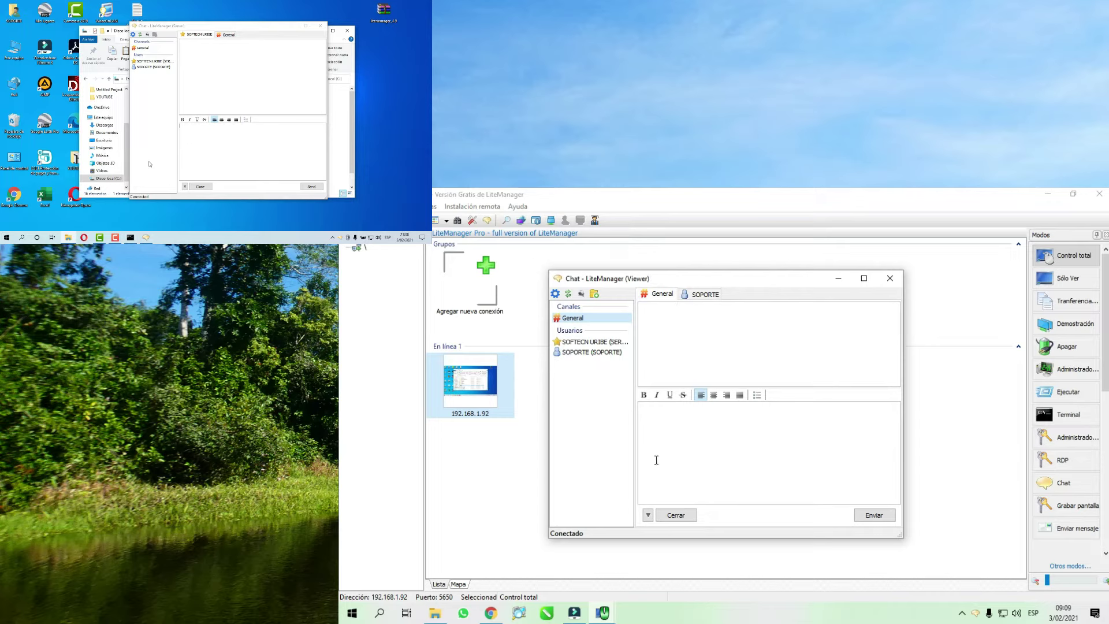
left_click(660, 436)
type("hola")
key("Return")
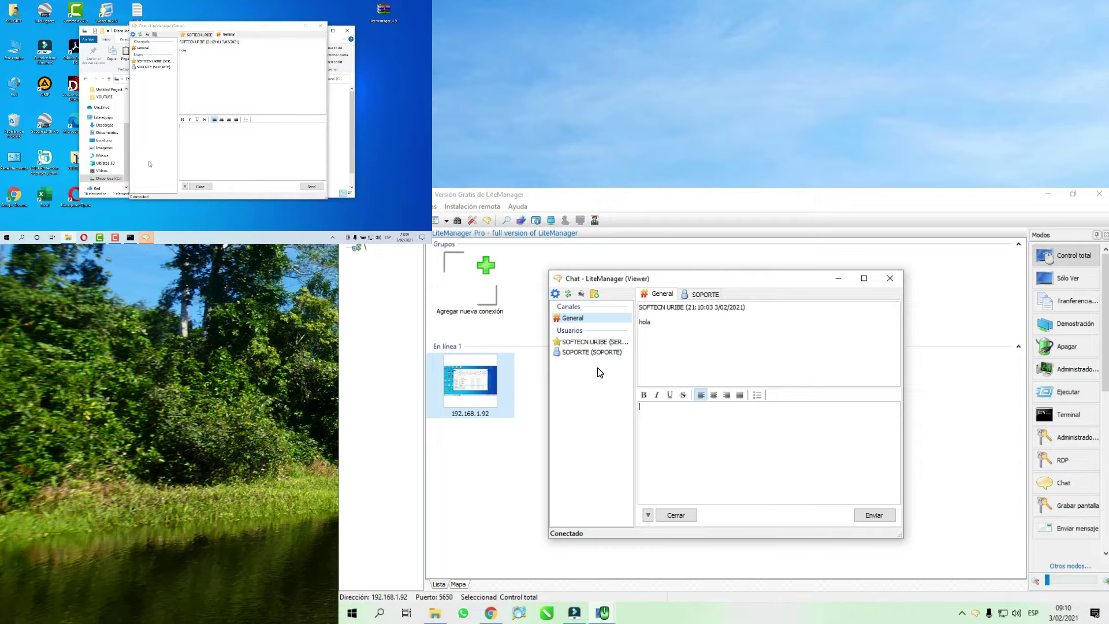
- Send 'hola' in the private SOPORTE conversation and open the chat settings
left_click(698, 295)
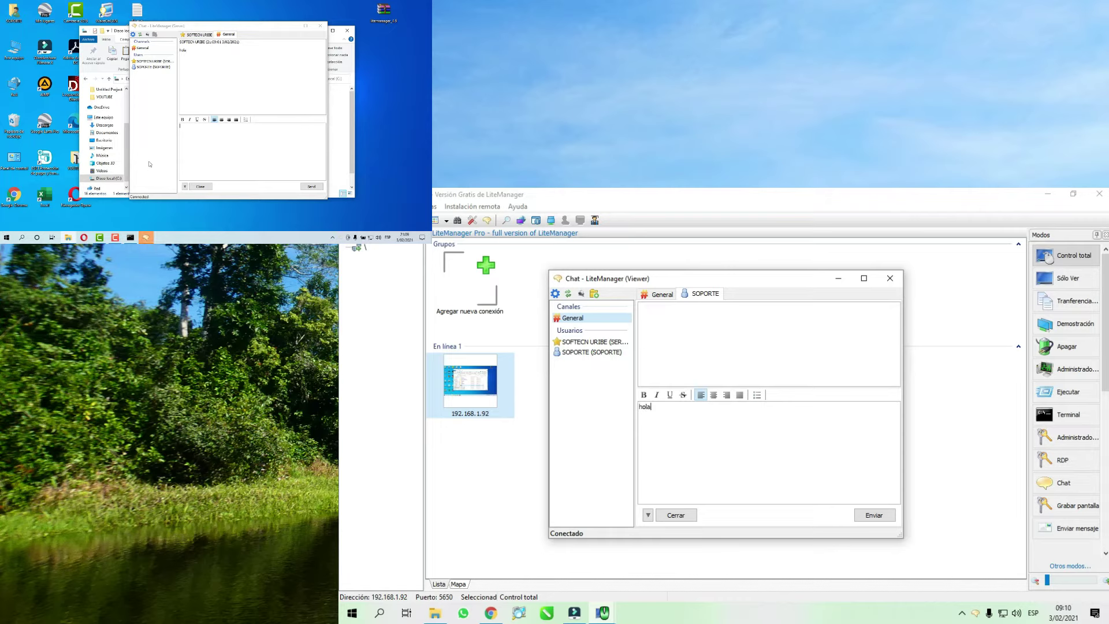
left_click(869, 516)
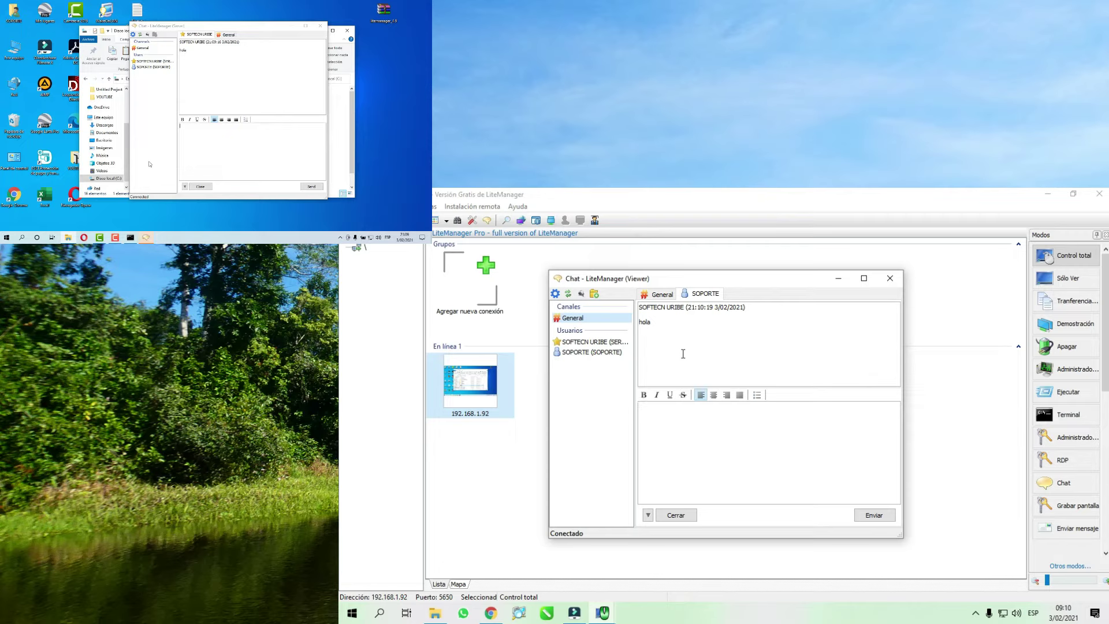
left_click(555, 294)
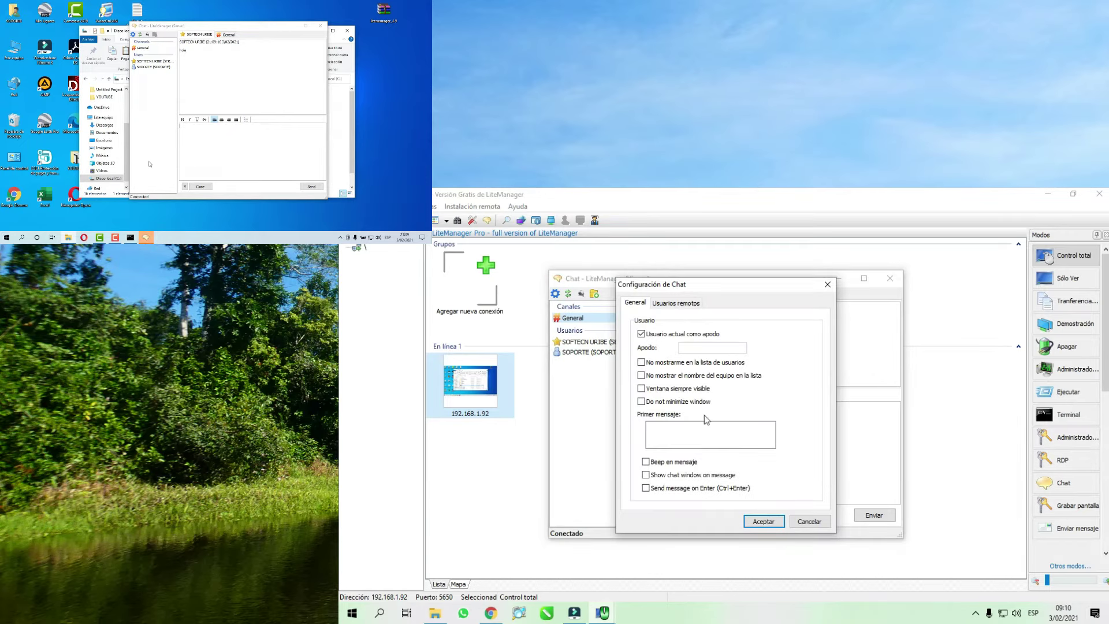
- Set the local chat to stay visible, not minimize, beep, single-key send, and pop up on messages
left_click(641, 388)
left_click(642, 402)
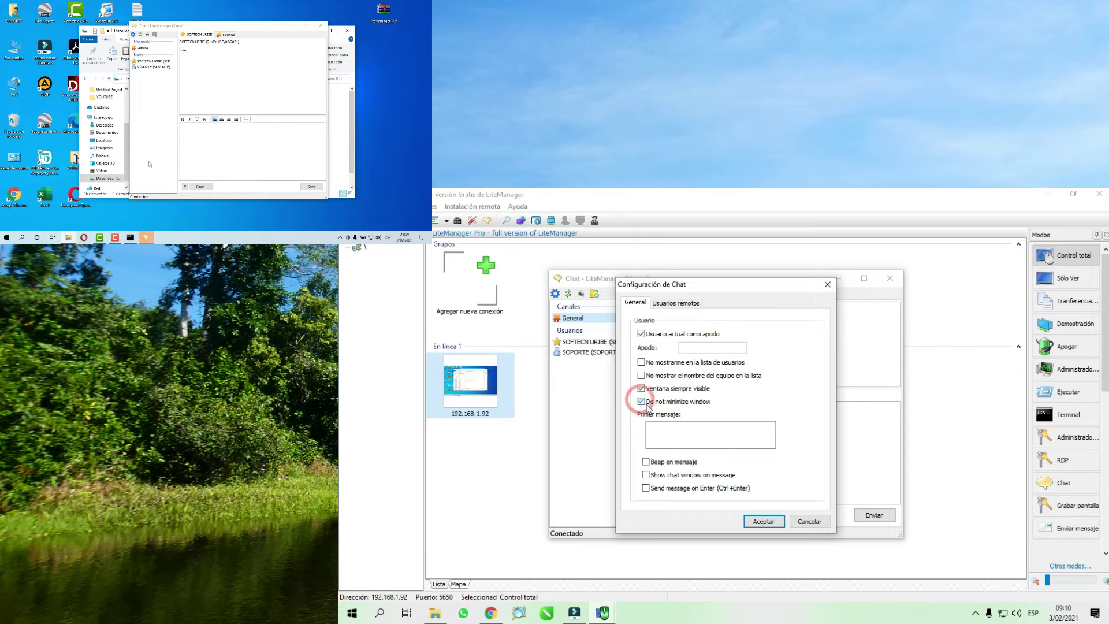
left_click(645, 462)
left_click(647, 488)
left_click(647, 475)
- For remote users, tick Ventana siempre visible, Usuario no puede cerrar el chat, and Beep on message
left_click(679, 303)
left_click(641, 414)
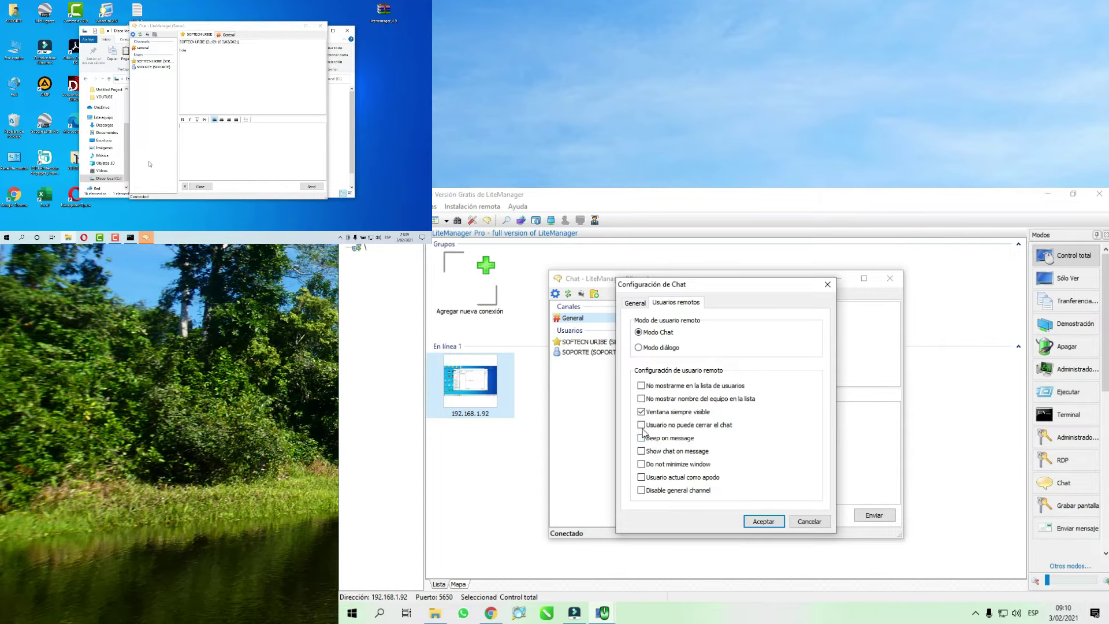
left_click(641, 425)
left_click(641, 438)
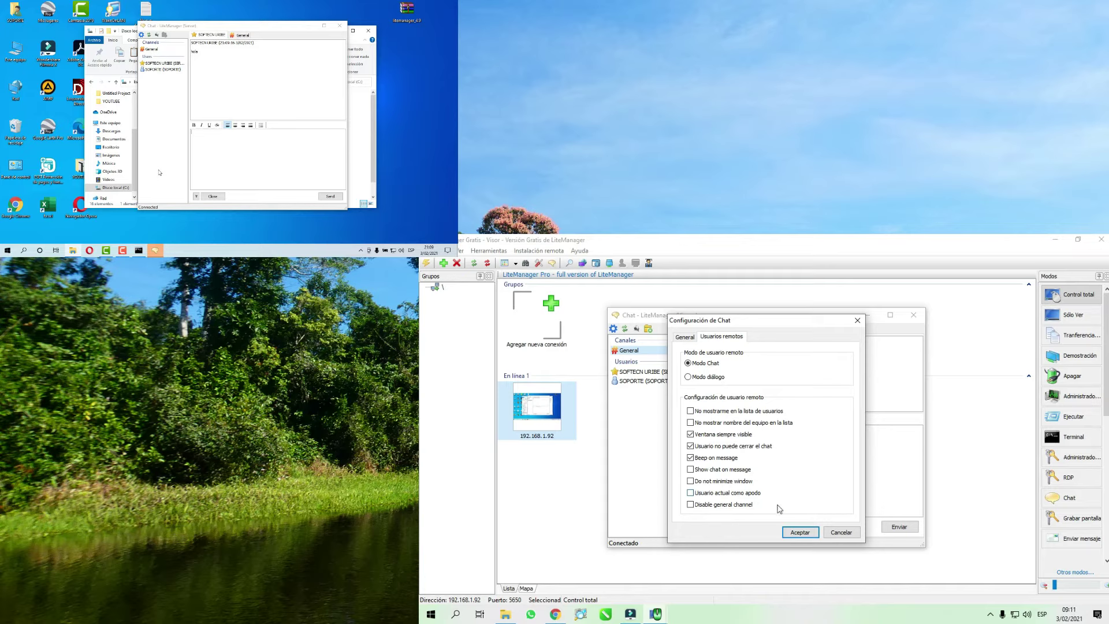
- Apply the chat settings and send the message 'hola como estas' to SOPORTE
left_click(799, 533)
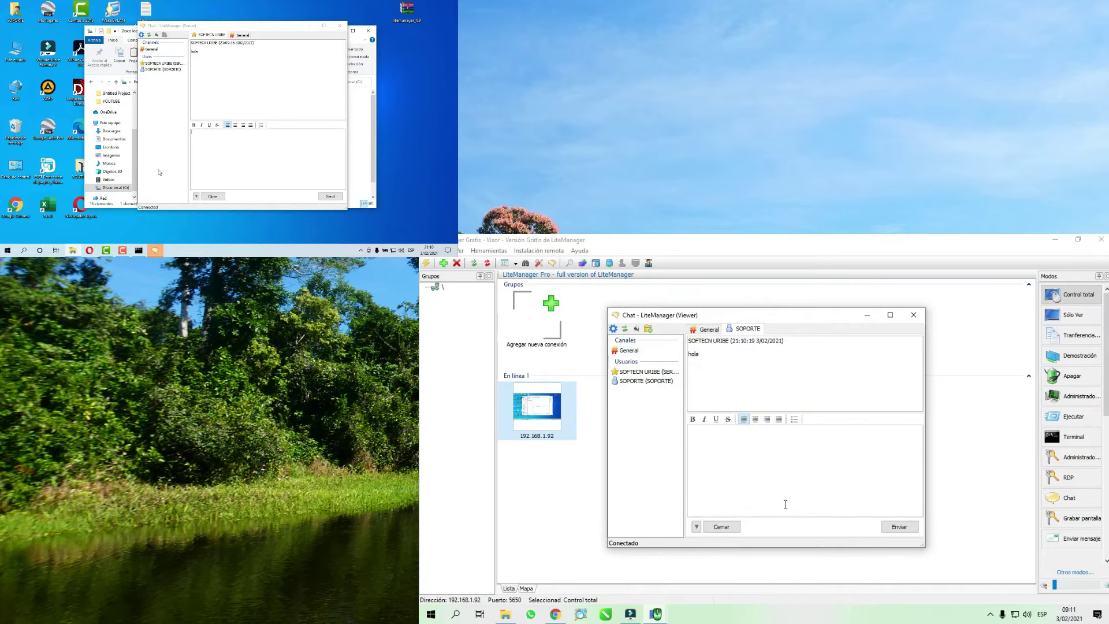
type("hola como estas")
left_click(899, 526)
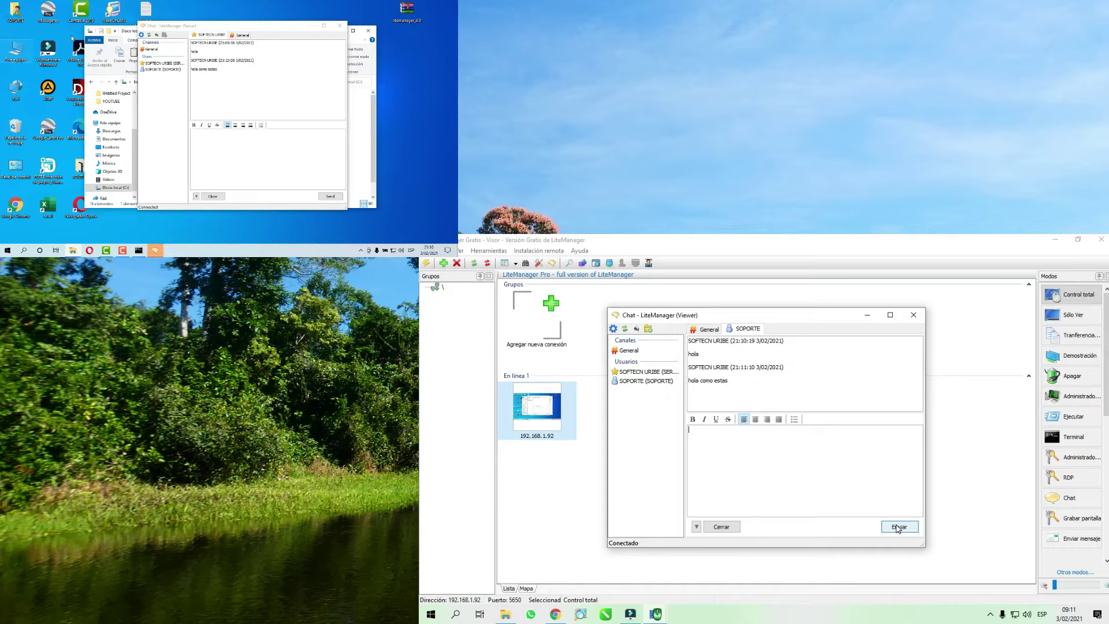
left_click_drag(241, 29, 210, 28)
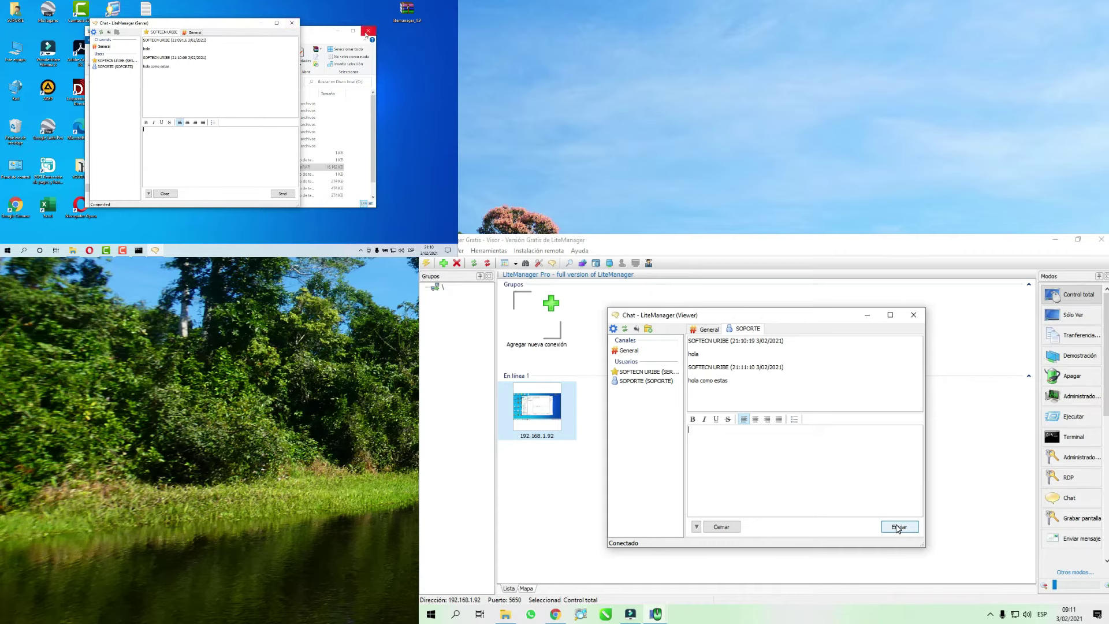
- Close the File Explorer window on the remote desktop
left_click(367, 31)
left_click_drag(244, 25, 219, 32)
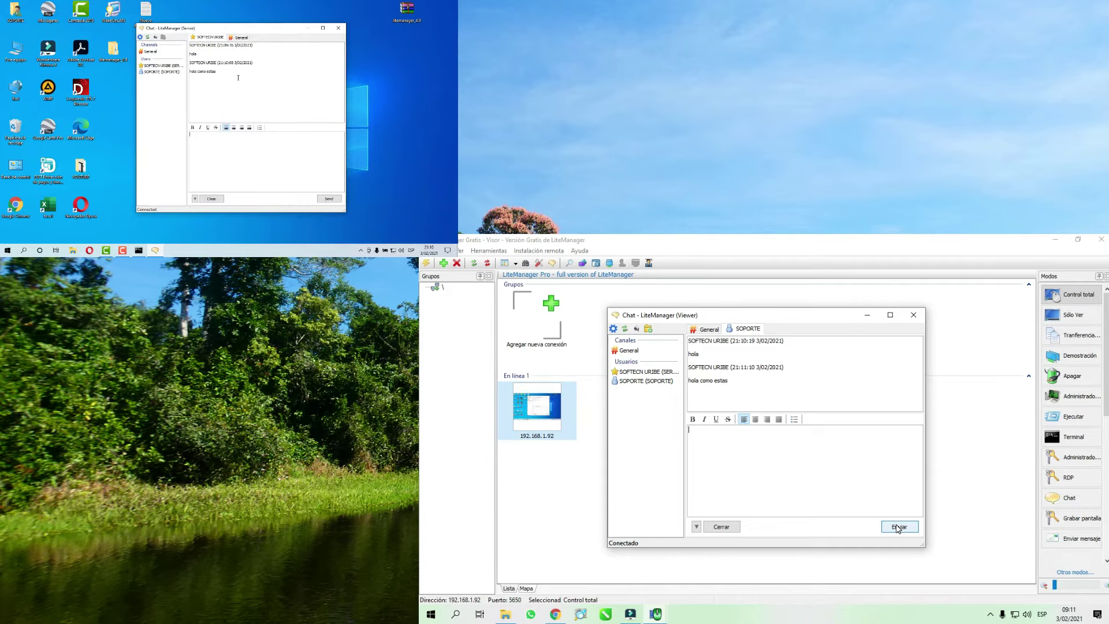
left_click(613, 329)
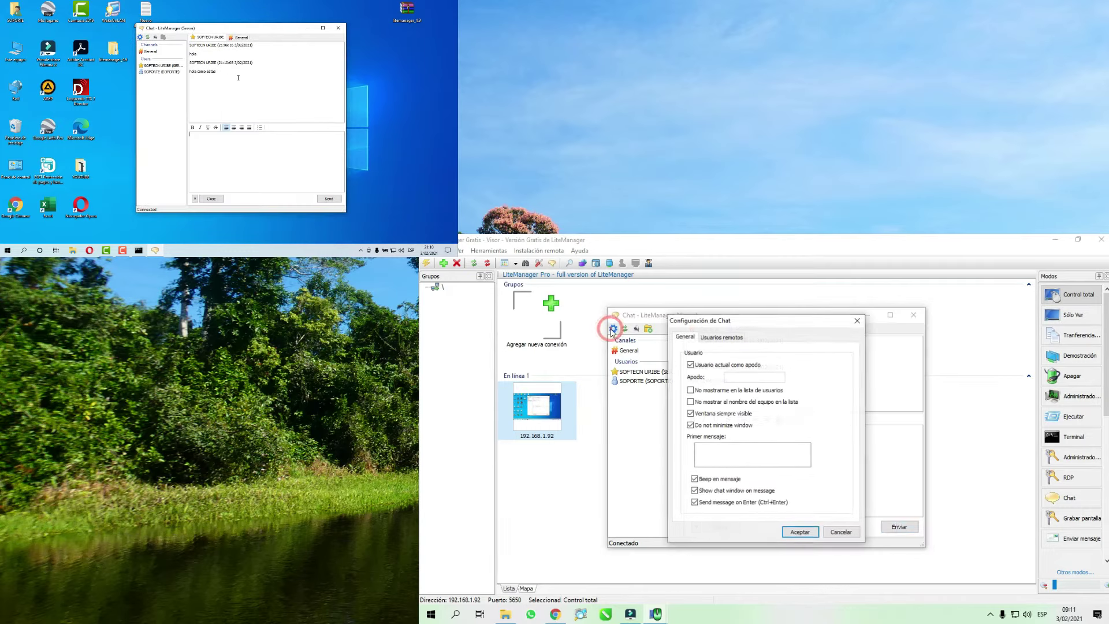
- Dismiss the chat settings unchanged and close the Chat (Viewer) window with SOPORTE
left_click(718, 338)
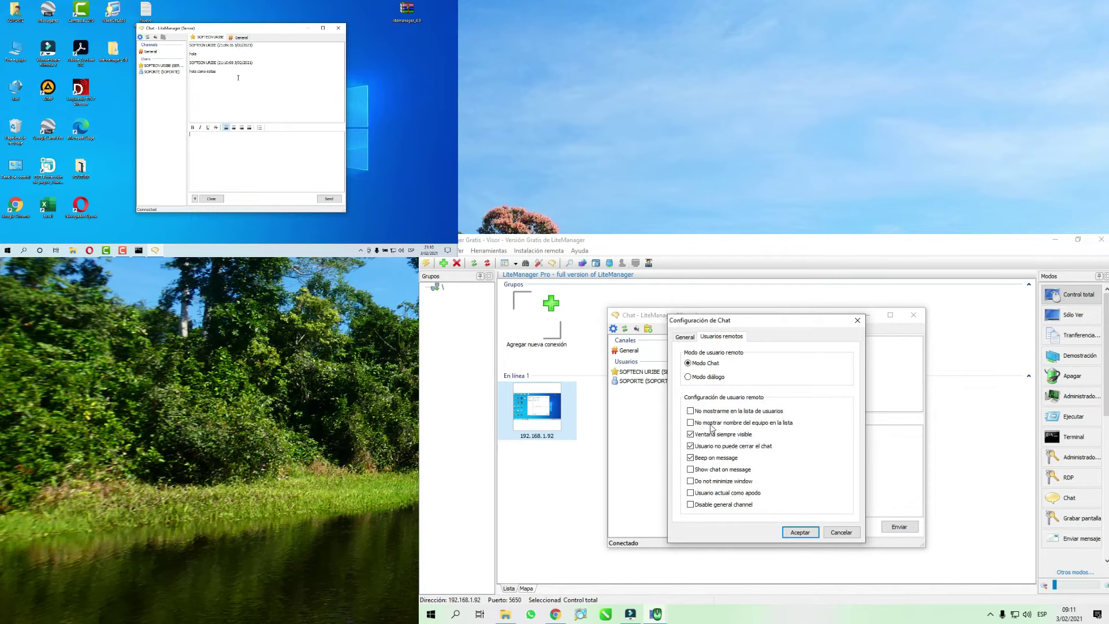
left_click(855, 320)
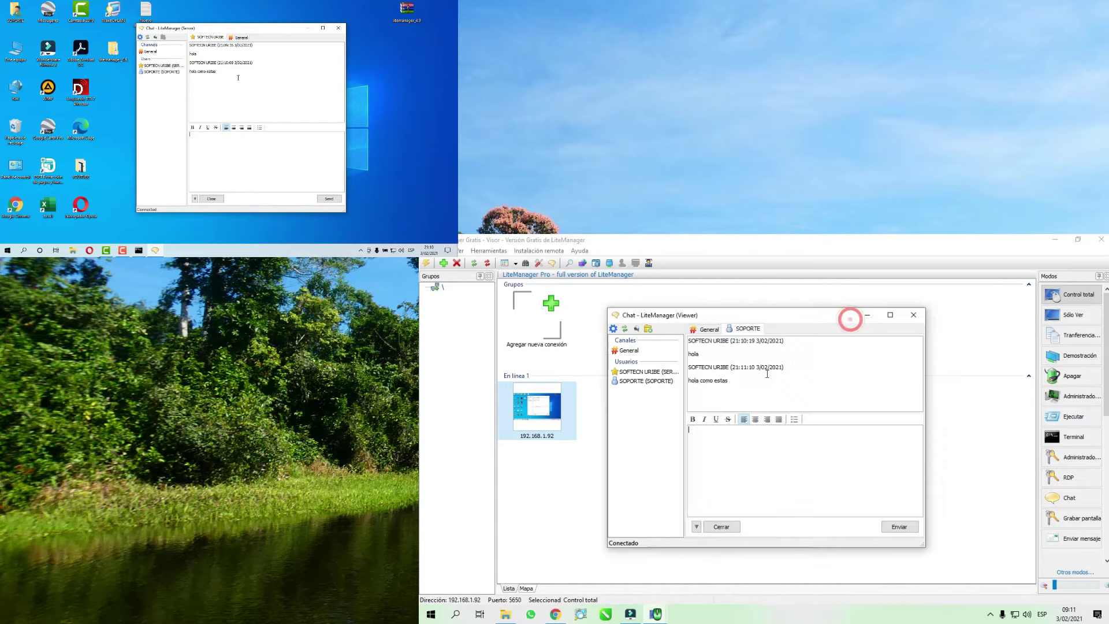
left_click(909, 318)
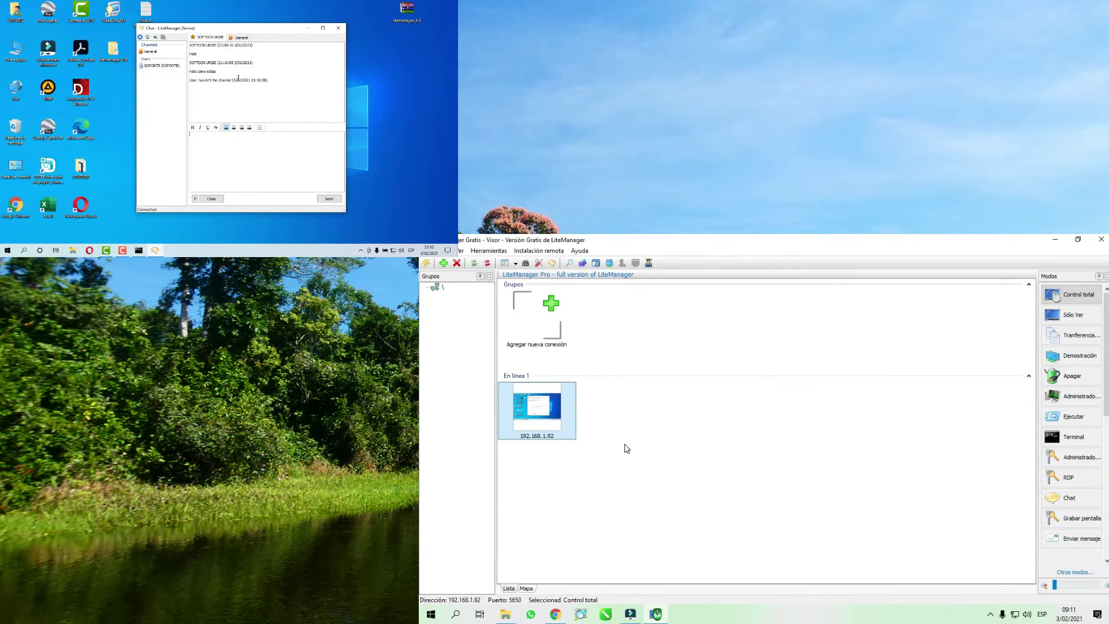
left_click(641, 424)
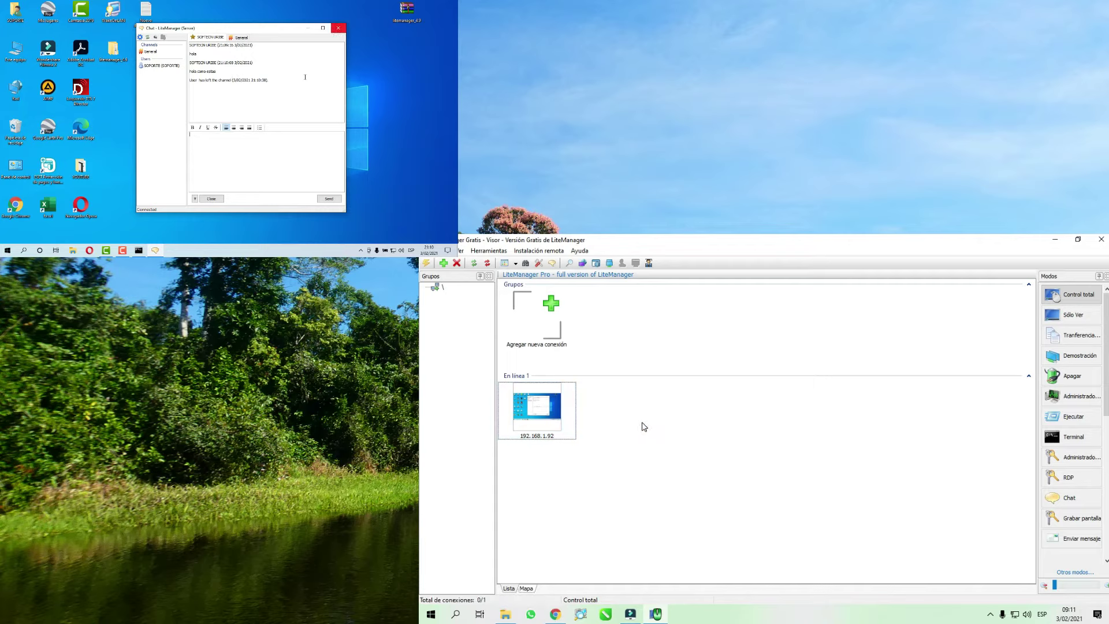
right_click(524, 419)
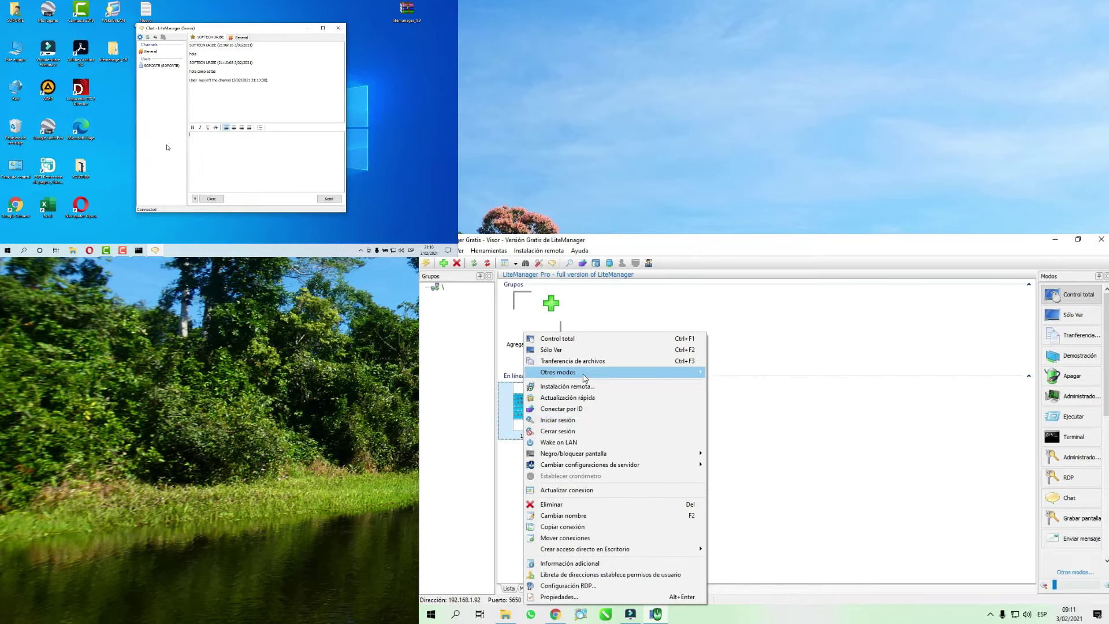
- Restart the chat and untick Ventana siempre visible and Usuario no puede cerrar el chat for remote users
mouse_move(585, 376)
left_click(750, 408)
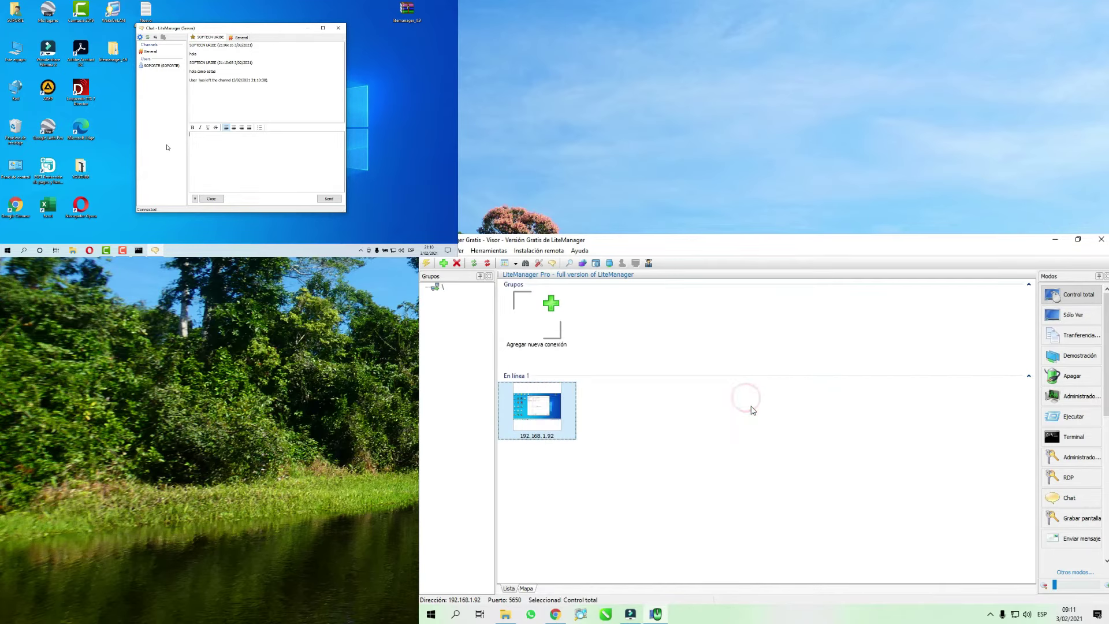
left_click(615, 330)
left_click(721, 336)
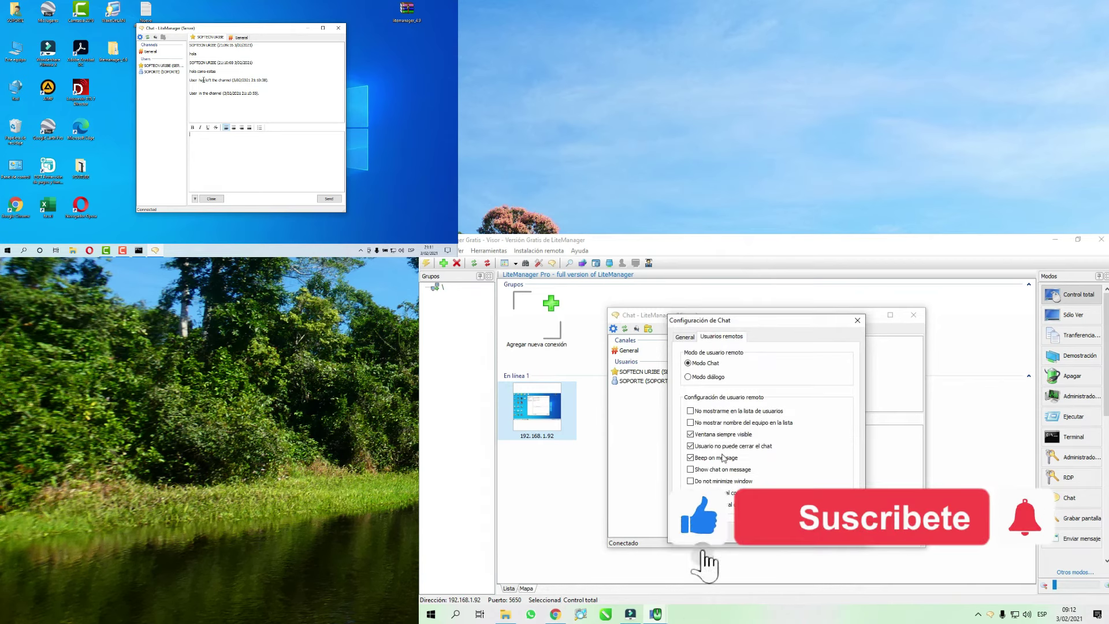
left_click(691, 434)
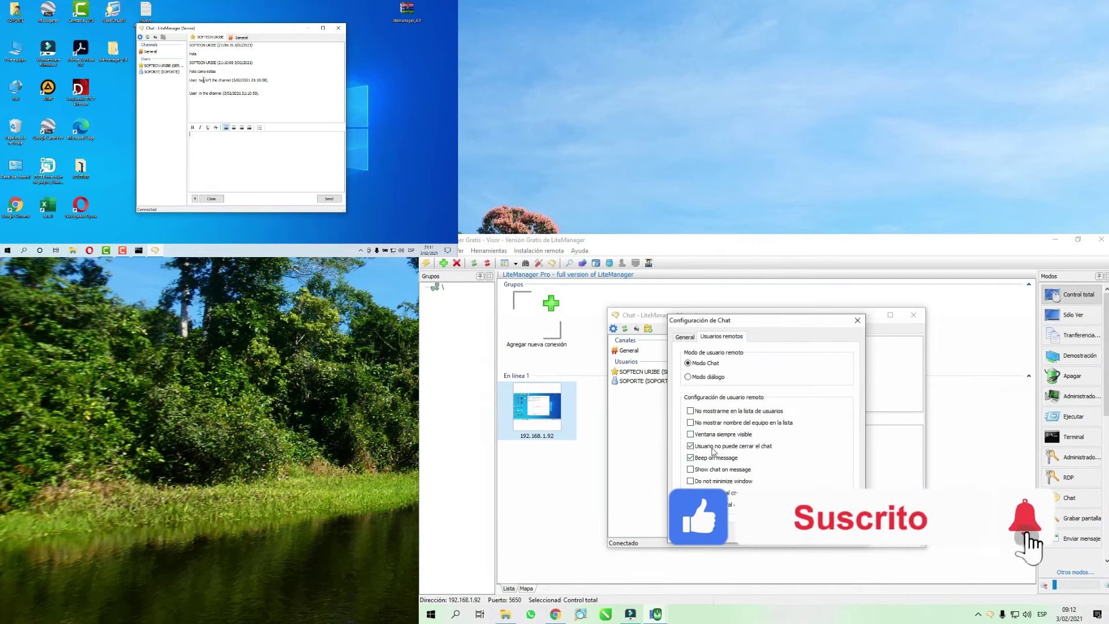
left_click(690, 445)
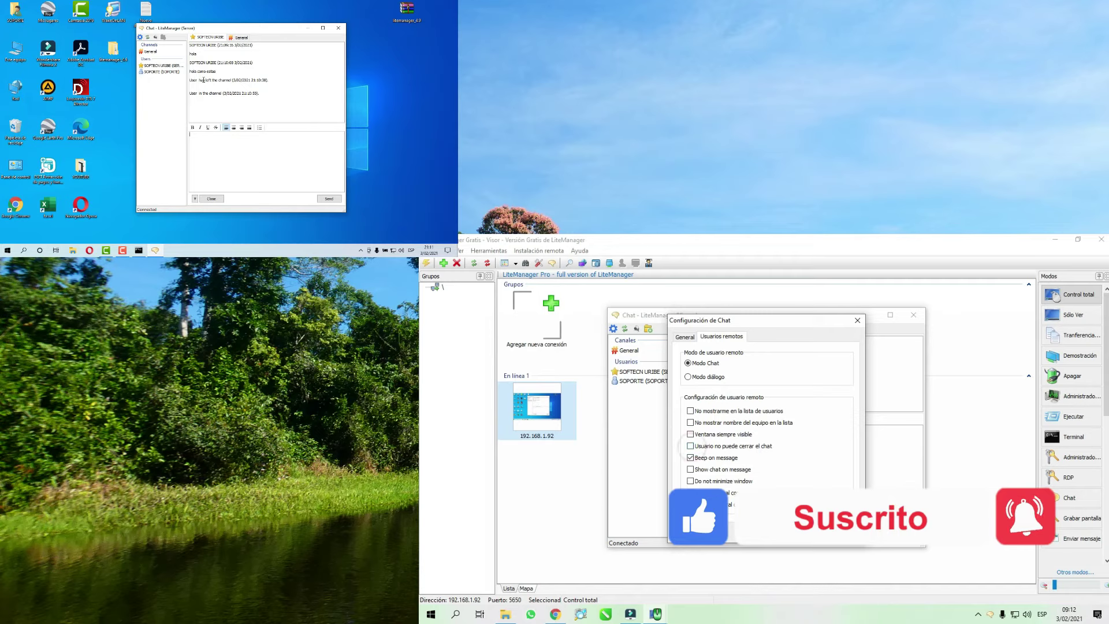
key("Return")
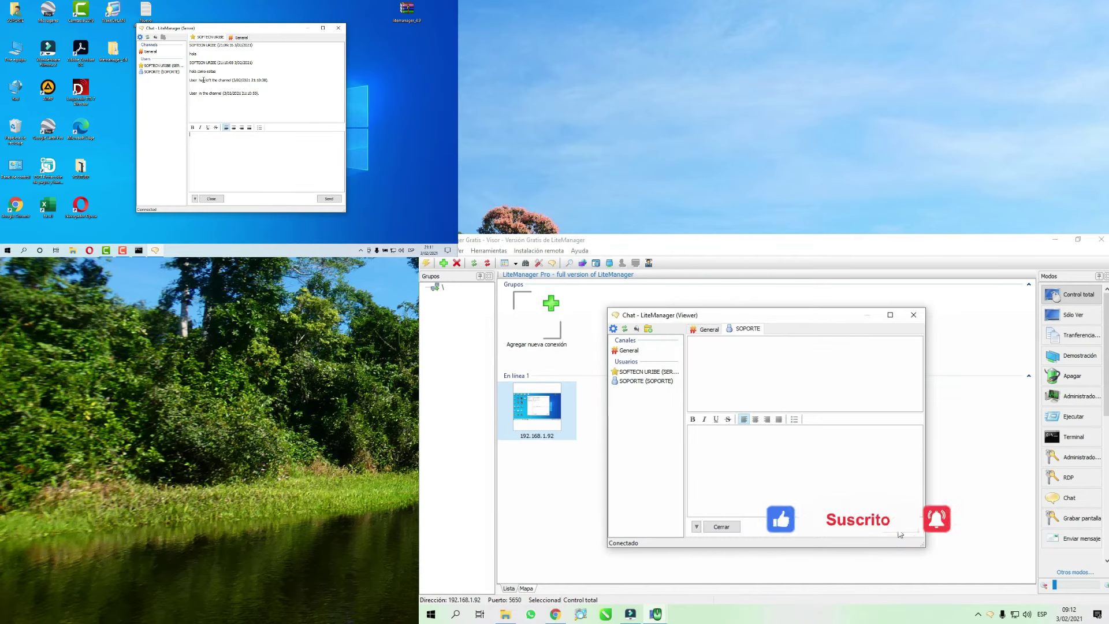
- Close both the viewer's chat window and the remote desktop's chat window
left_click(914, 316)
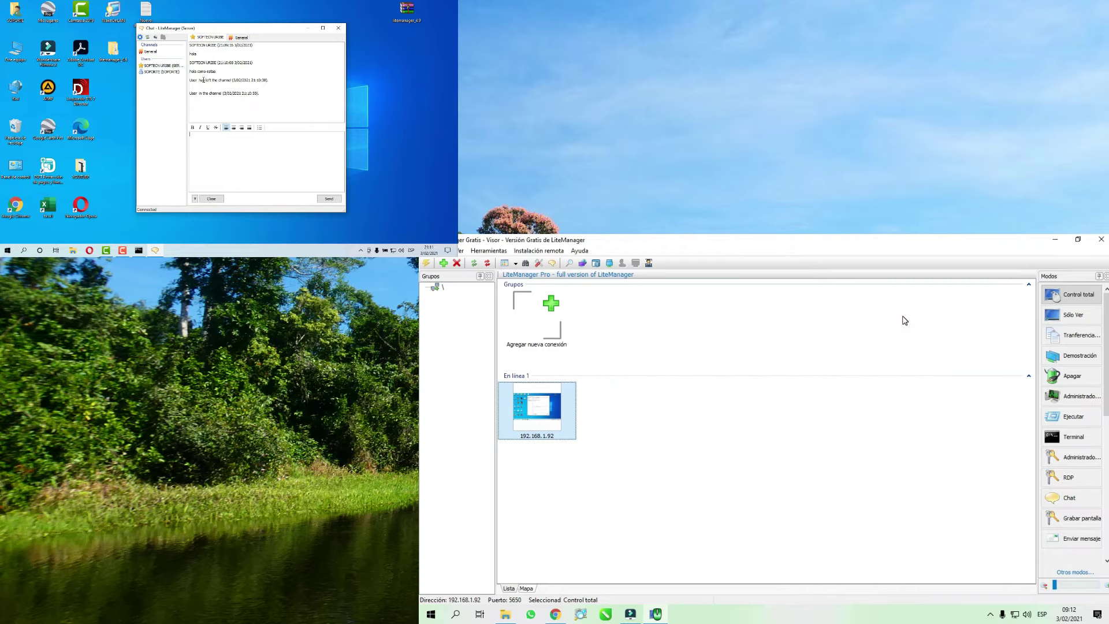
left_click(339, 28)
right_click(269, 103)
- Open Otros modos > Demostración for 192.168.1.92 and start it with Iniciar Demo
left_click(195, 102)
right_click(532, 409)
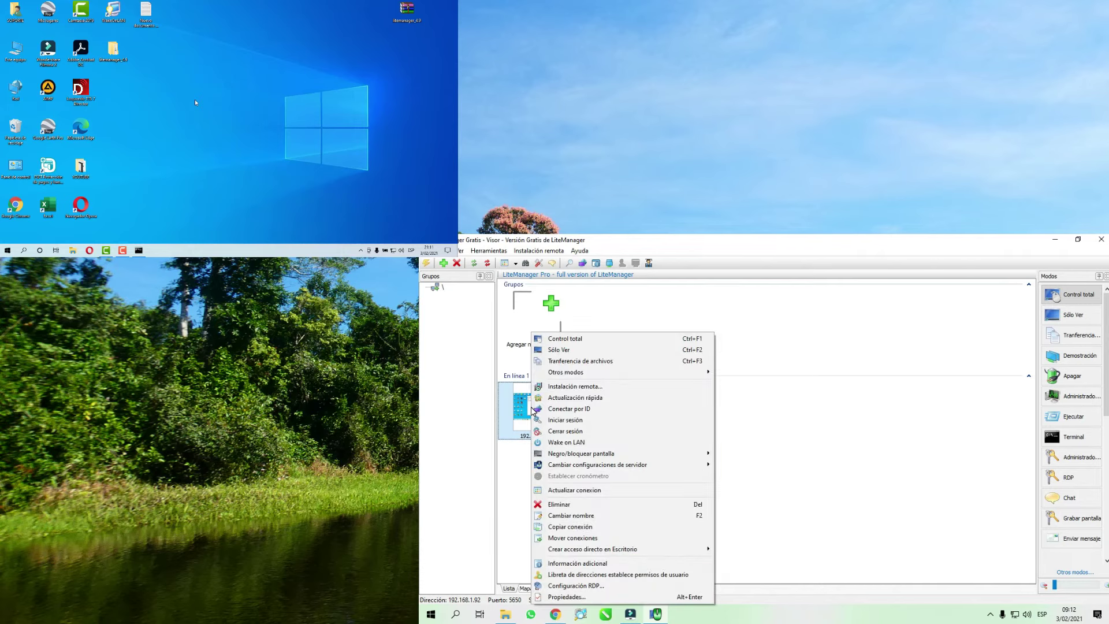
mouse_move(564, 377)
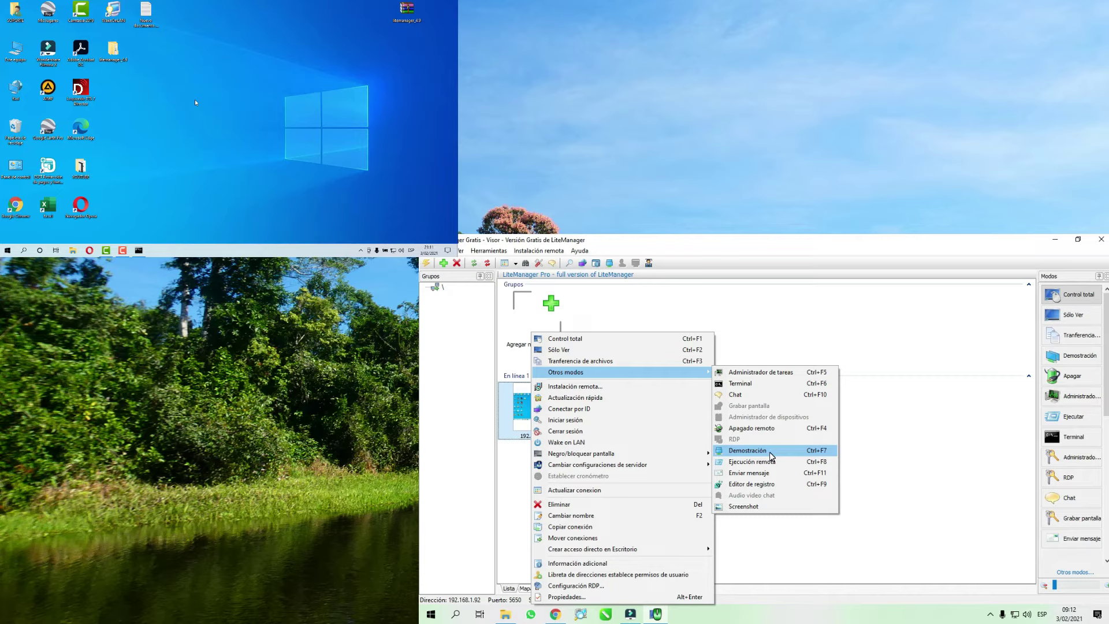
left_click(772, 456)
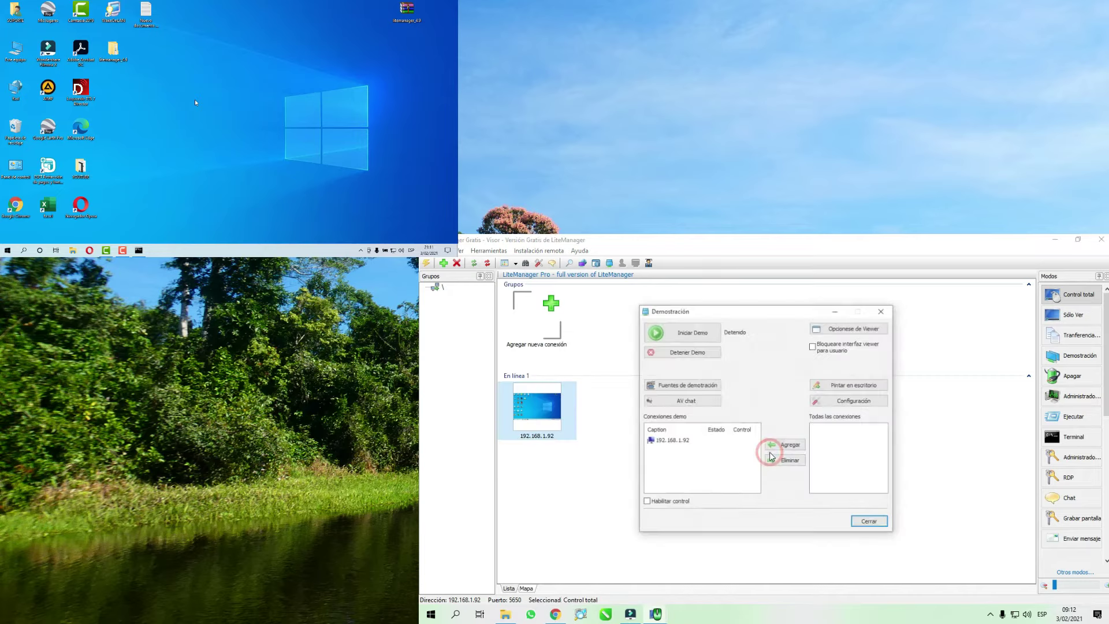
left_click(696, 338)
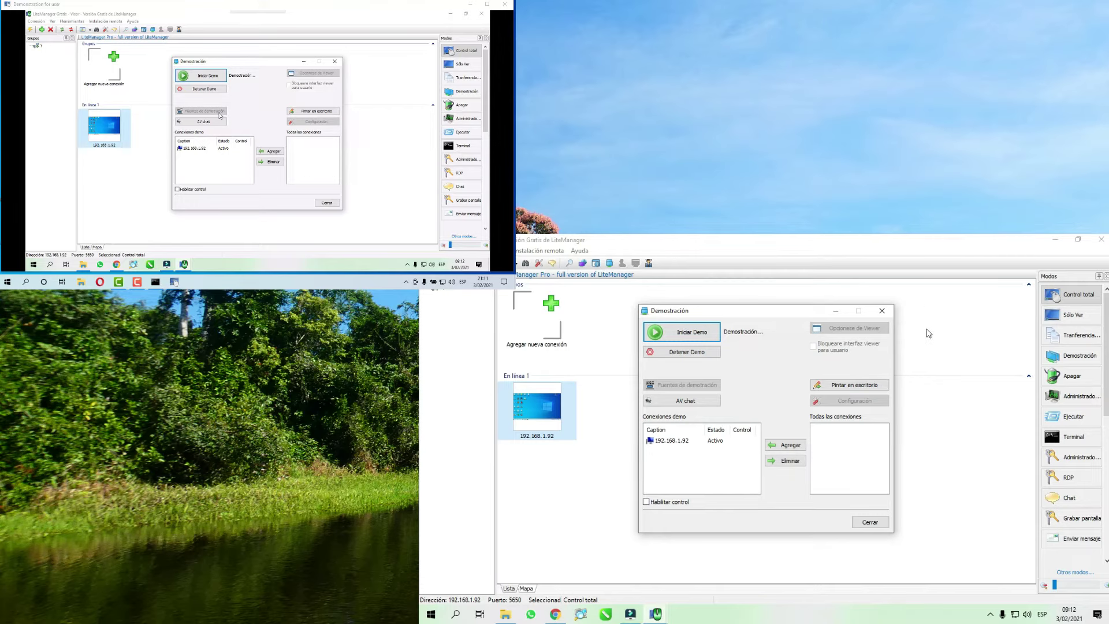
left_click(834, 310)
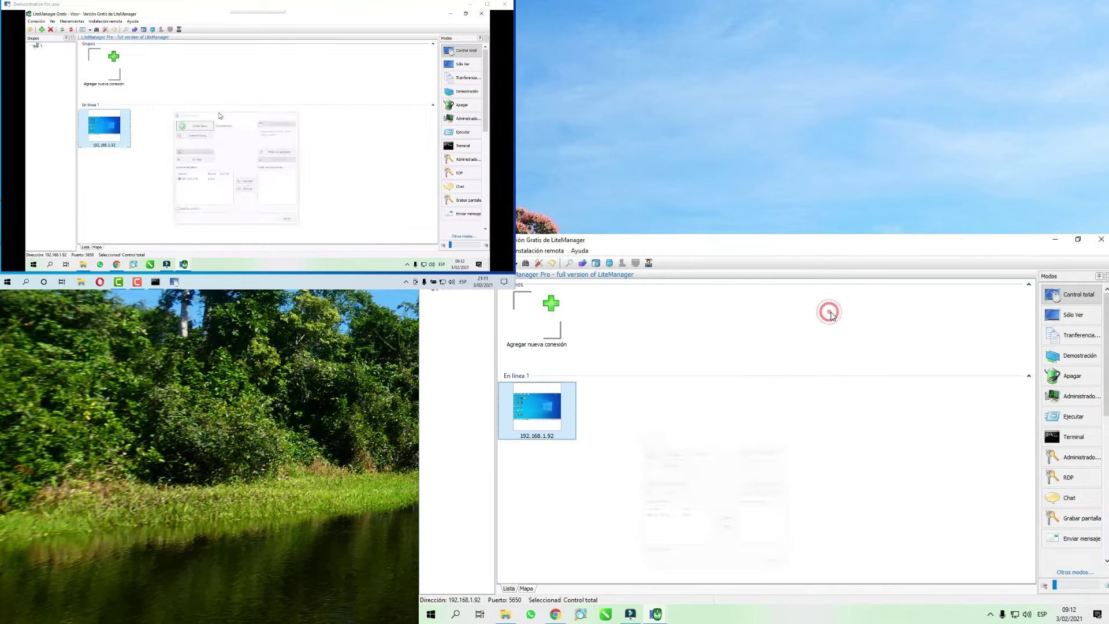
- Launch Word from the Start menu and create a blank document
left_click(1055, 240)
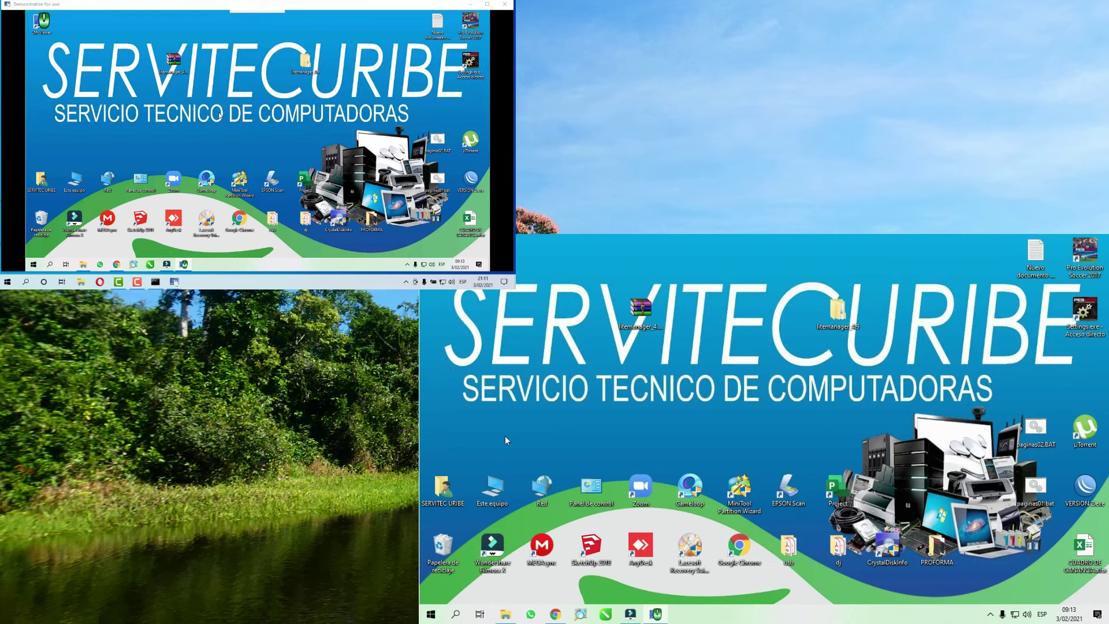
left_click(430, 614)
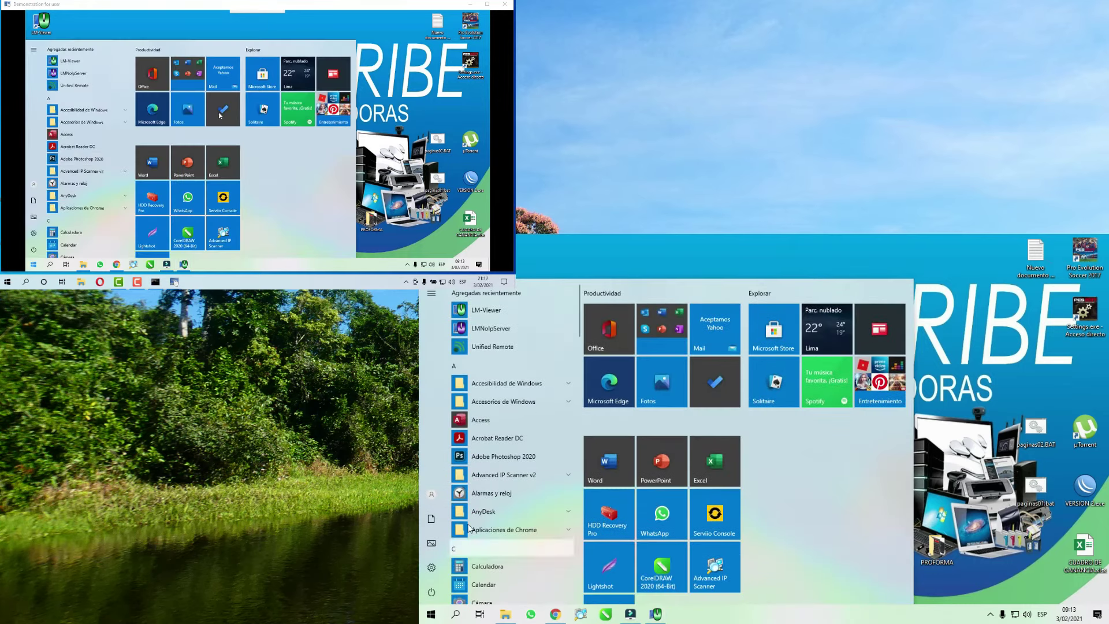
scroll(479, 525, "down", 5)
scroll(494, 521, "down", 10)
scroll(495, 521, "down", 5)
left_click(489, 477)
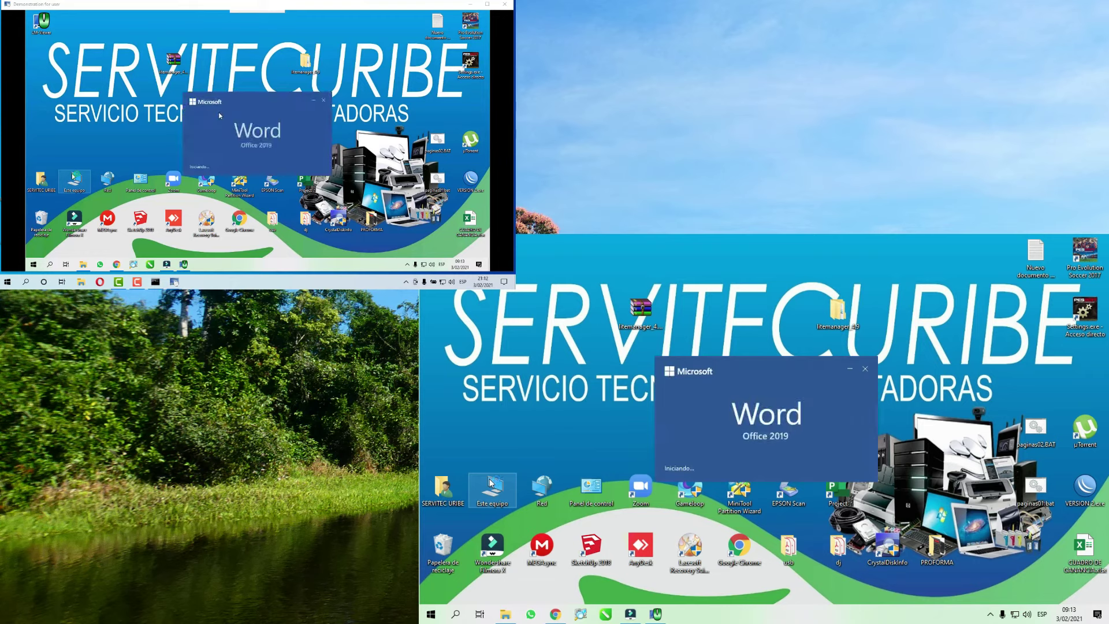
left_click(573, 352)
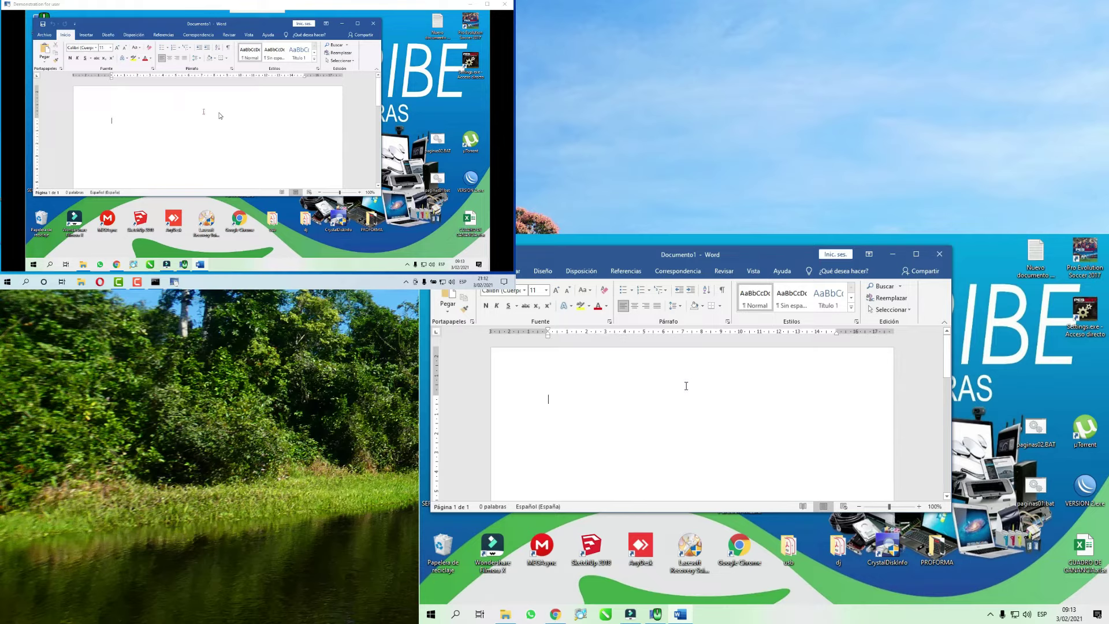
- Show Word's Insertar ribbon, close Word, and bring back the Demostración dialog
left_click(88, 36)
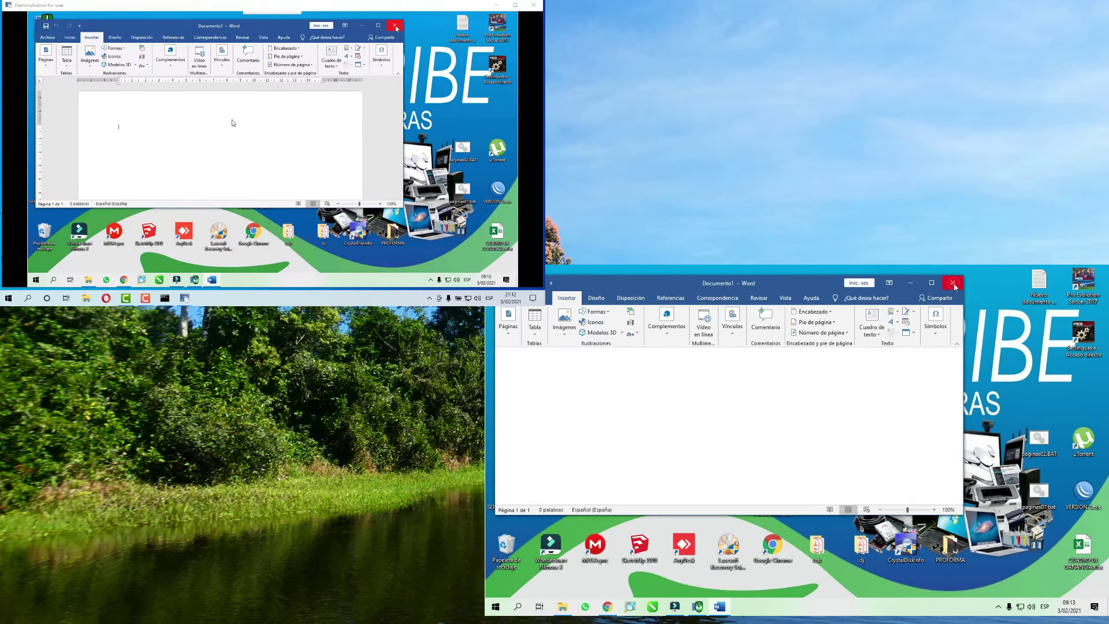
left_click(373, 23)
left_click(697, 606)
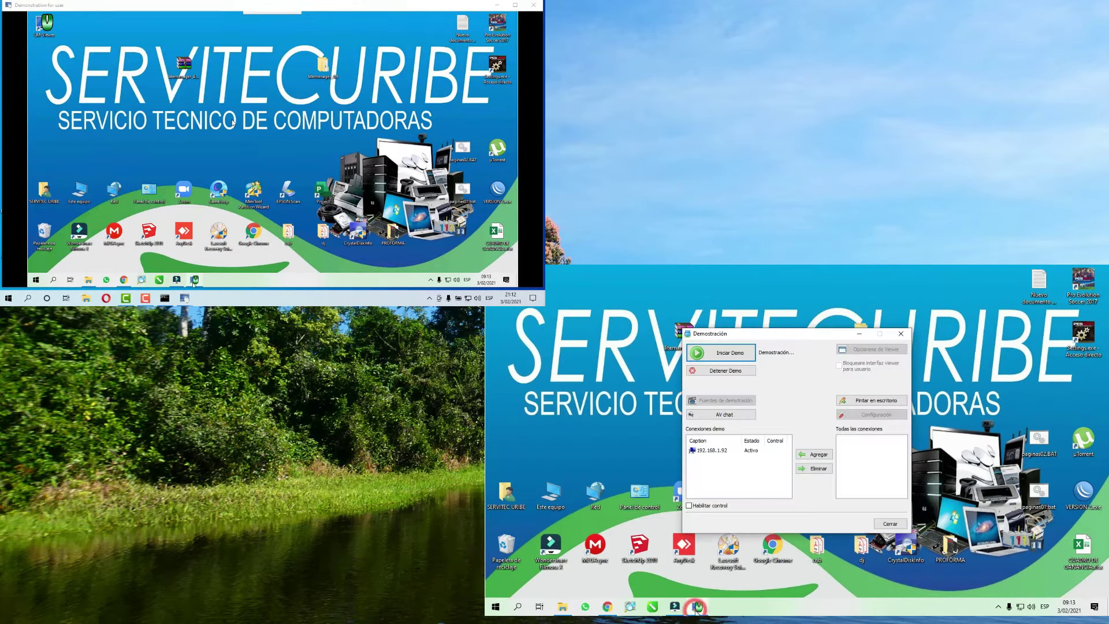
- Stop the demo, remove and re-add 192.168.1.92 in the demo list, then open AV chat
left_click(724, 373)
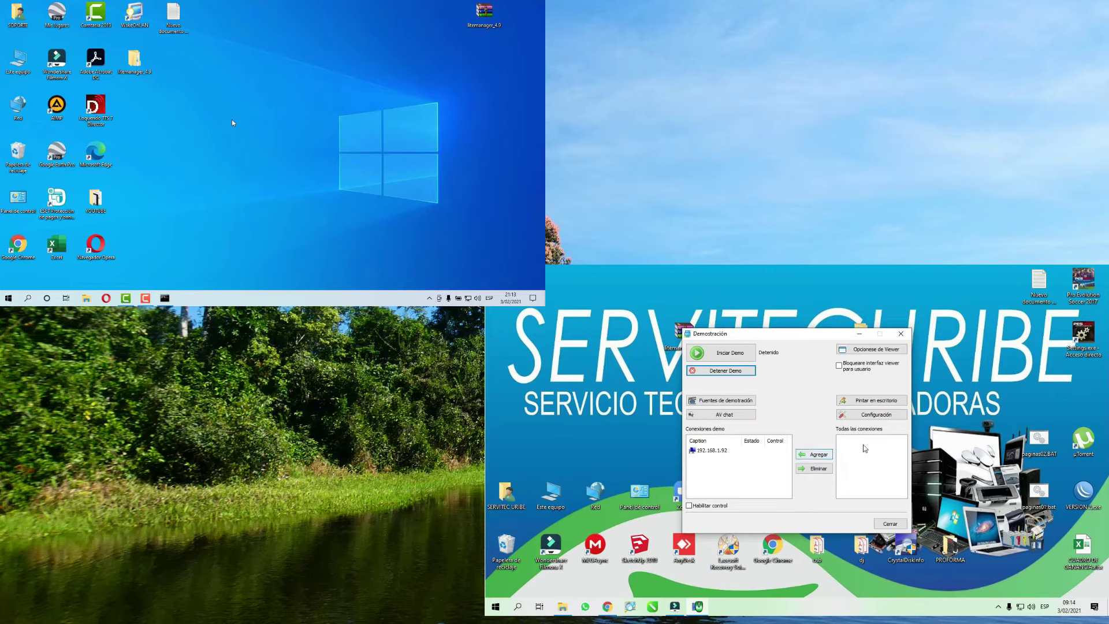
left_click(711, 450)
left_click(818, 468)
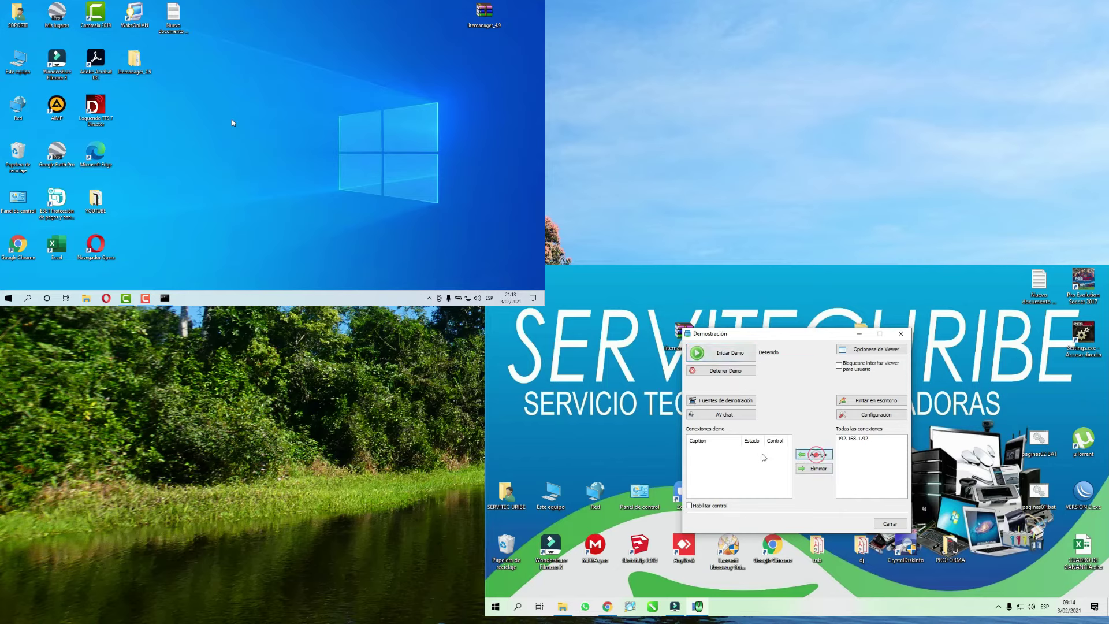
left_click(855, 440)
left_click(814, 454)
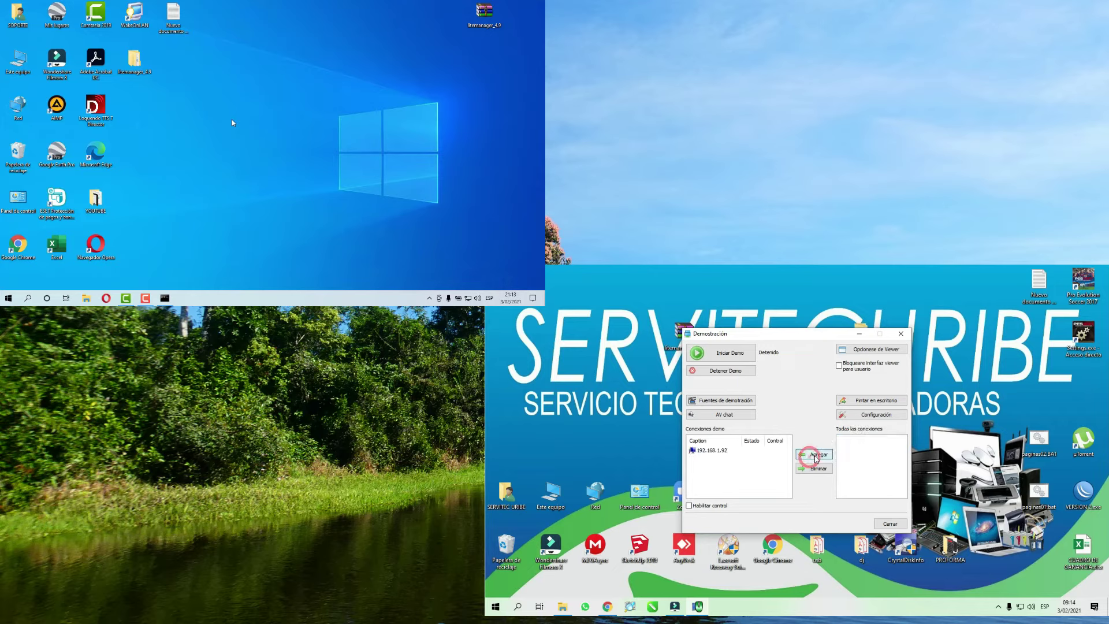
left_click(725, 415)
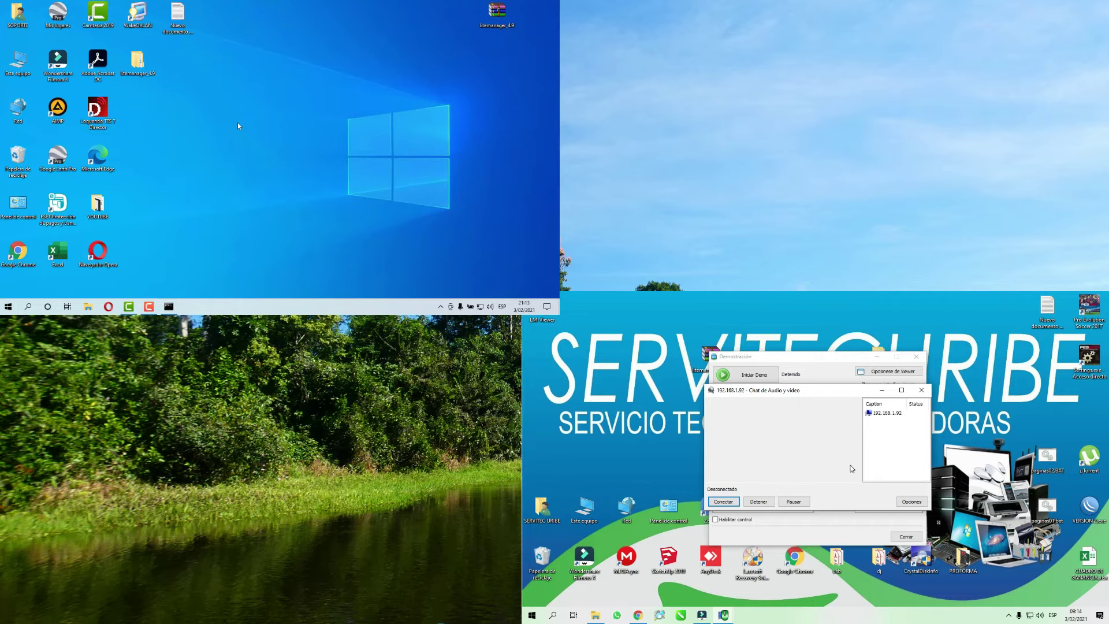
- Close the AV chat, restart the demonstration, and reopen the audio and video chat
left_click(920, 391)
left_click(745, 375)
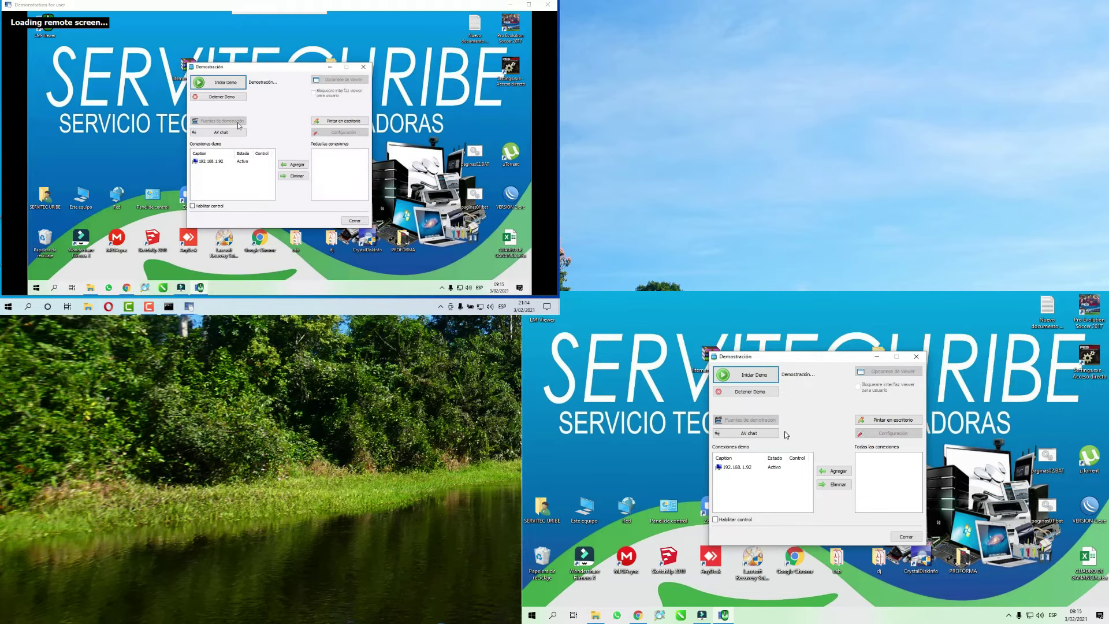
left_click(745, 433)
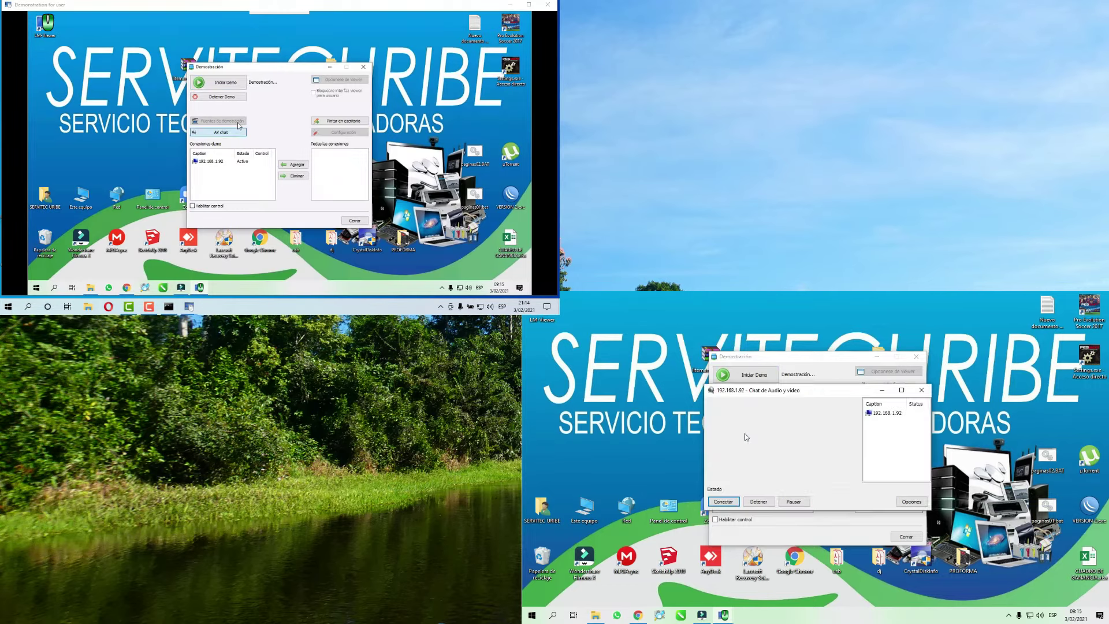
left_click_drag(766, 392, 905, 391)
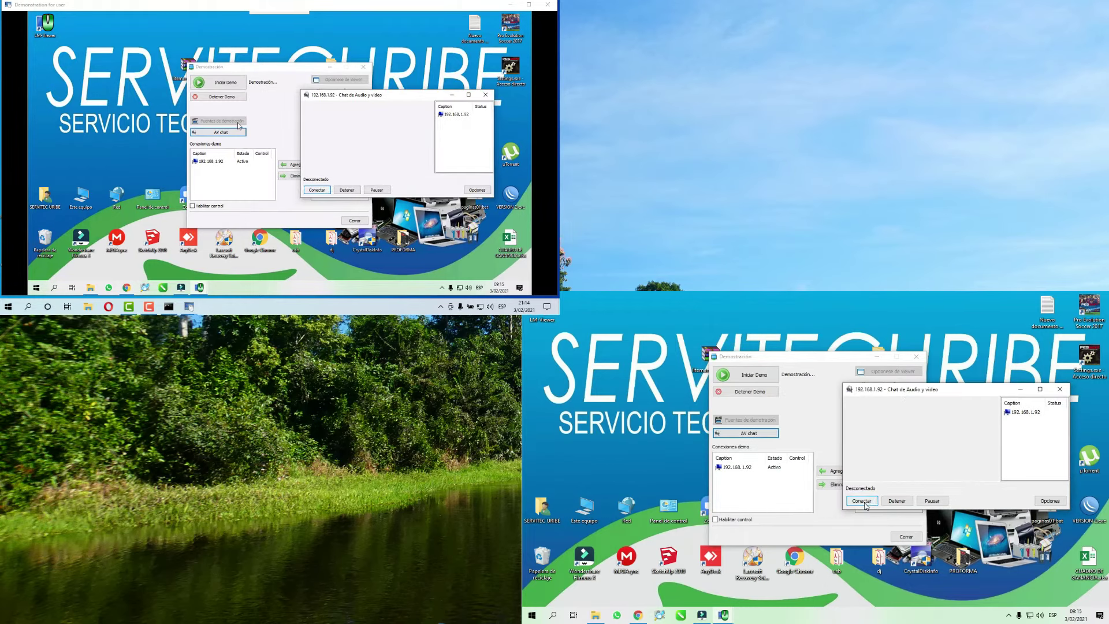
- Launch Word from Start, try Conectar in the AV chat, close it, and stop the demo
left_click(531, 615)
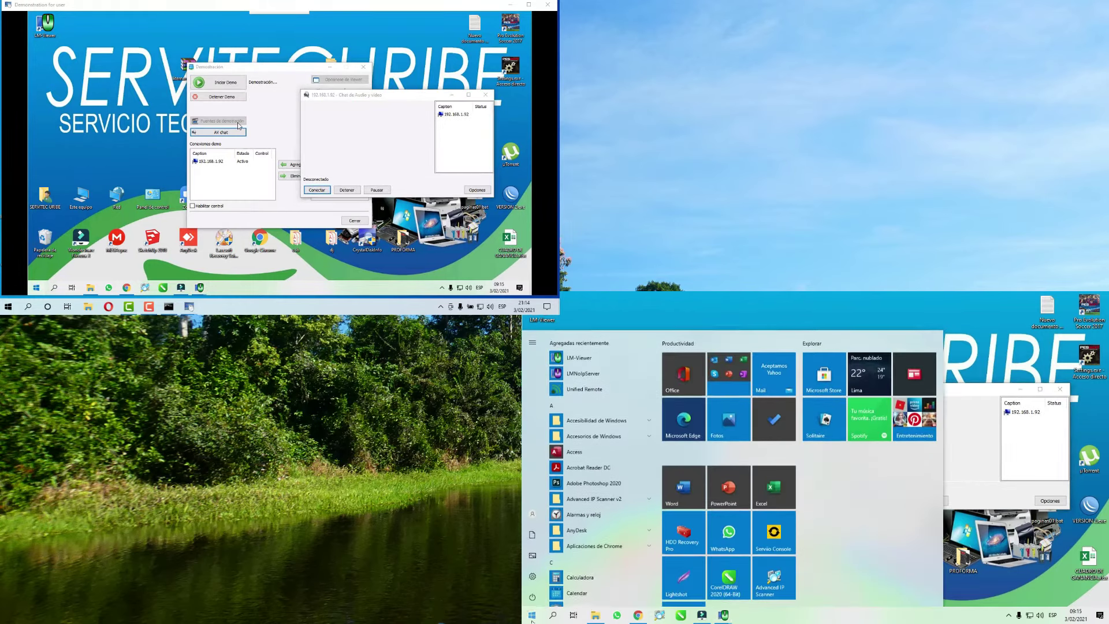
left_click(683, 484)
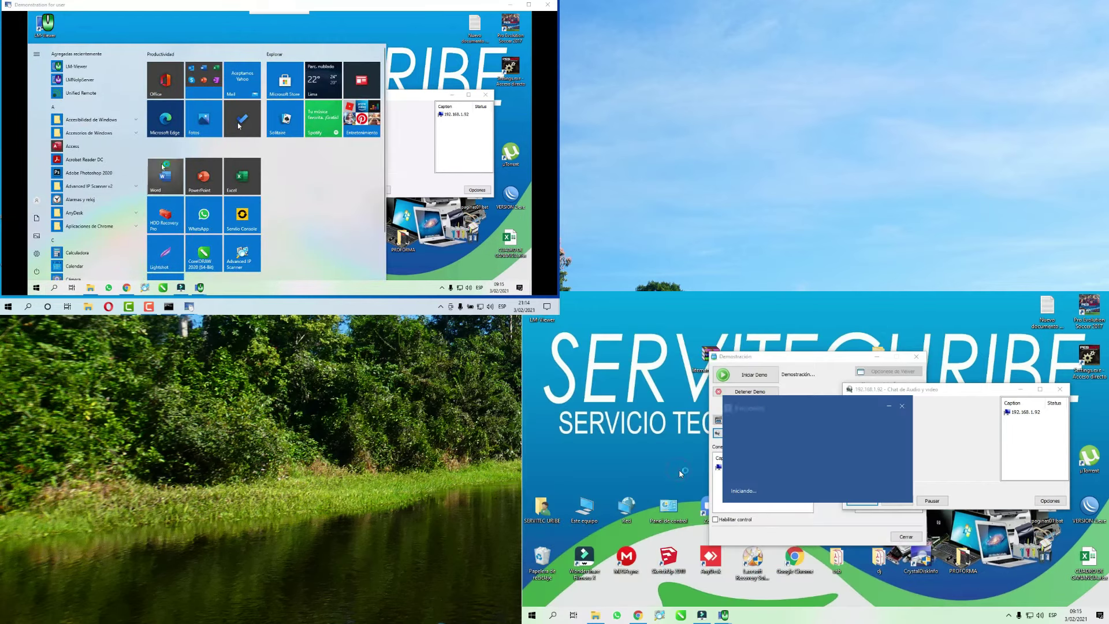
left_click(985, 437)
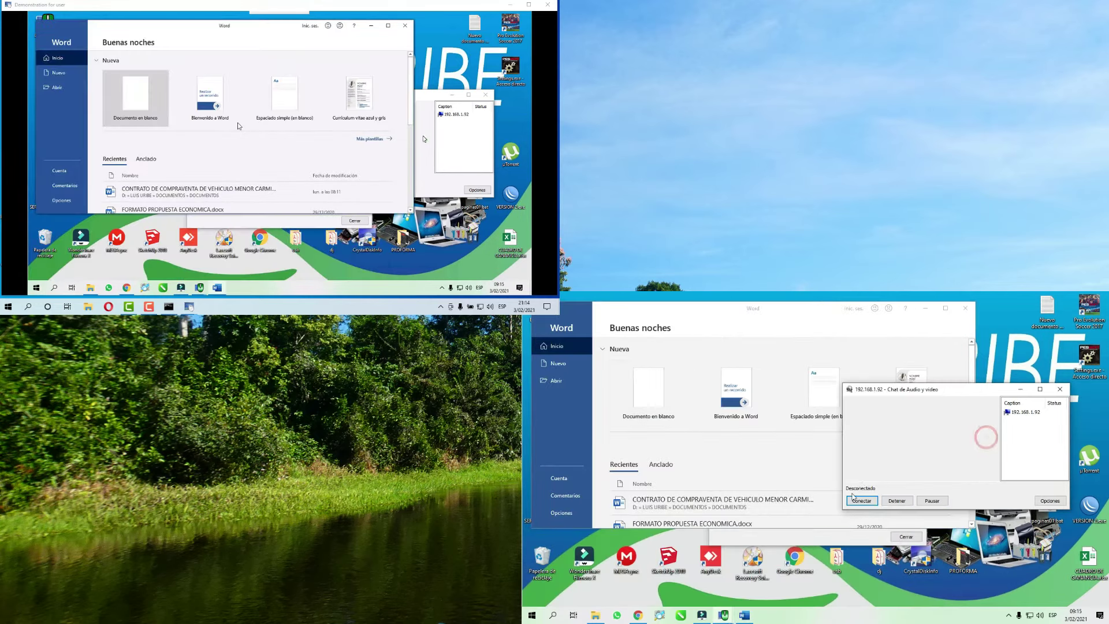
left_click(868, 502)
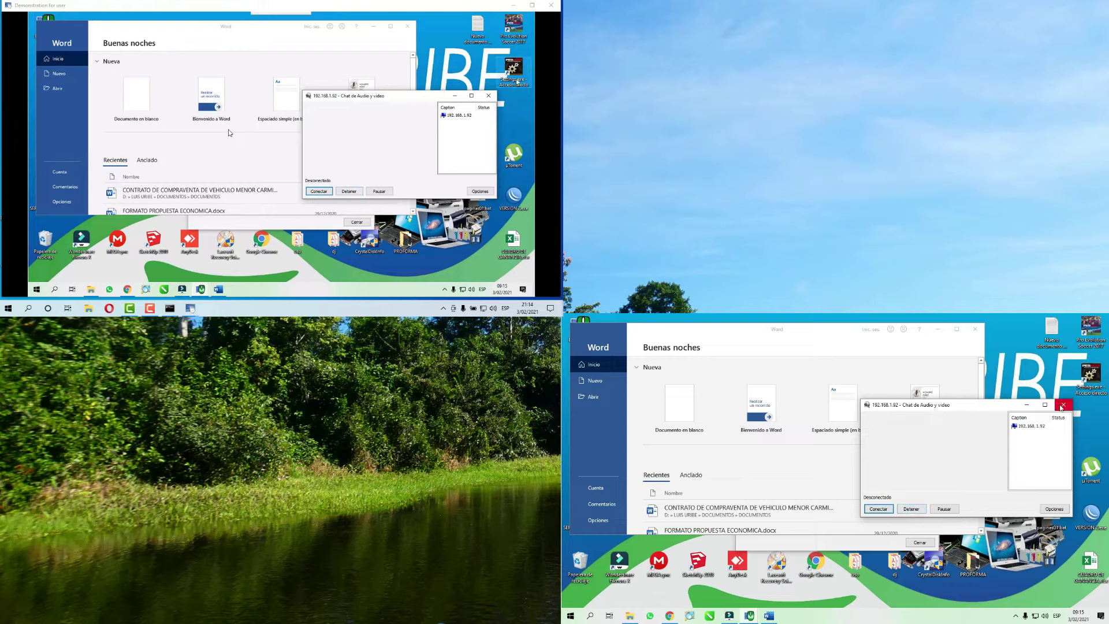
left_click(489, 95)
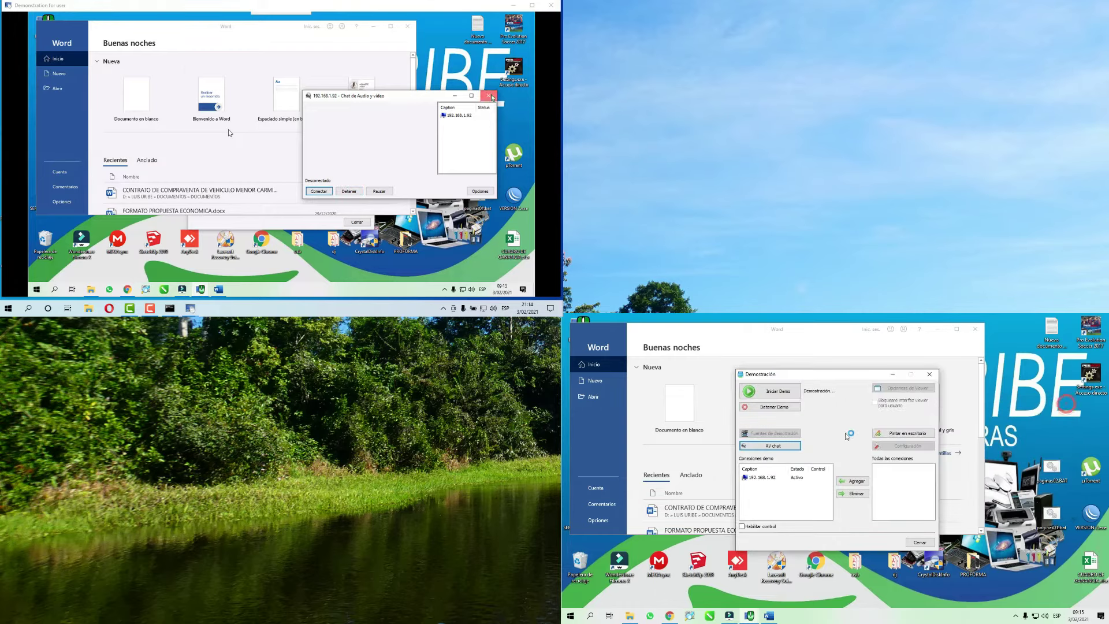
left_click(775, 407)
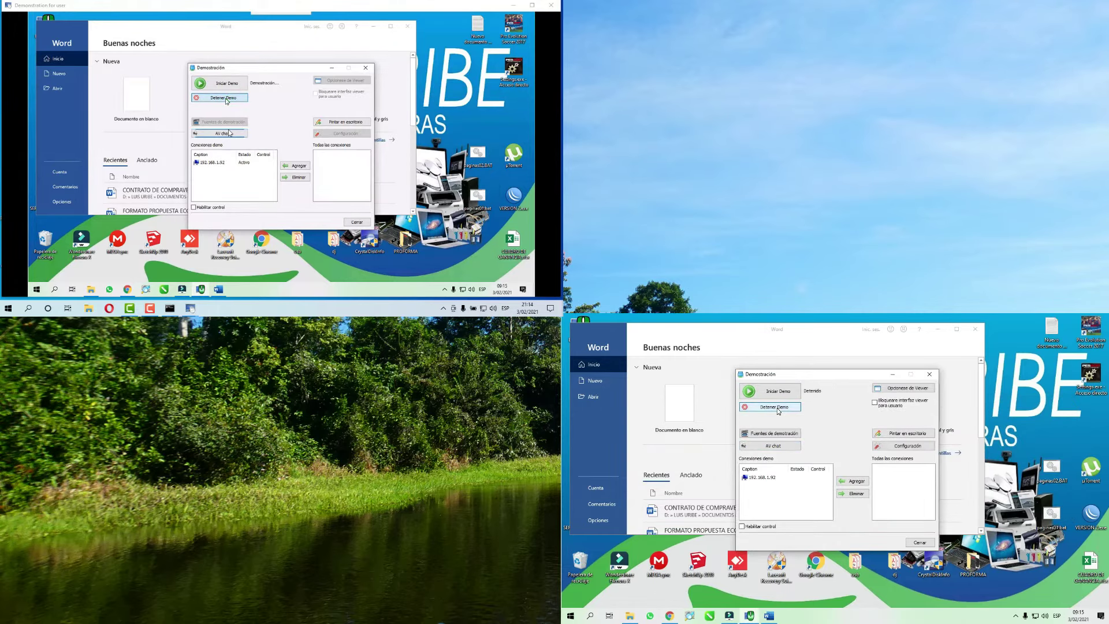
- Close the Demostración panel and Word, then open LM-Viewer maximized
left_click(930, 375)
left_click(974, 329)
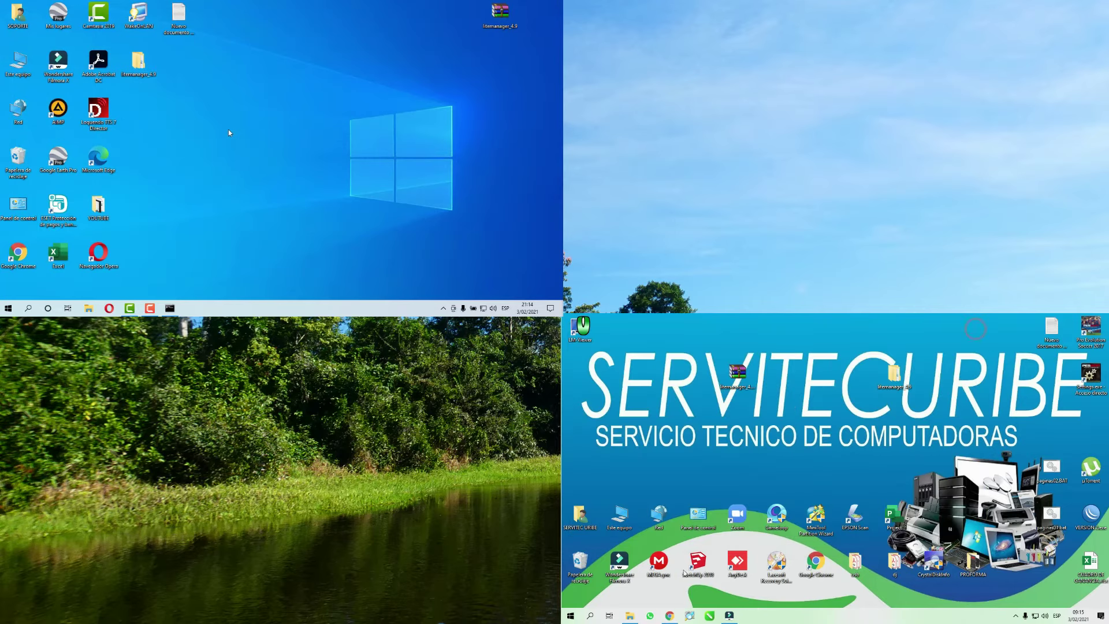
double_click(588, 344)
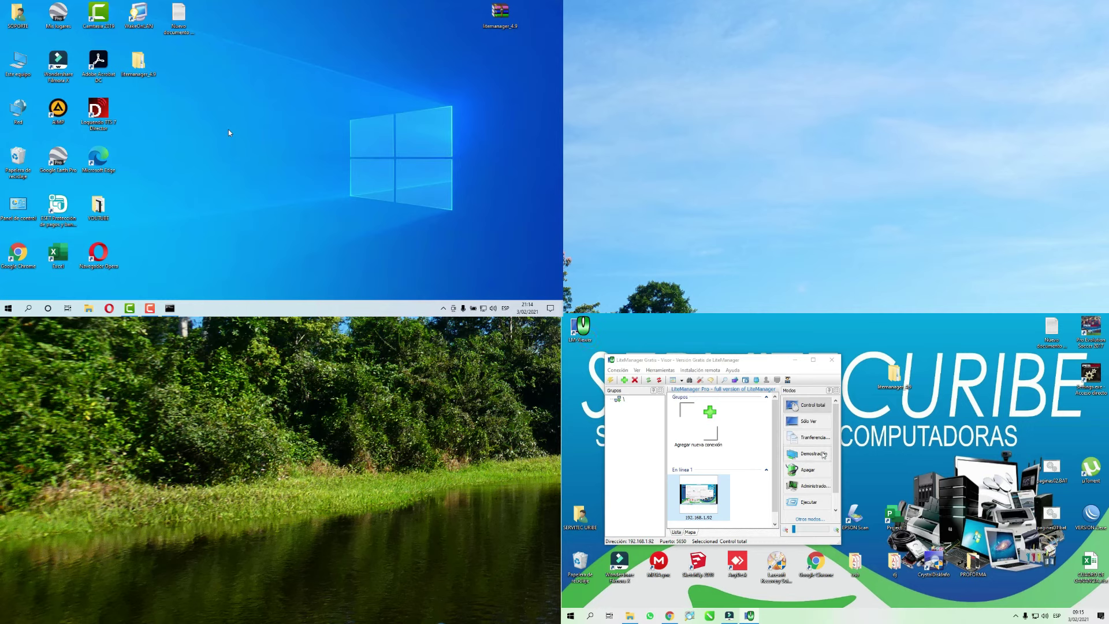
double_click(815, 355)
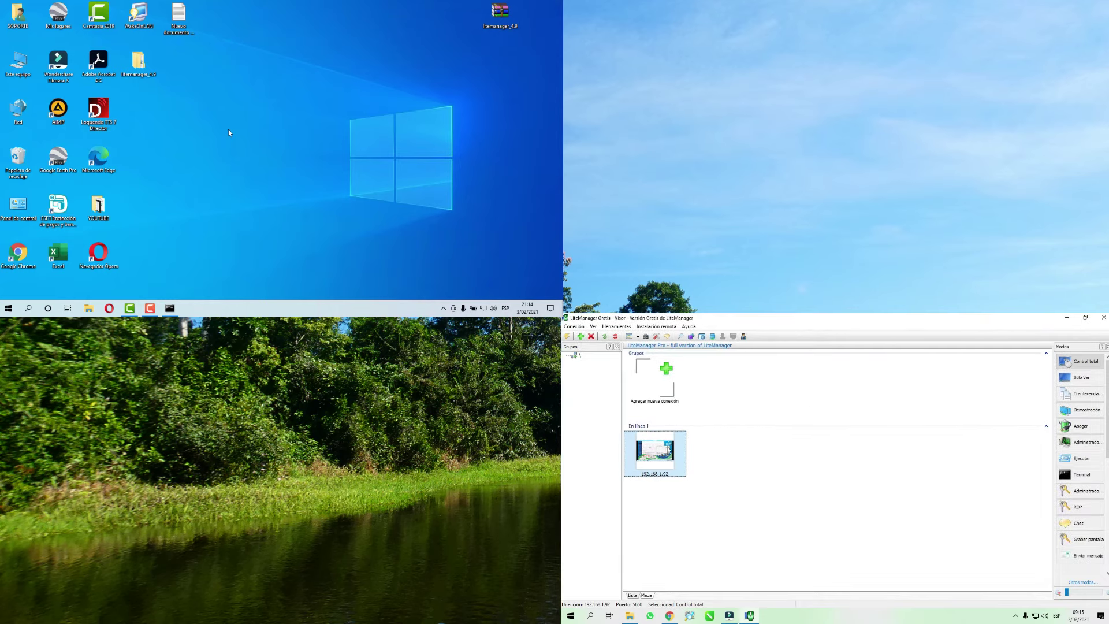
- Send 'hola bienvenidos' to 192.168.1.92 via Otros modos > Enviar mensaje and dismiss it remotely
right_click(668, 450)
mouse_move(693, 425)
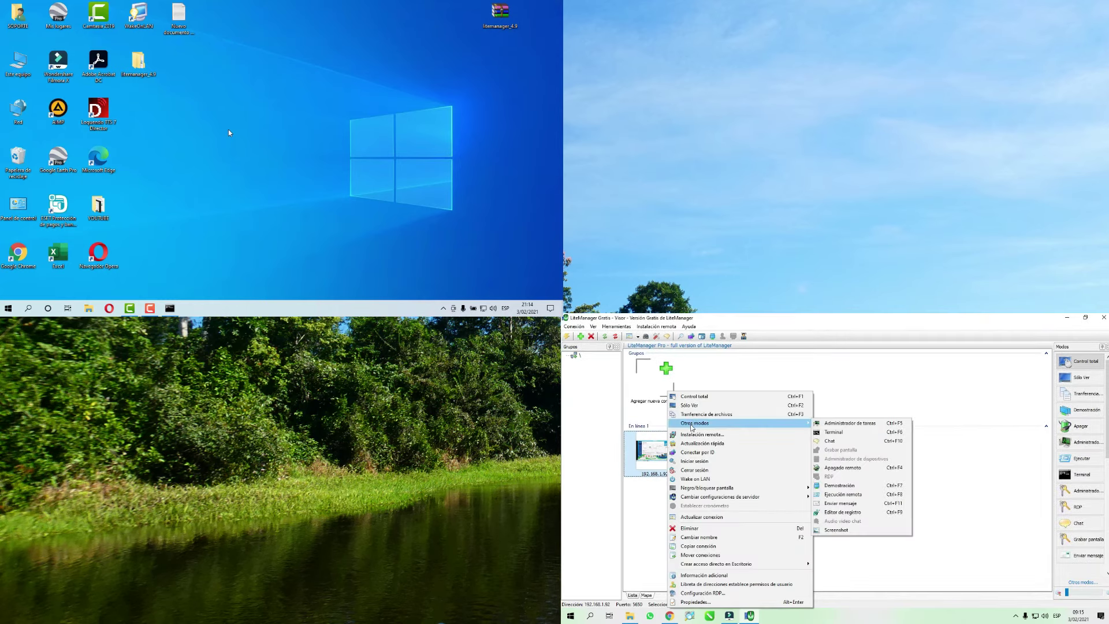
left_click(862, 504)
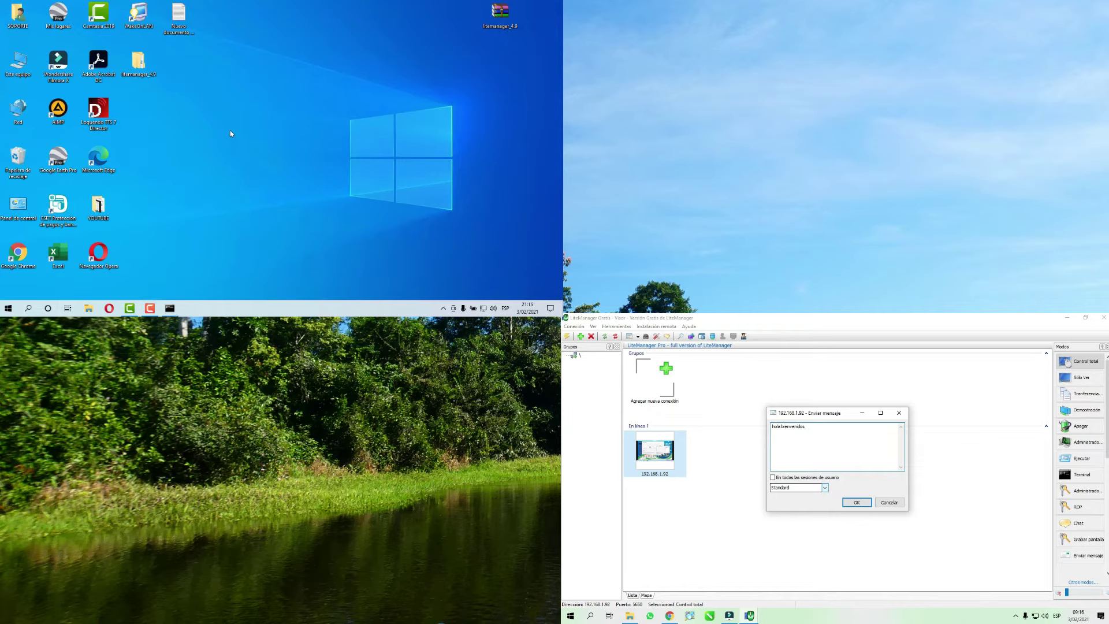
left_click(856, 502)
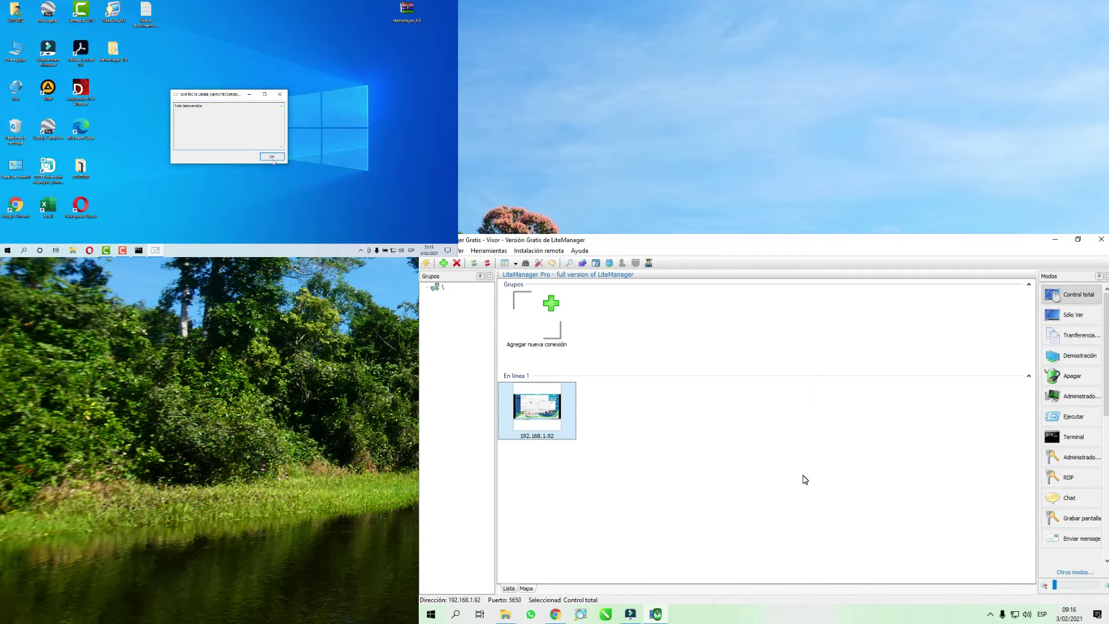
left_click(334, 193)
- Run winword.exe on 192.168.1.92 via Ejecución remota, create a blank document, then close Word
right_click(545, 413)
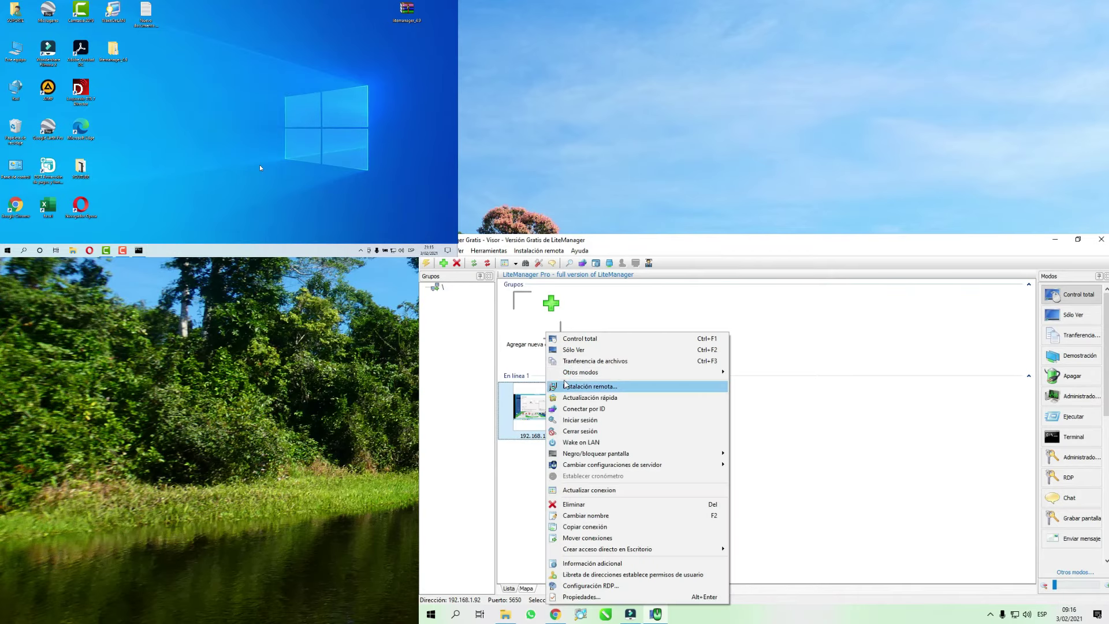
mouse_move(635, 372)
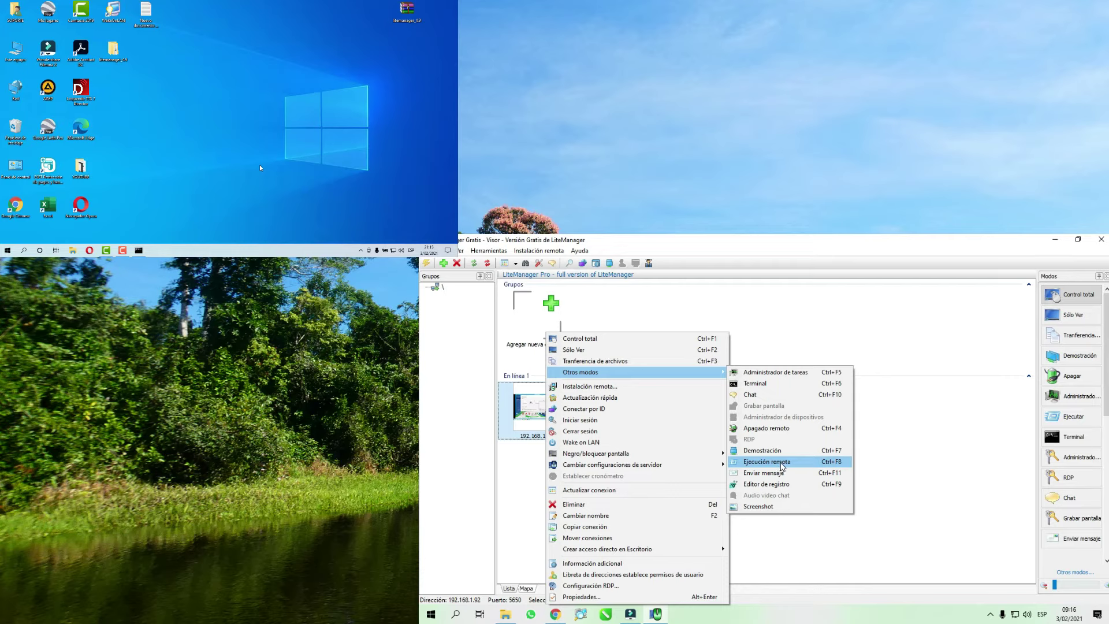
left_click(782, 463)
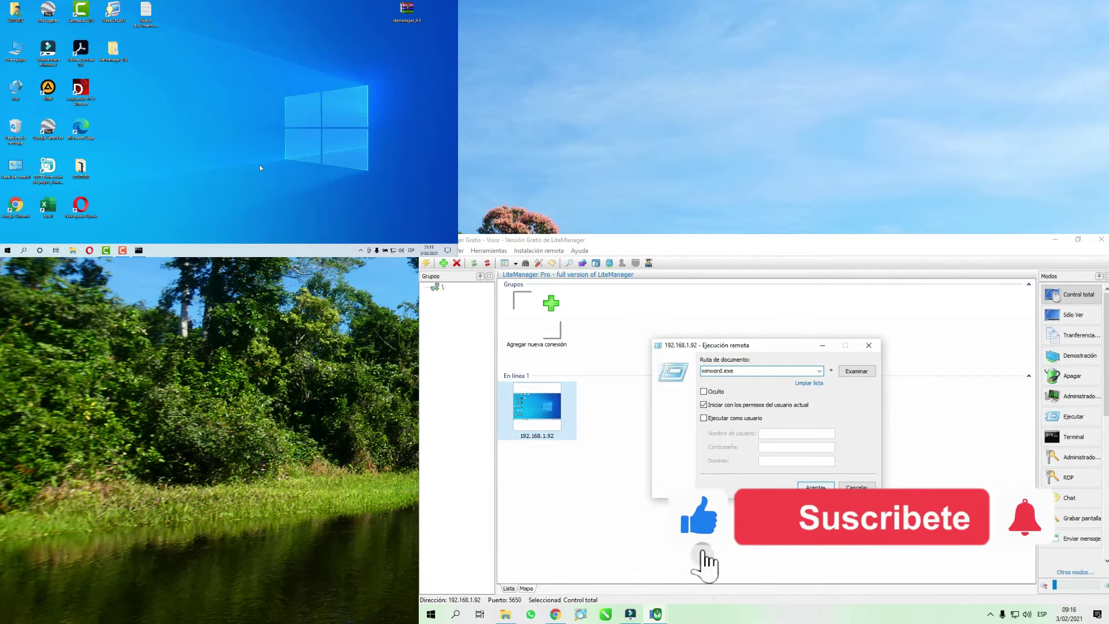
key("Return")
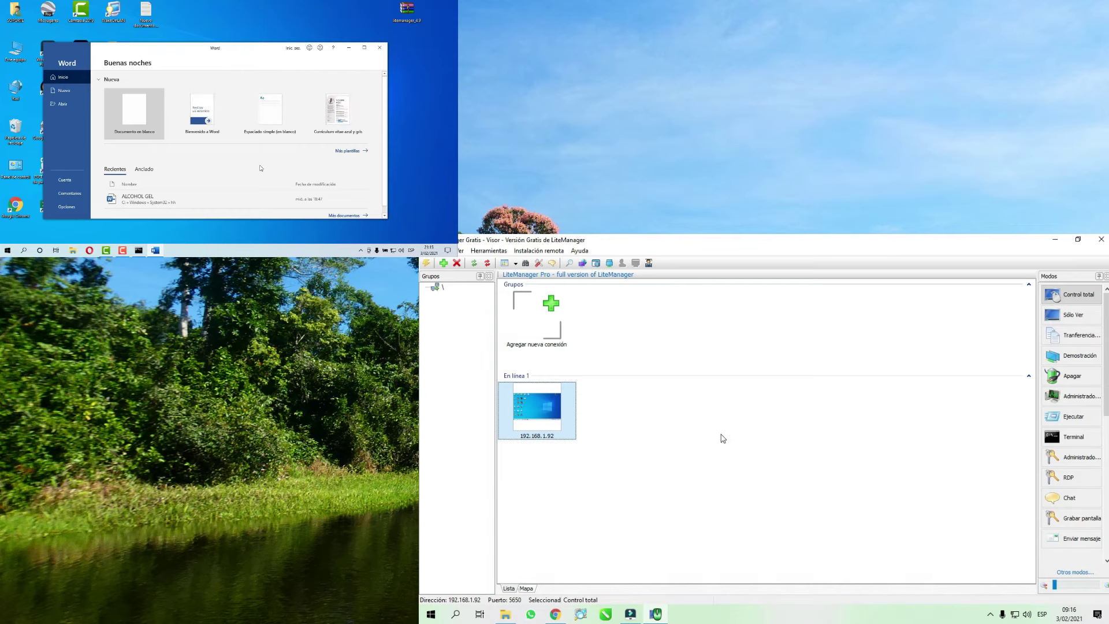
left_click(153, 119)
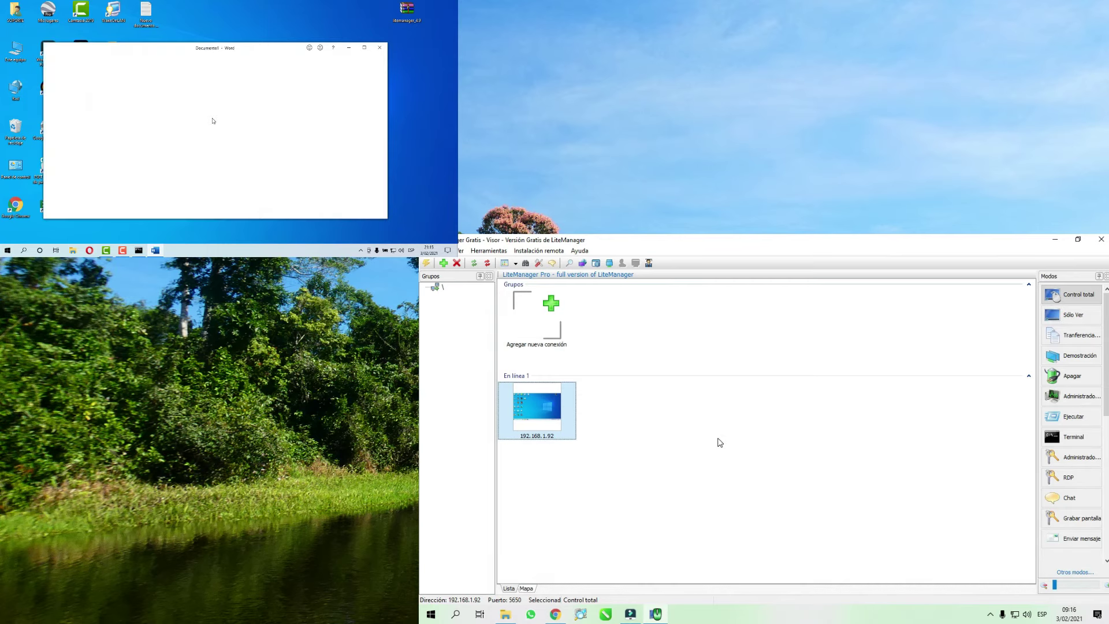
left_click(379, 48)
right_click(551, 413)
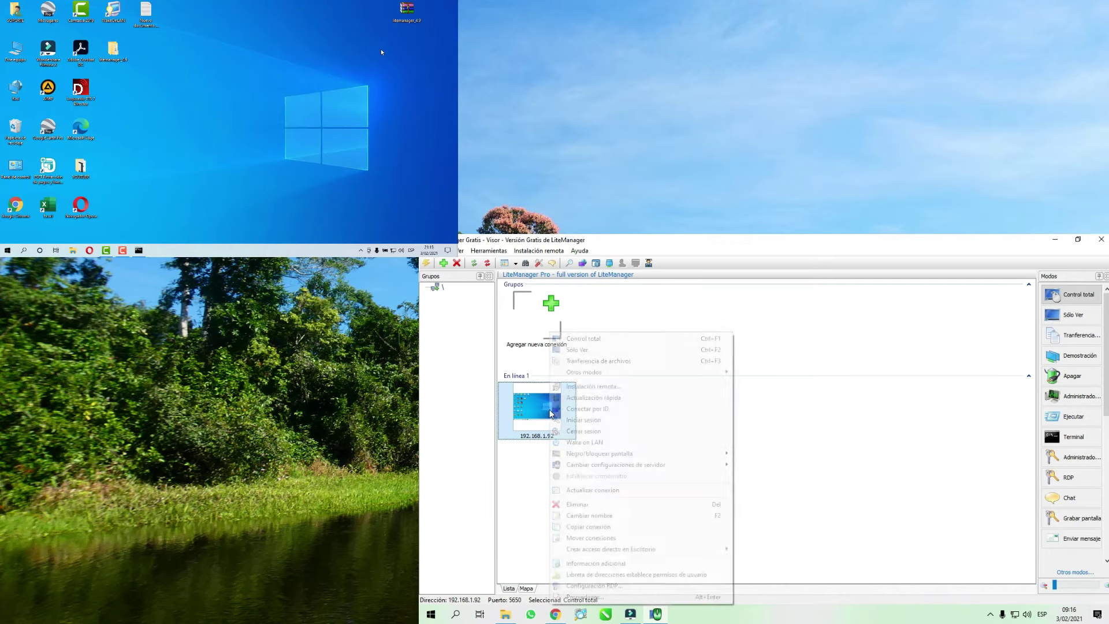
- Rename the 192.168.1.92 connection to SOPORTE using Cambiar nombre
mouse_move(586, 372)
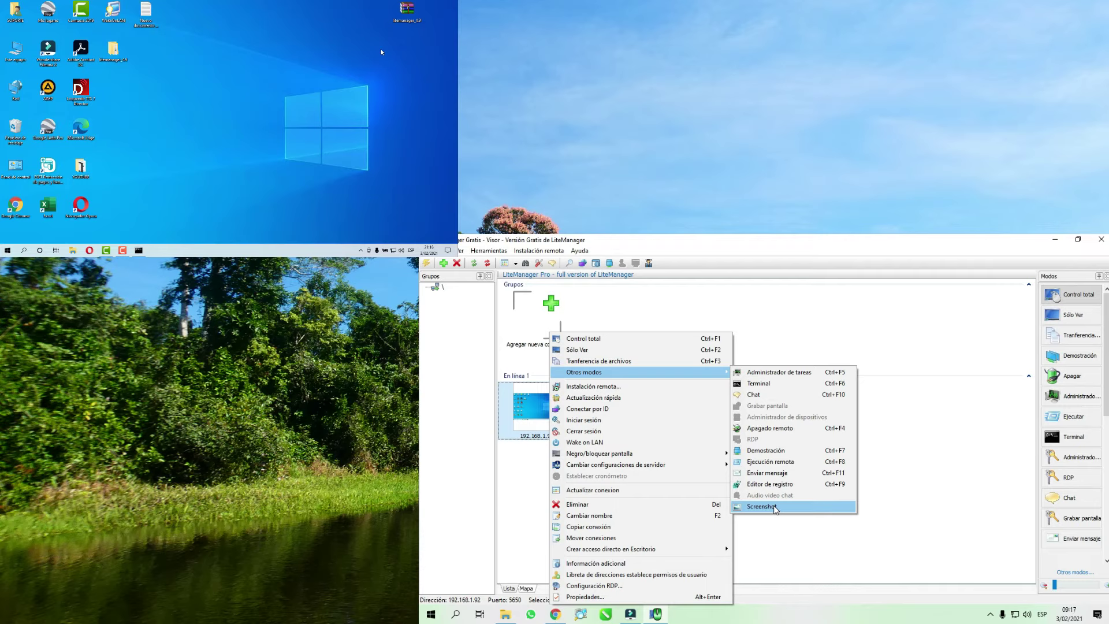
left_click(630, 519)
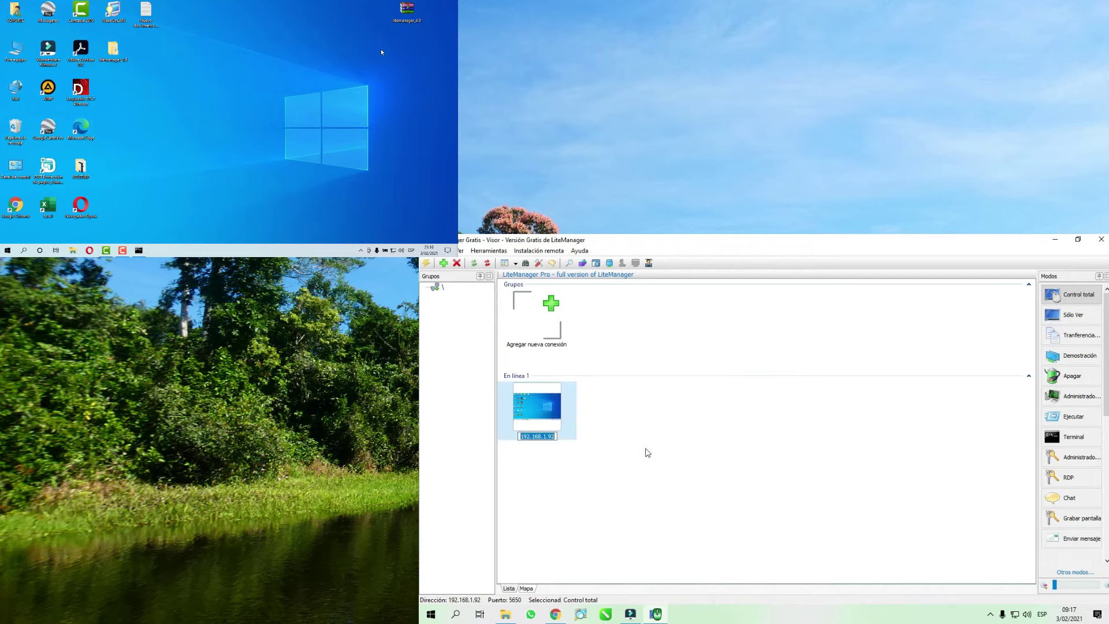
type("SOPORTE")
left_click(573, 433)
right_click(560, 411)
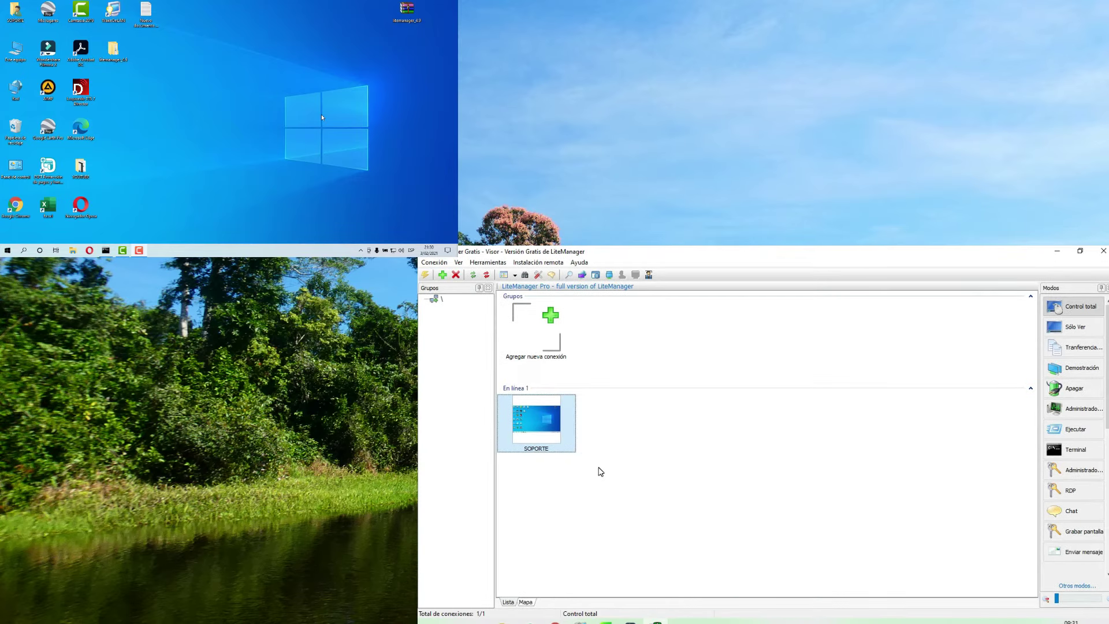
- Black out SOPORTE's screen, then release the black screen again
right_click(537, 427)
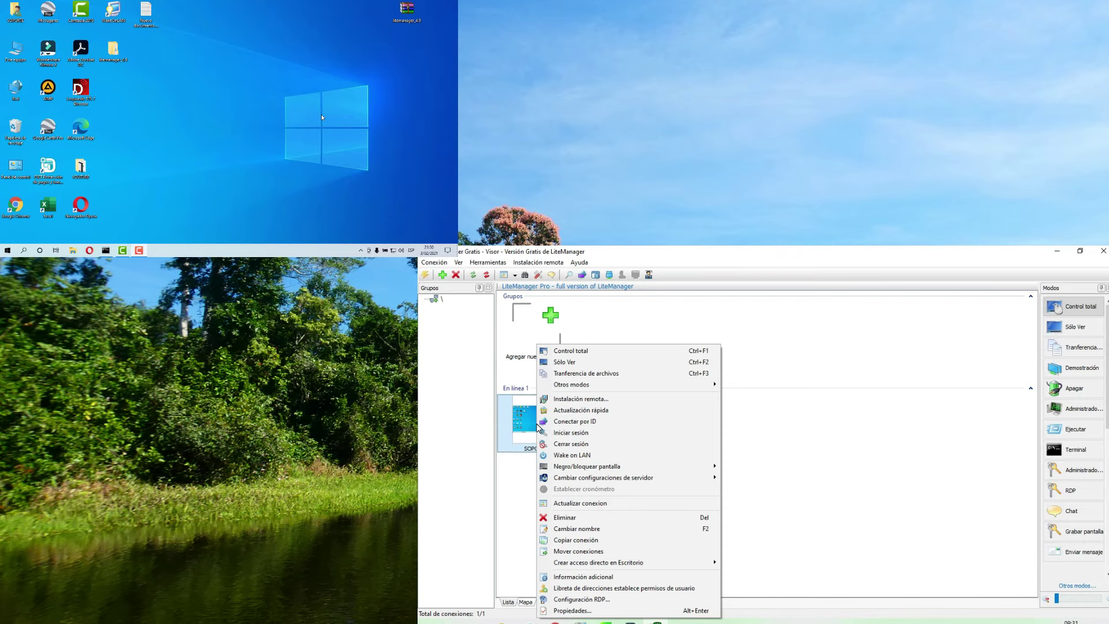
mouse_move(565, 469)
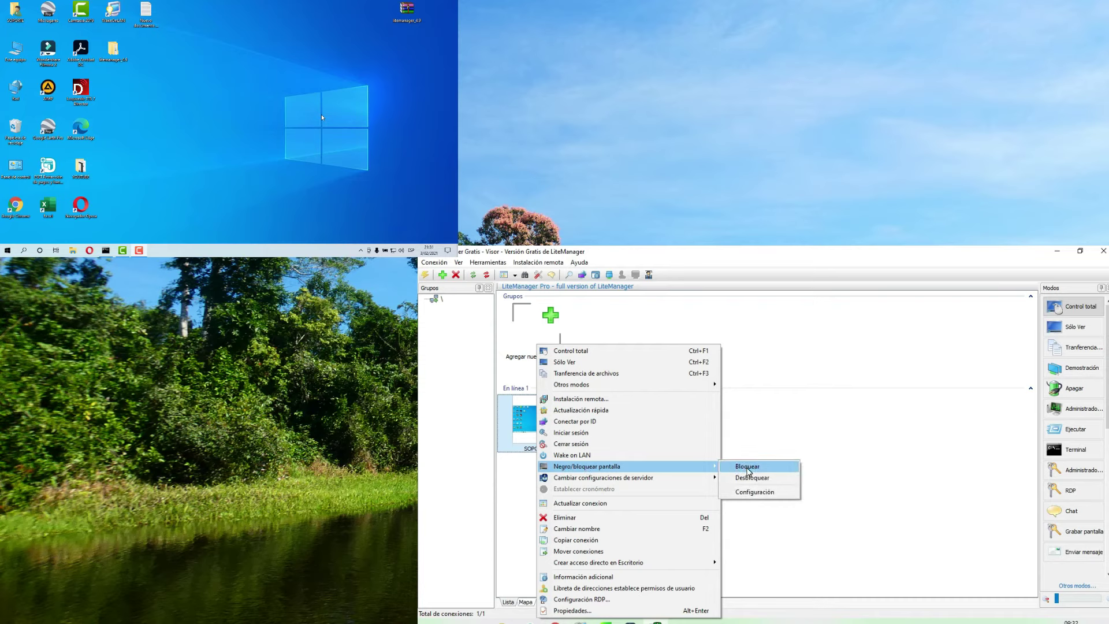
left_click(749, 470)
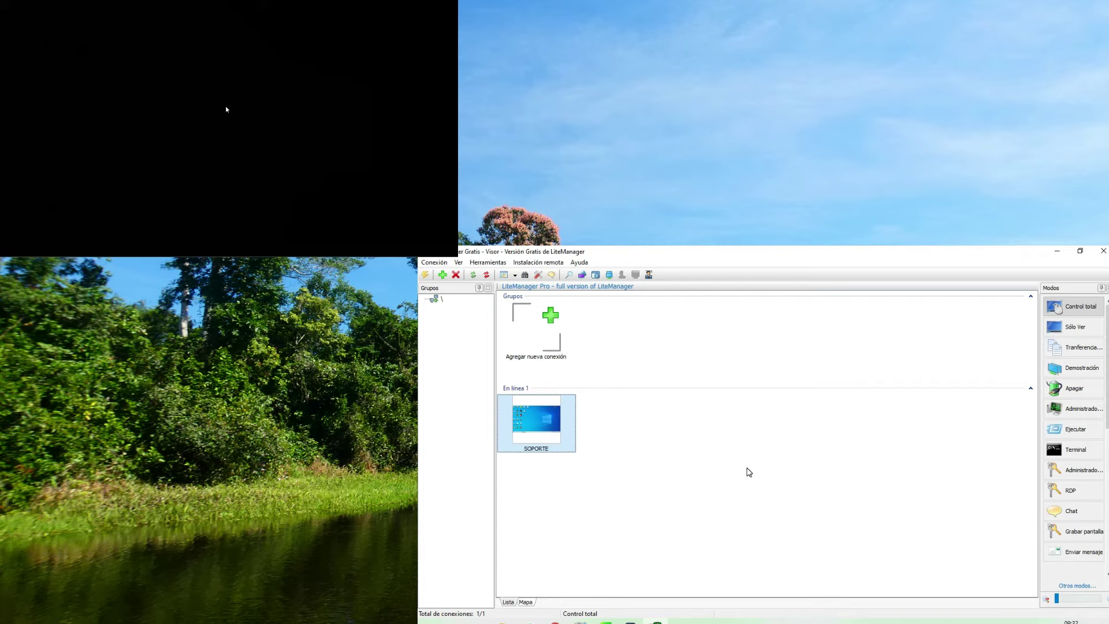
right_click(543, 417)
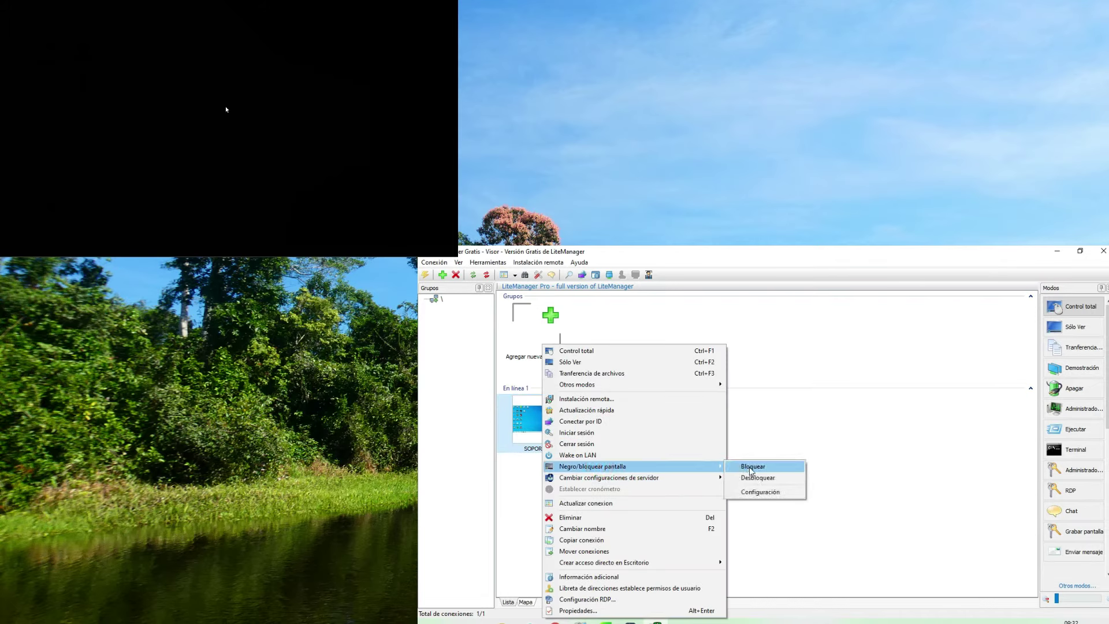
left_click(751, 470)
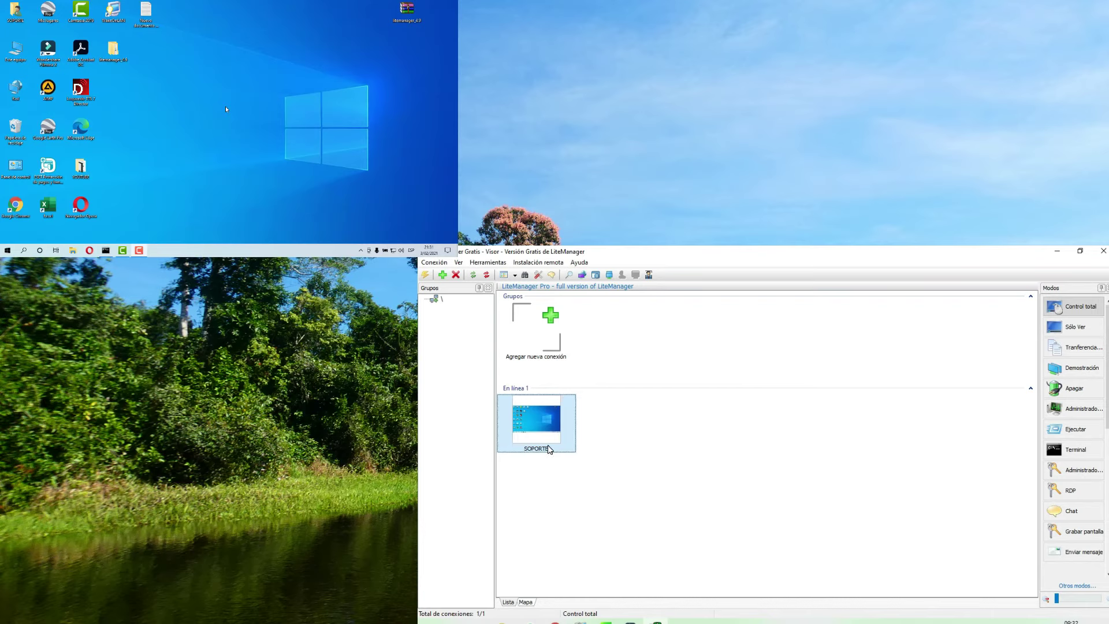
- In the black-screen settings, enable locking the remote user's input and apply
right_click(549, 449)
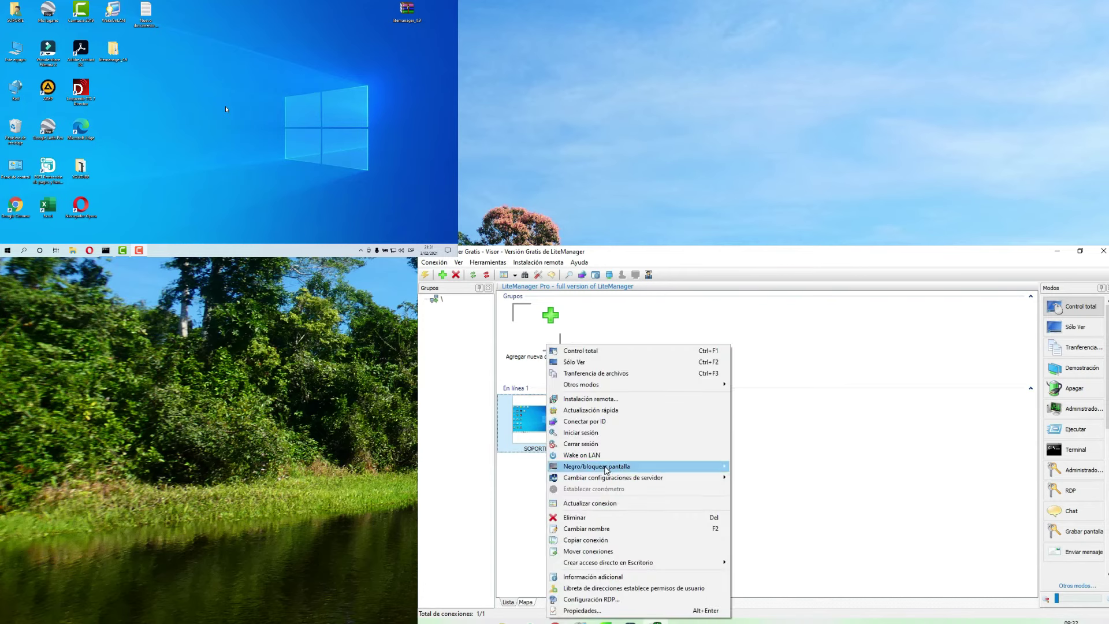
mouse_move(603, 466)
left_click(756, 490)
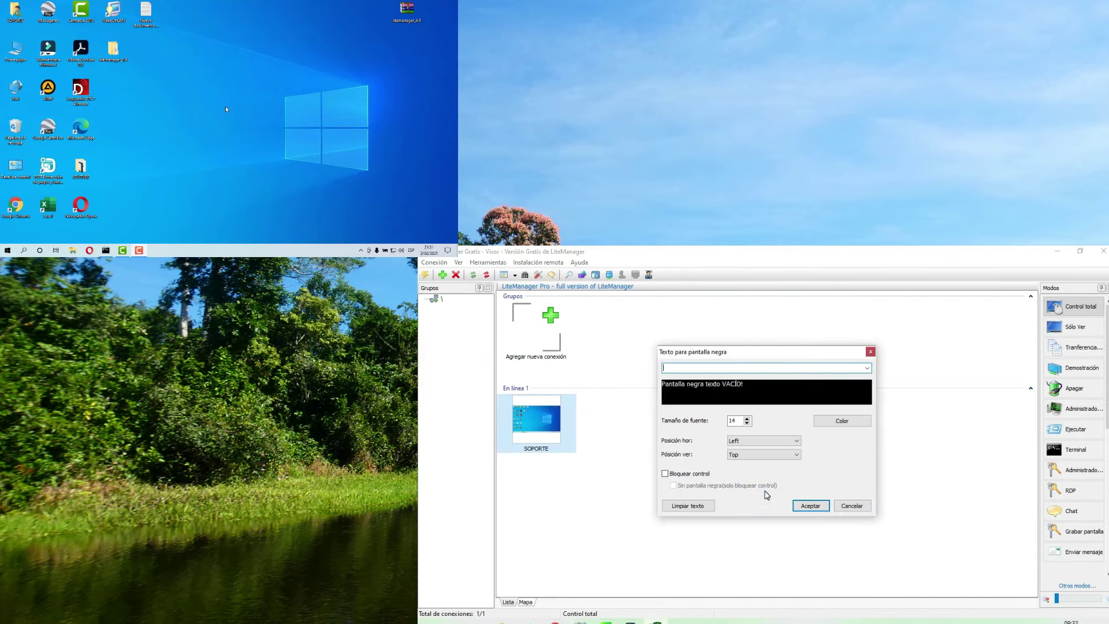
left_click(666, 473)
left_click(809, 505)
- Black out SOPORTE's screen with its input locked
right_click(545, 415)
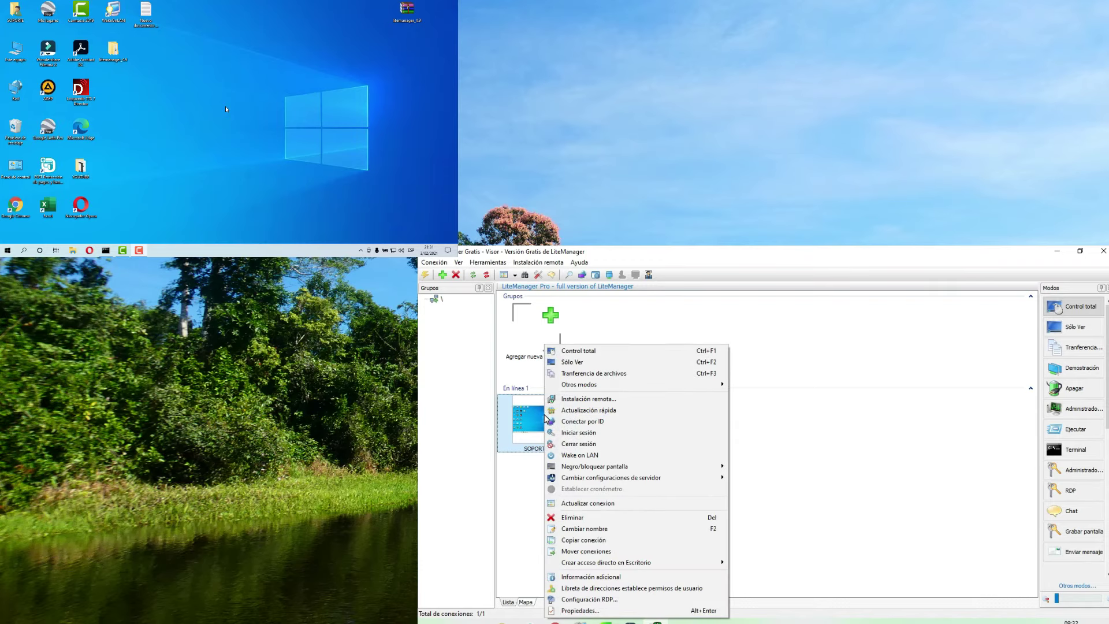
mouse_move(598, 466)
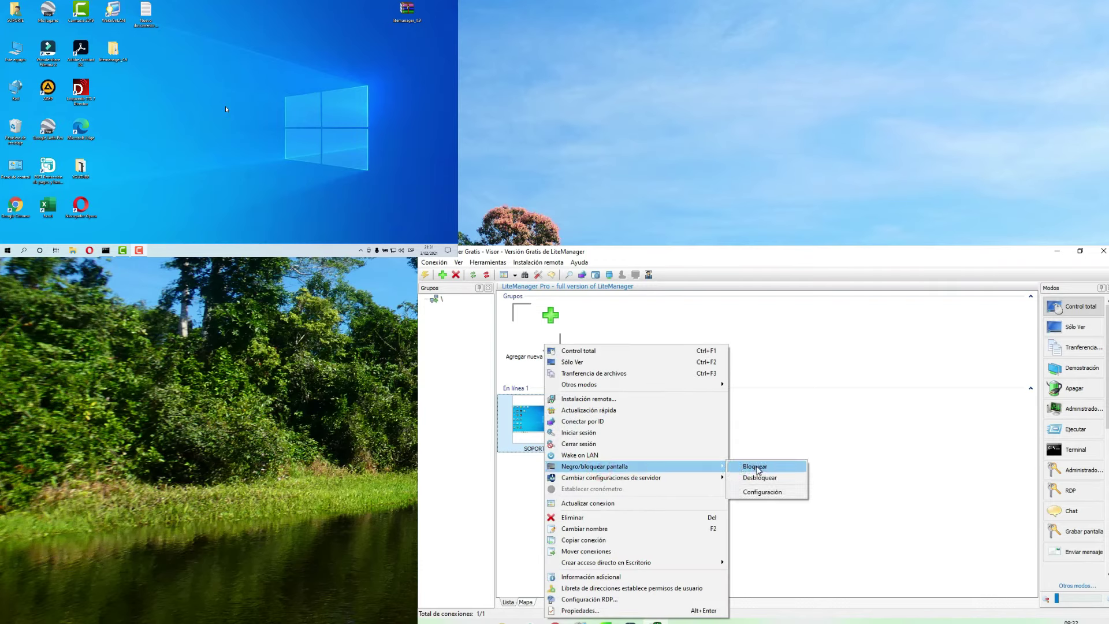
left_click(755, 467)
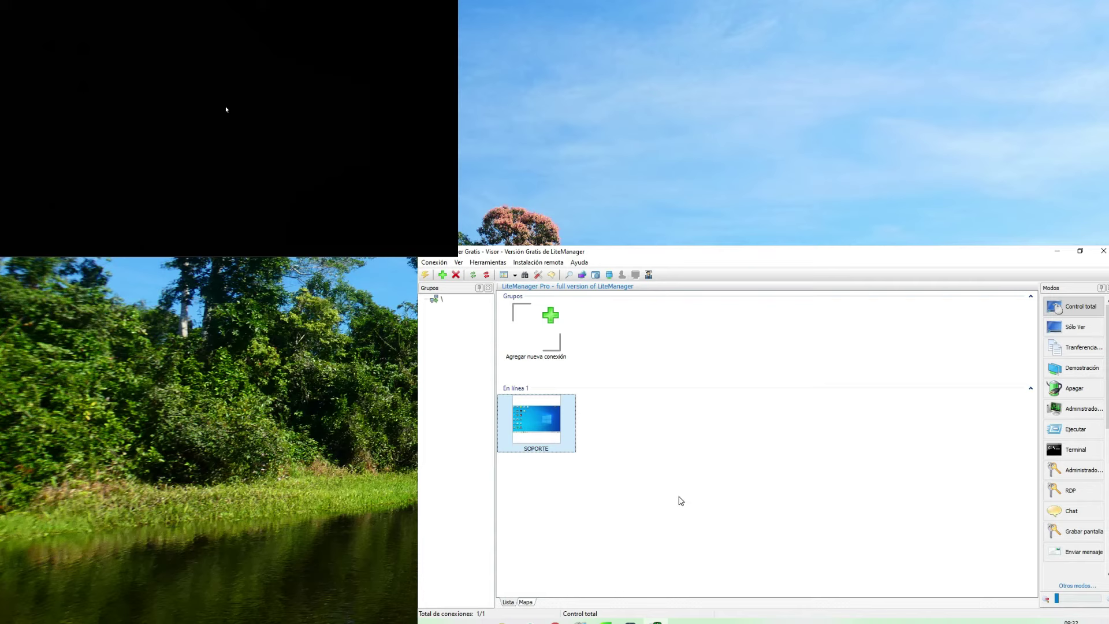
right_click(540, 424)
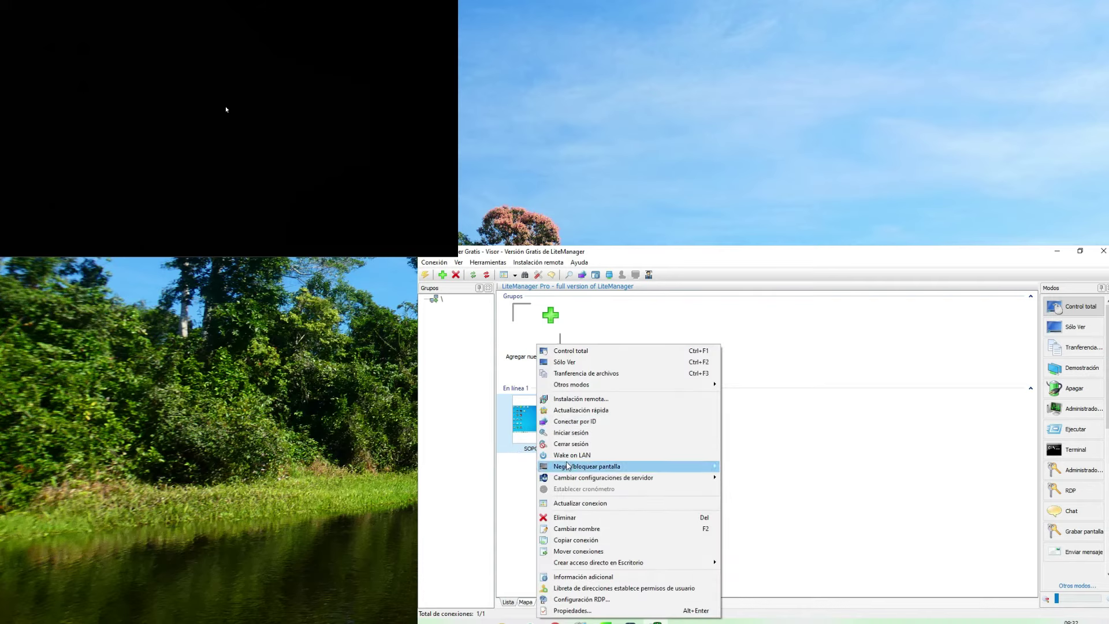
mouse_move(569, 465)
left_click(750, 465)
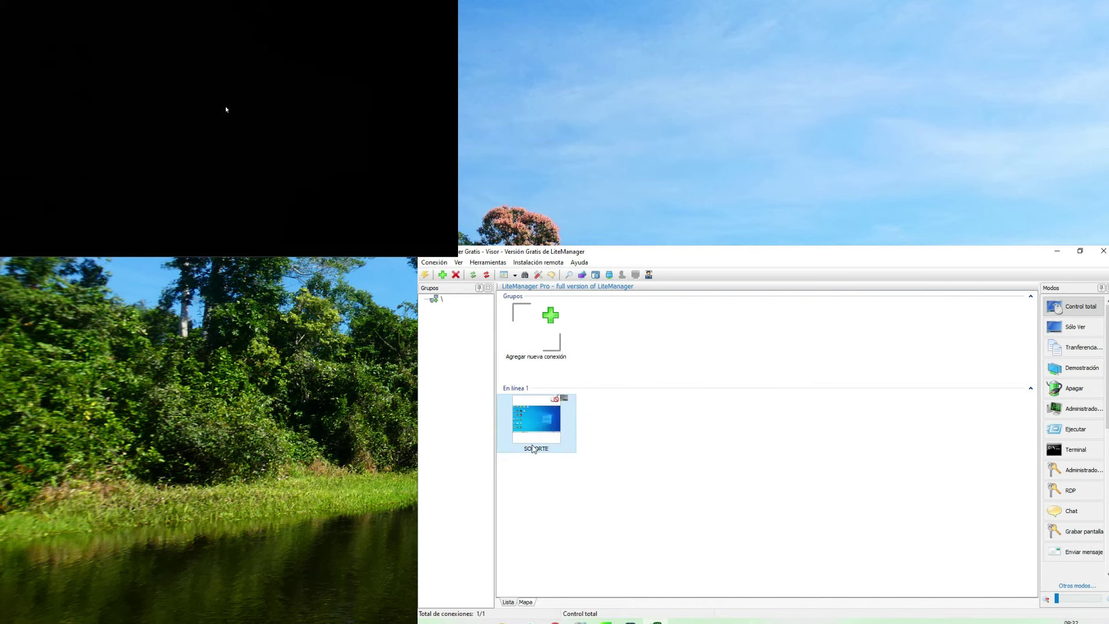
- Unlock SOPORTE's screen and reopen the black-screen settings
right_click(544, 419)
mouse_move(582, 466)
left_click(771, 478)
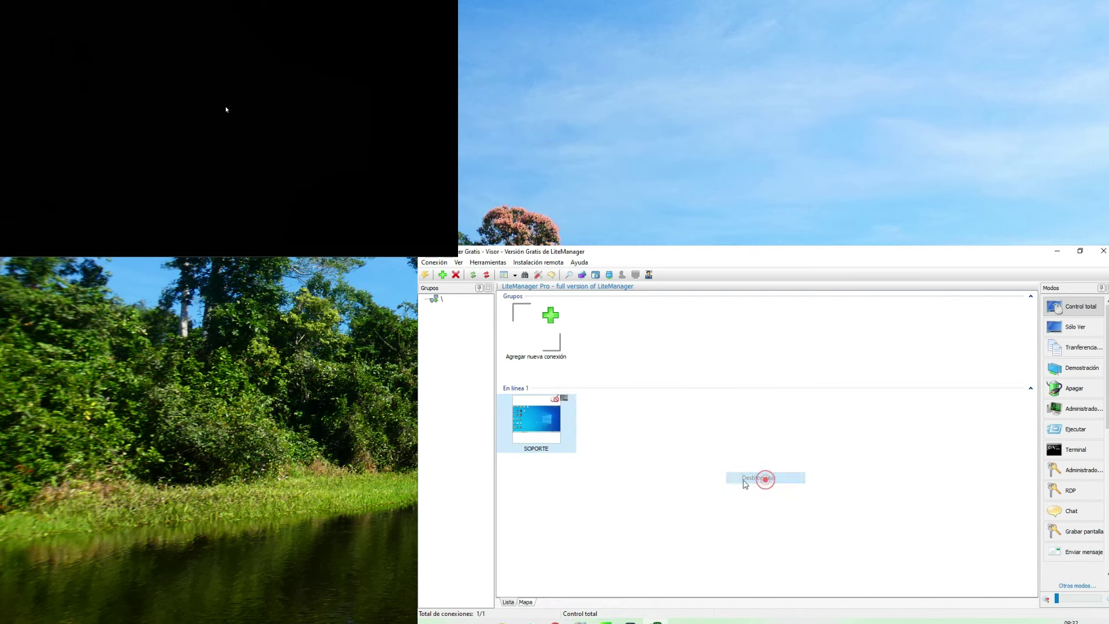
right_click(545, 426)
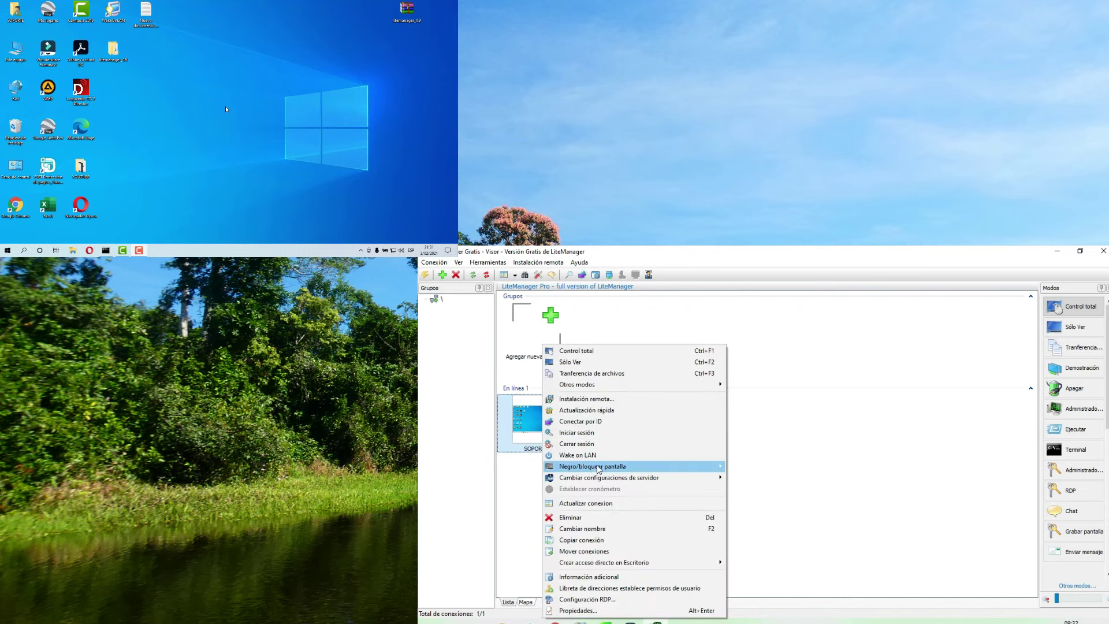
mouse_move(593, 470)
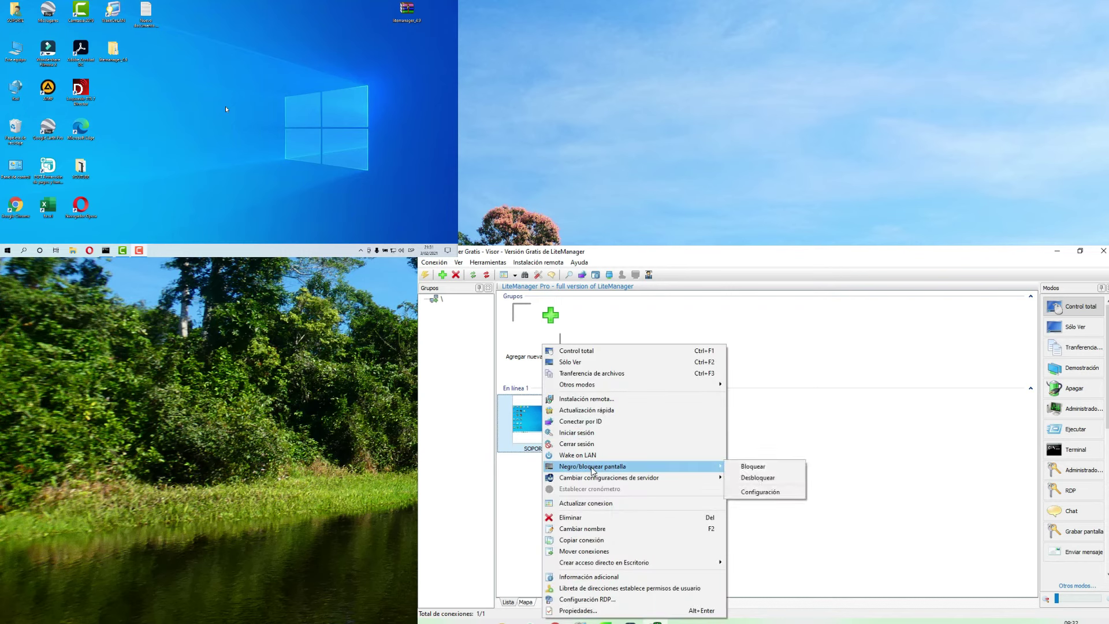
left_click(767, 492)
- Switch to 'Sin pantalla negra (solo bloquear control)' and lock SOPORTE's input
left_click(673, 487)
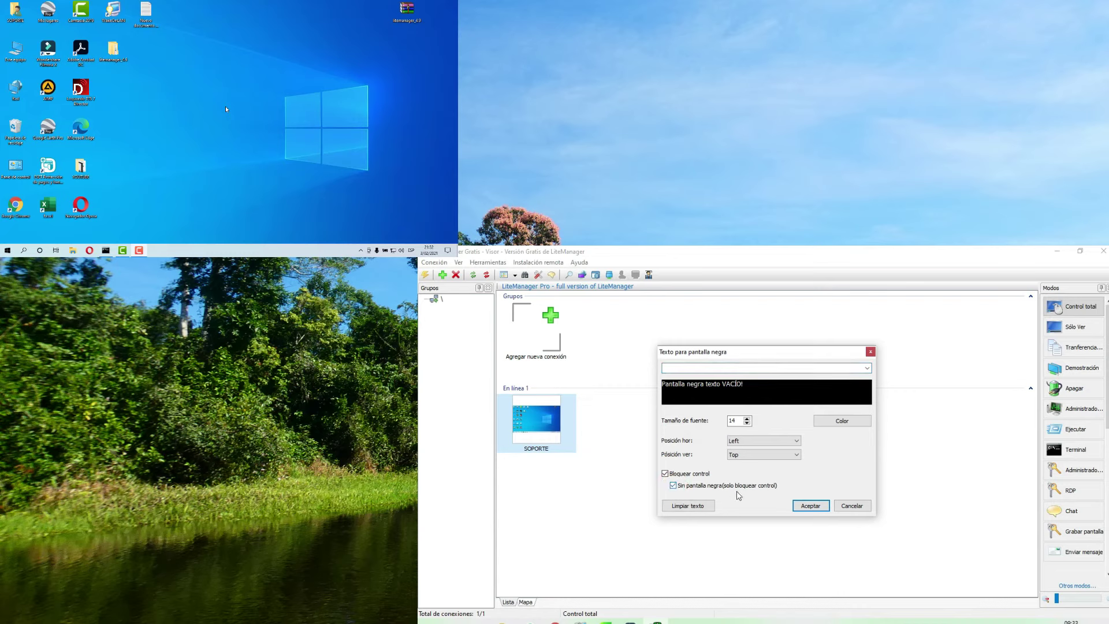
left_click(812, 506)
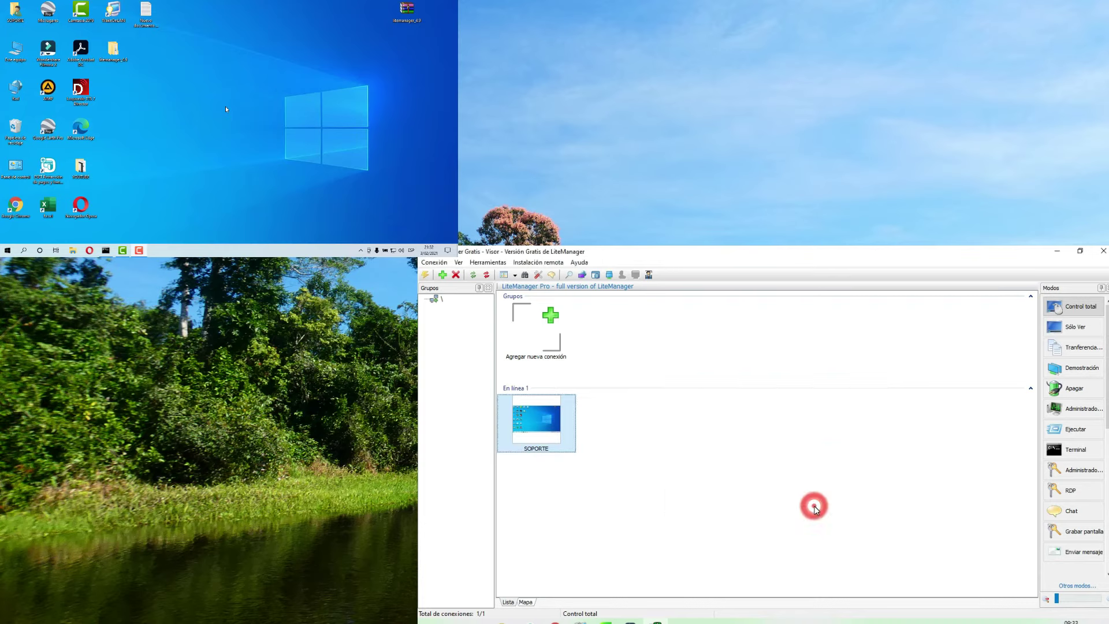
right_click(550, 432)
mouse_move(580, 471)
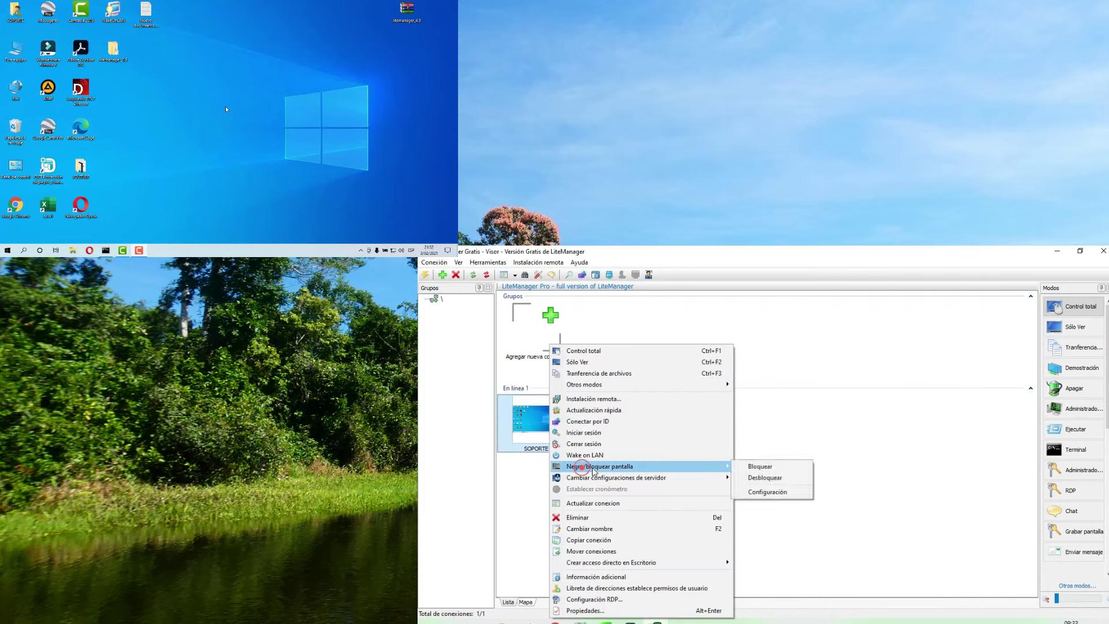
left_click(775, 466)
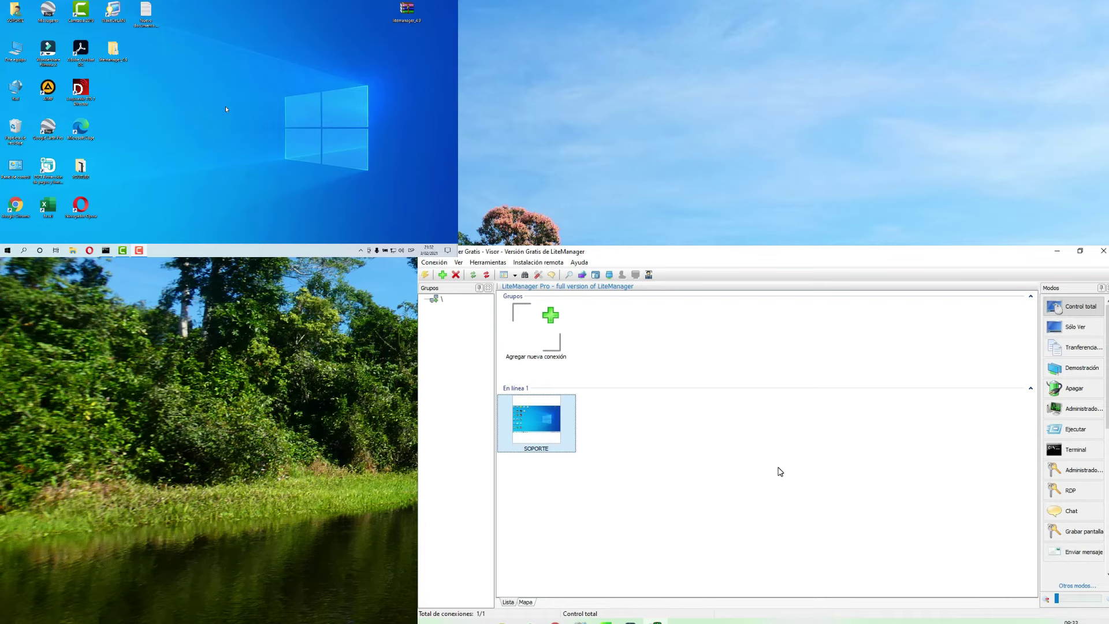
- Unlock SOPORTE and return to the connection list with SOPORTE selected
mouse_move(564, 404)
right_click(548, 422)
left_click(578, 468)
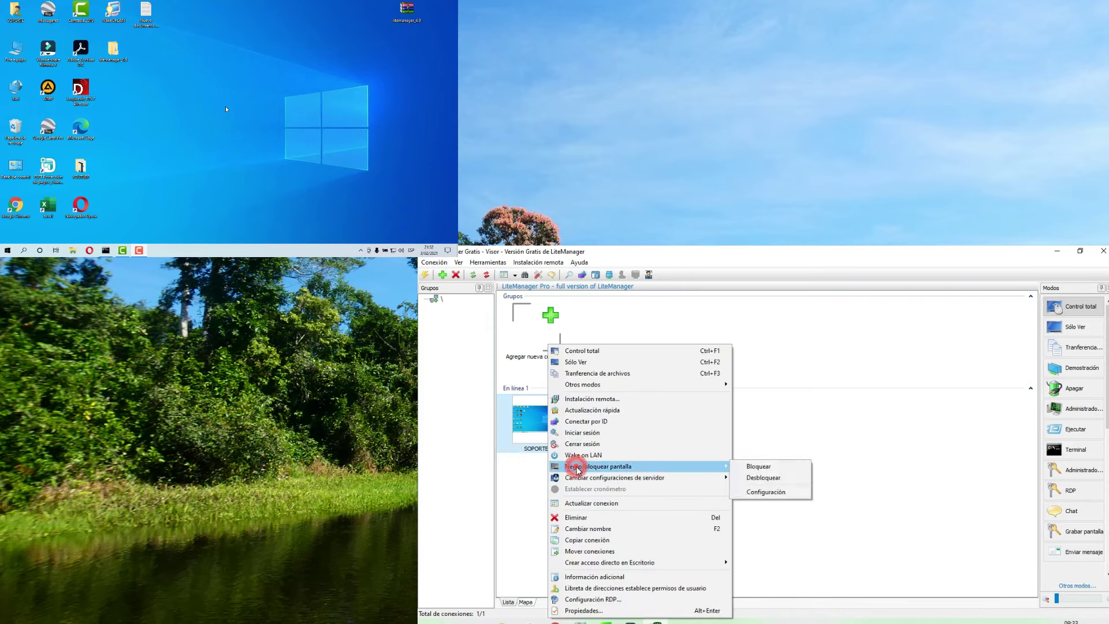
left_click(765, 477)
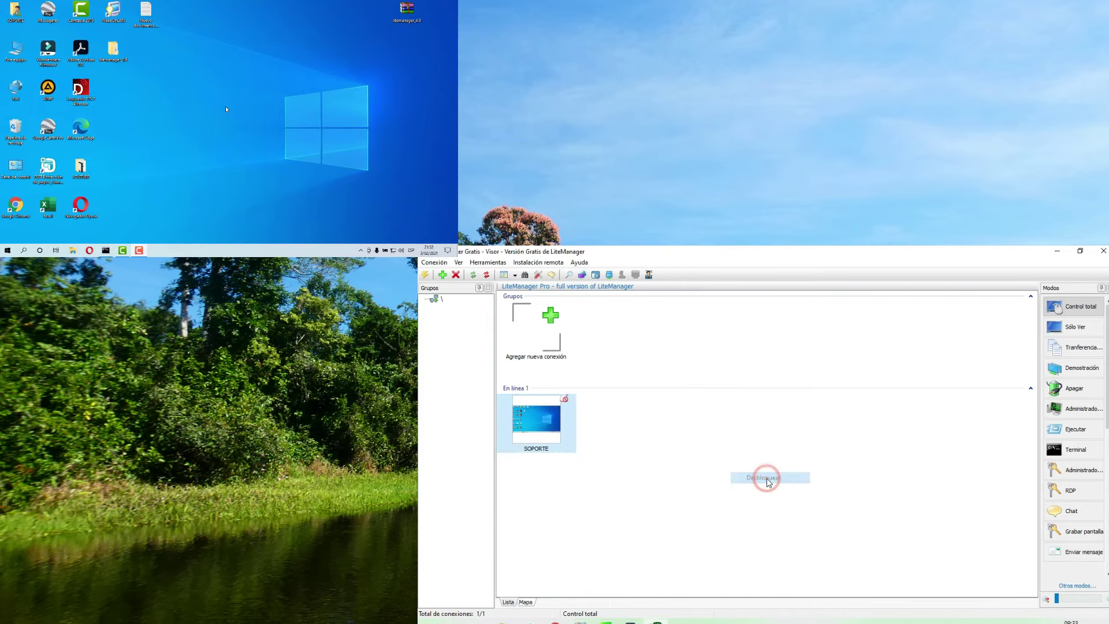
right_click(549, 416)
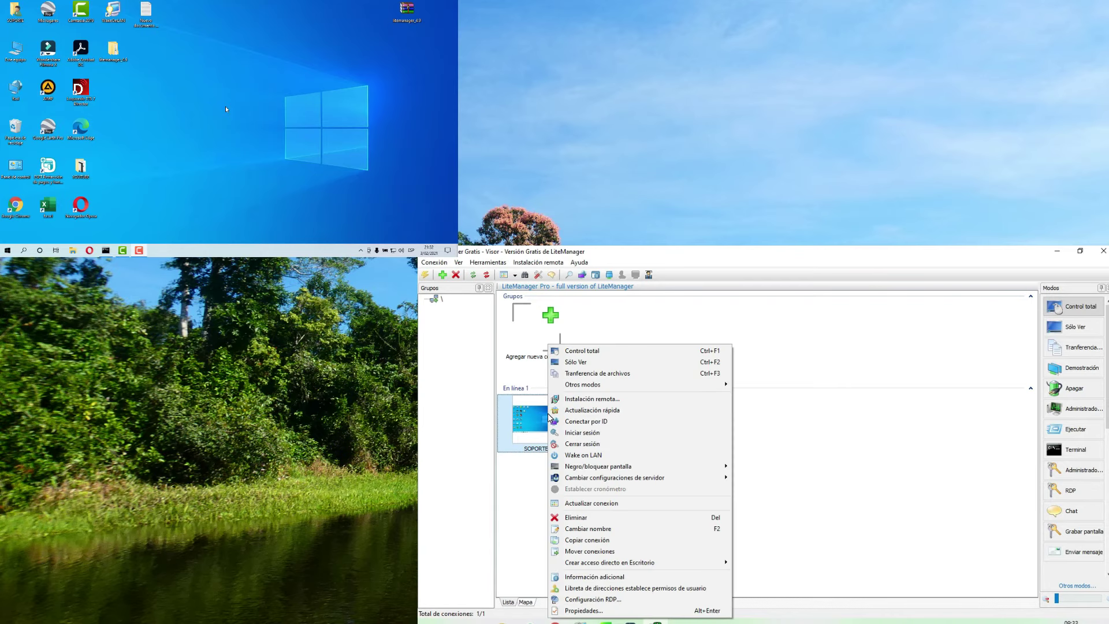
left_click(795, 457)
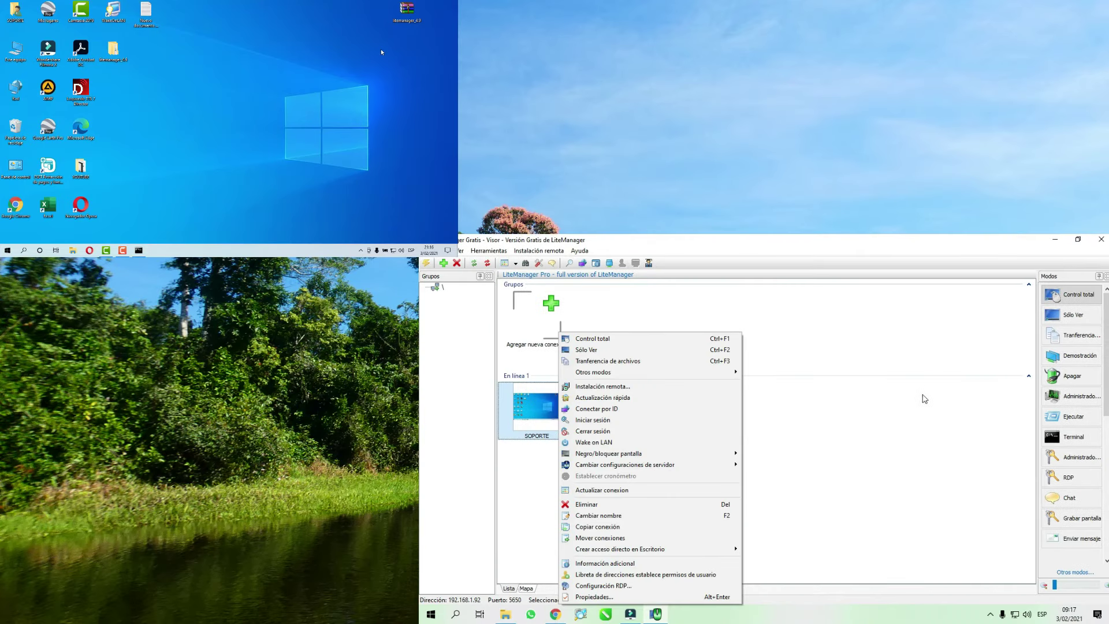
left_click(899, 411)
left_click(545, 408)
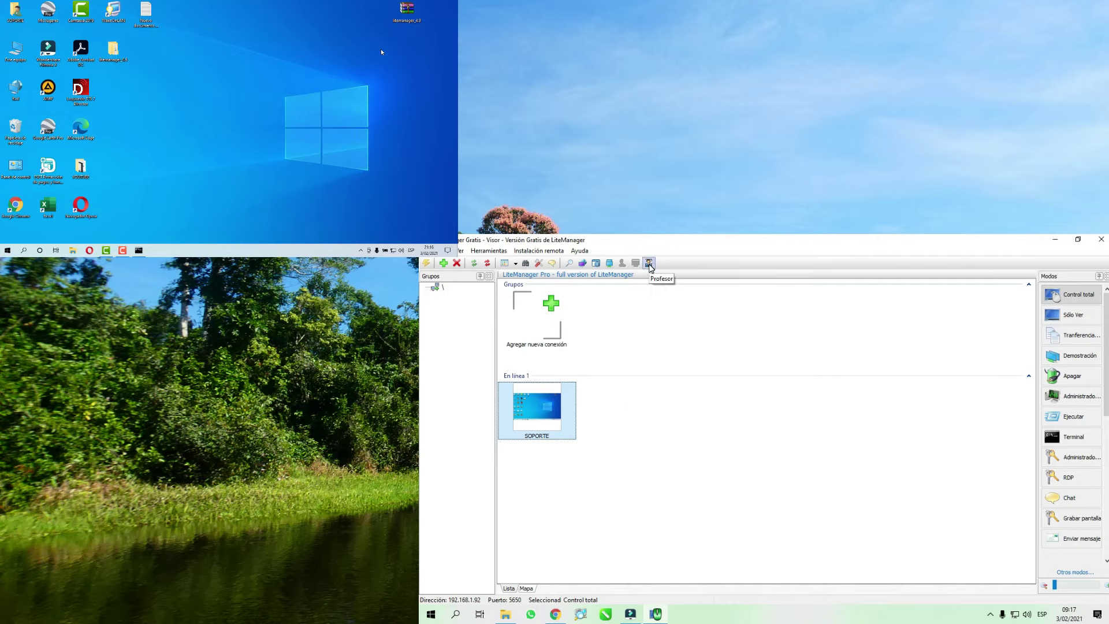
- Open the Profesor window with SOPORTE checked and start Distribución de archivo
left_click(648, 264)
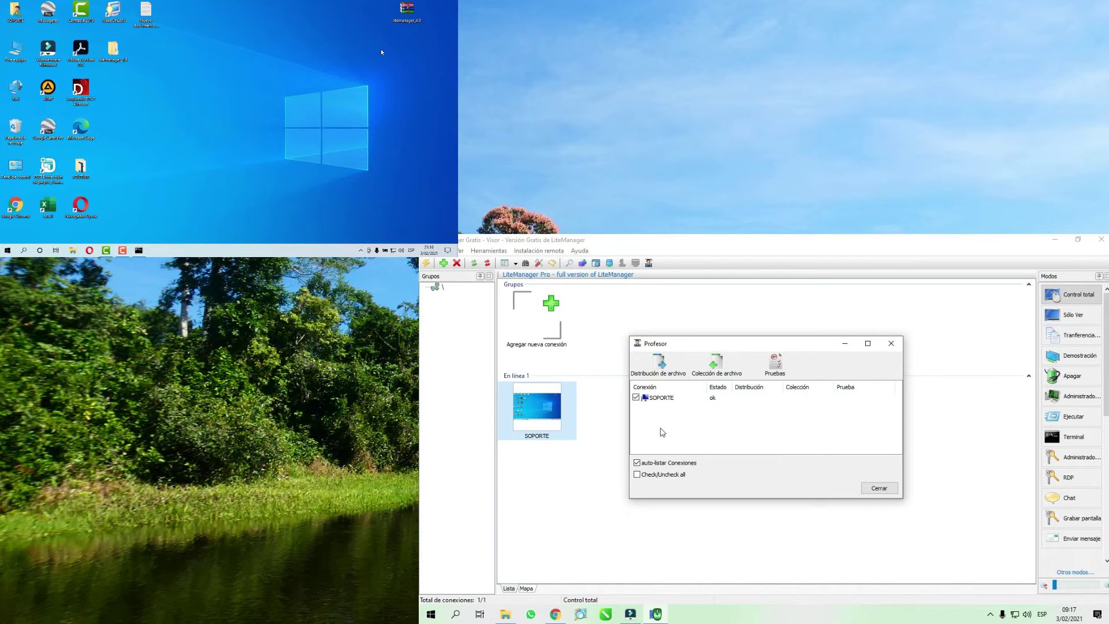
left_click(636, 398)
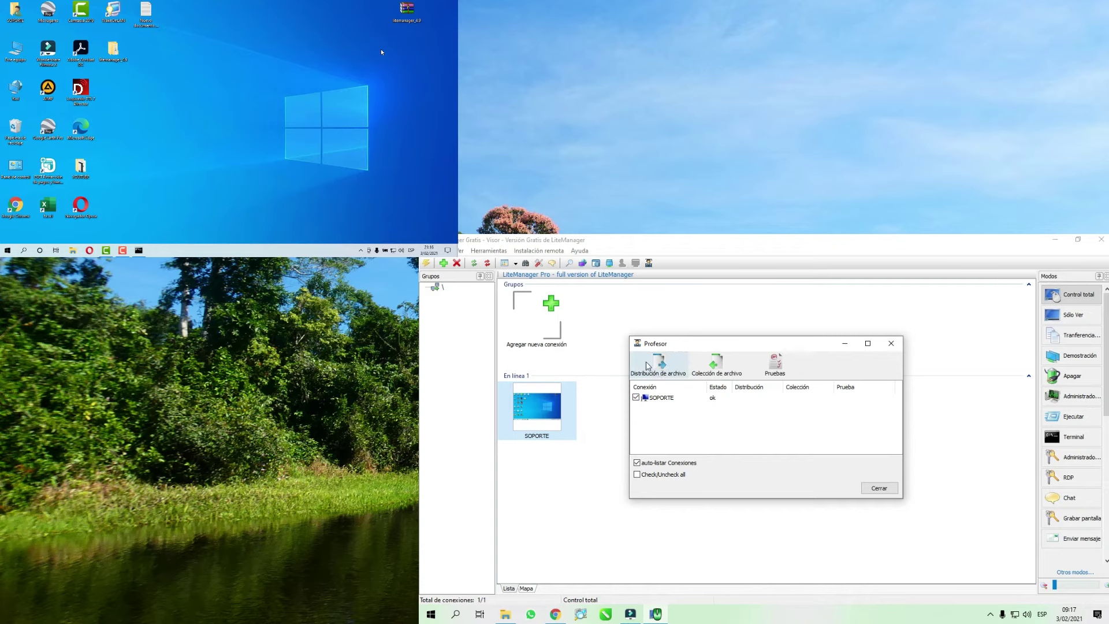
left_click(660, 364)
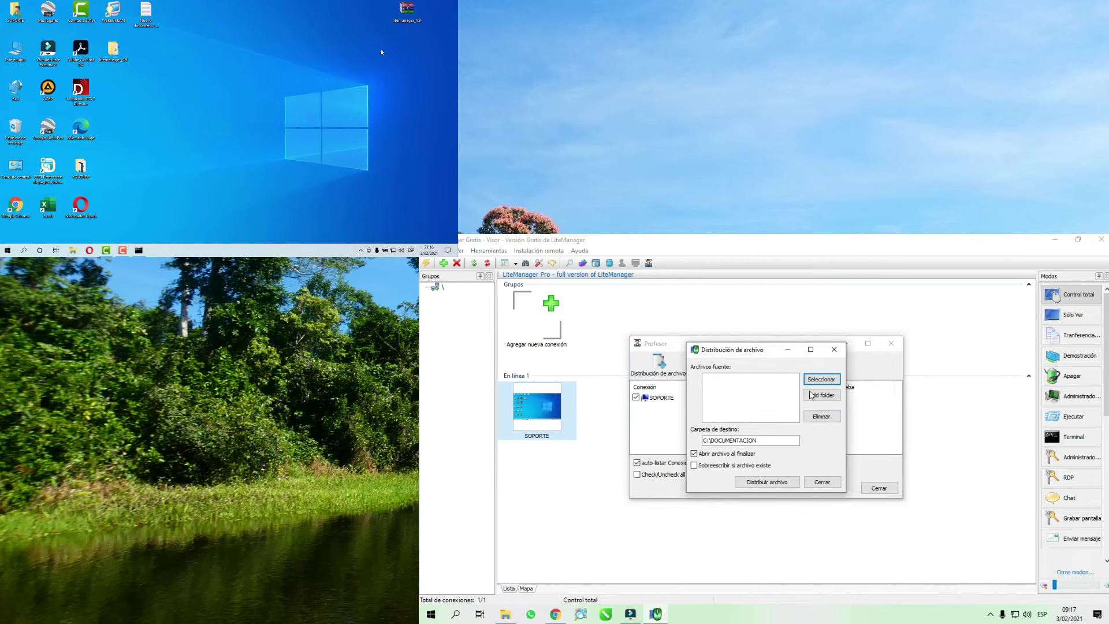
- Choose the photo IMG_3711.JPG as the source file
left_click(818, 382)
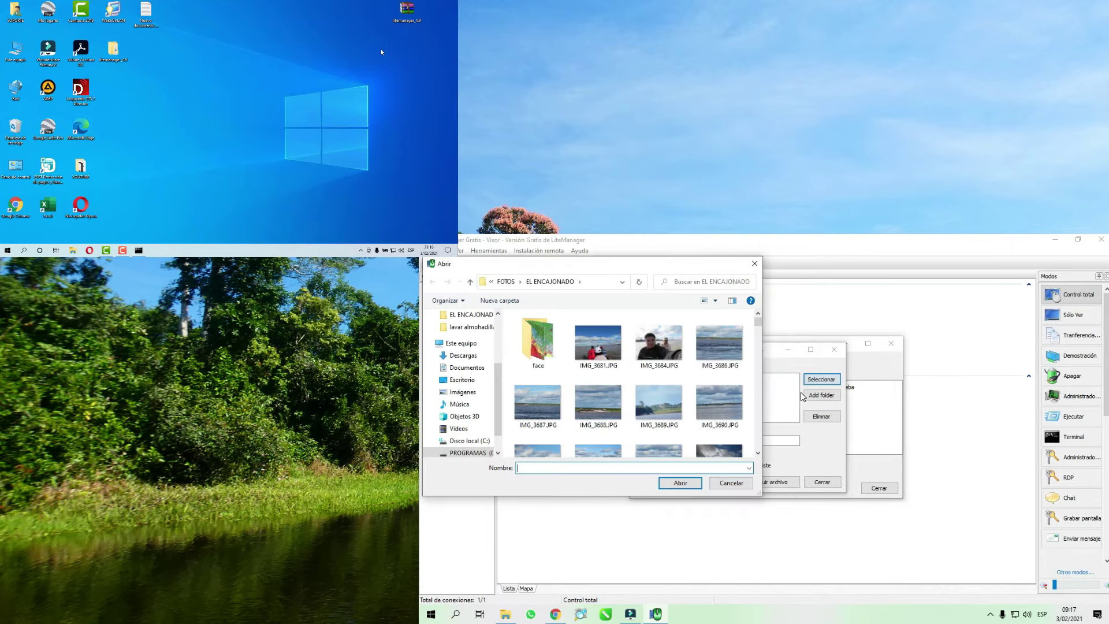
scroll(751, 346, "down", 4)
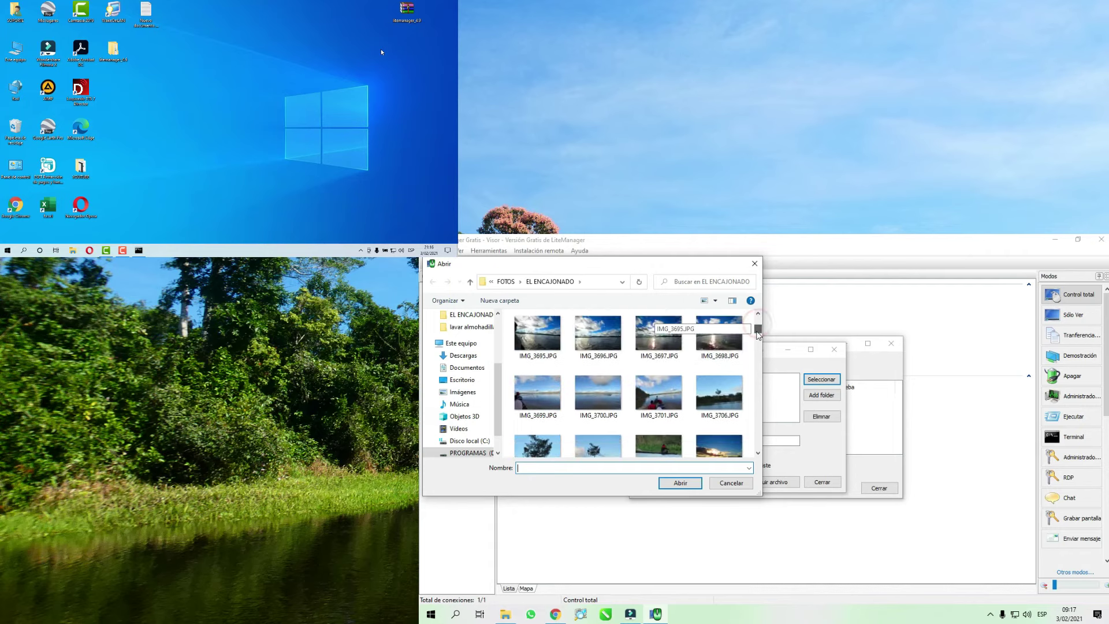
left_click(719, 411)
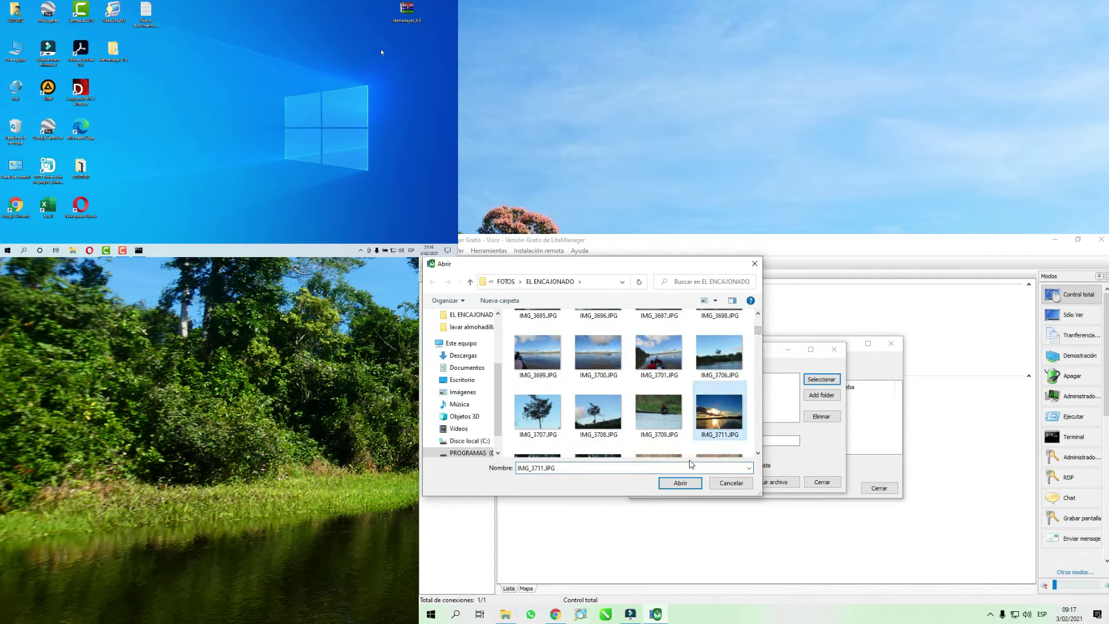
left_click(686, 489)
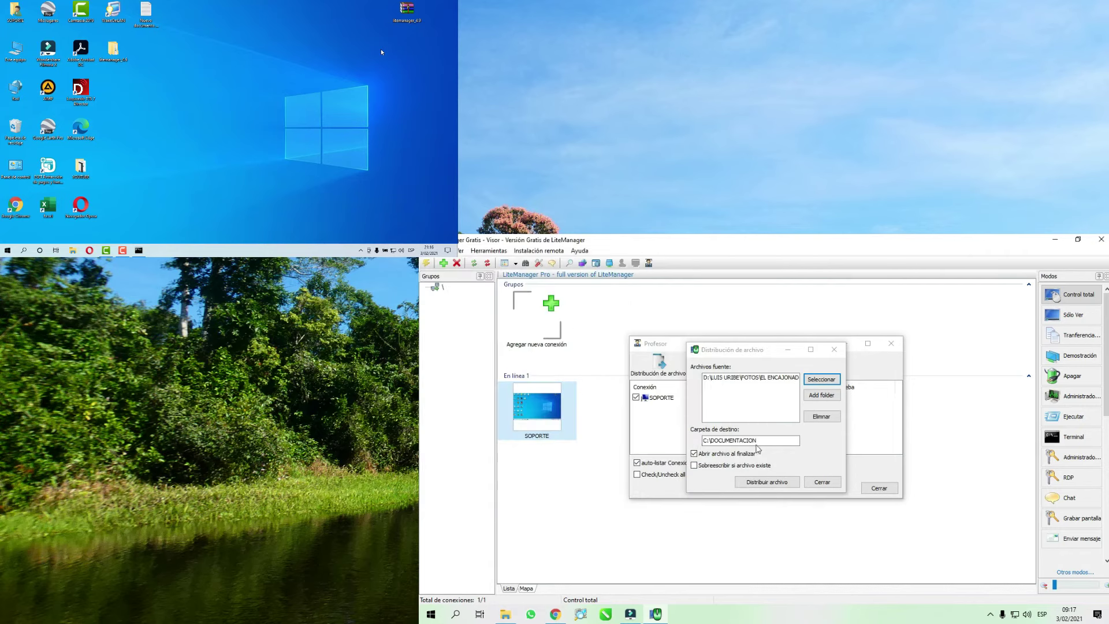
- Set the destination folder to C:\ARCHIVOS IMPORTANTES and distribute the photo
double_click(762, 440)
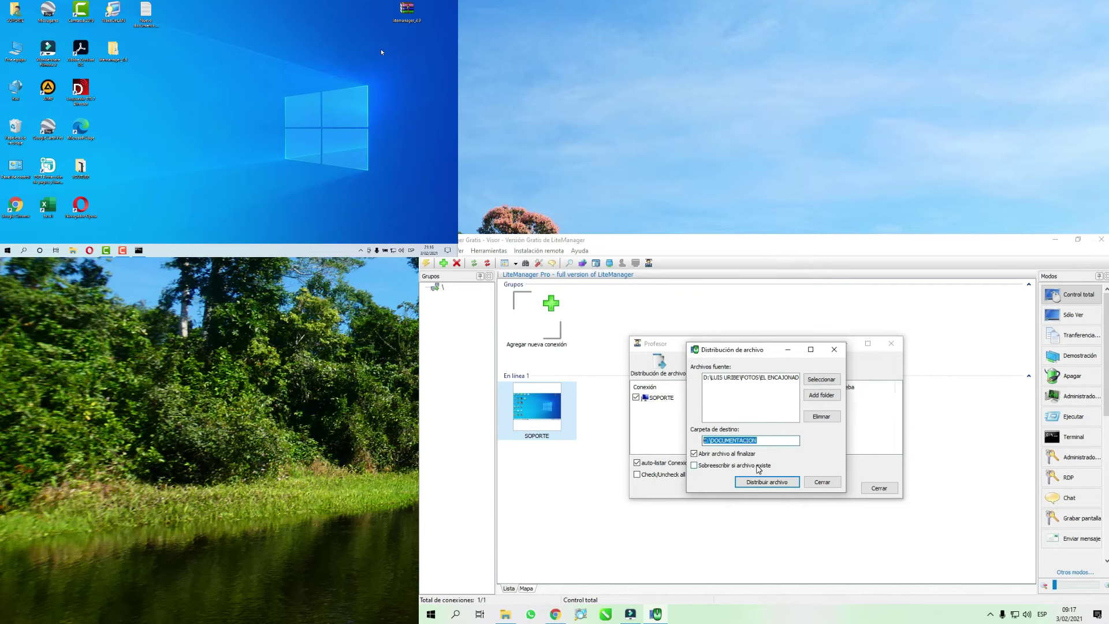
key("BackSpace")
type("C:\\ARCHIVOS IMPORTANTES")
left_click(766, 484)
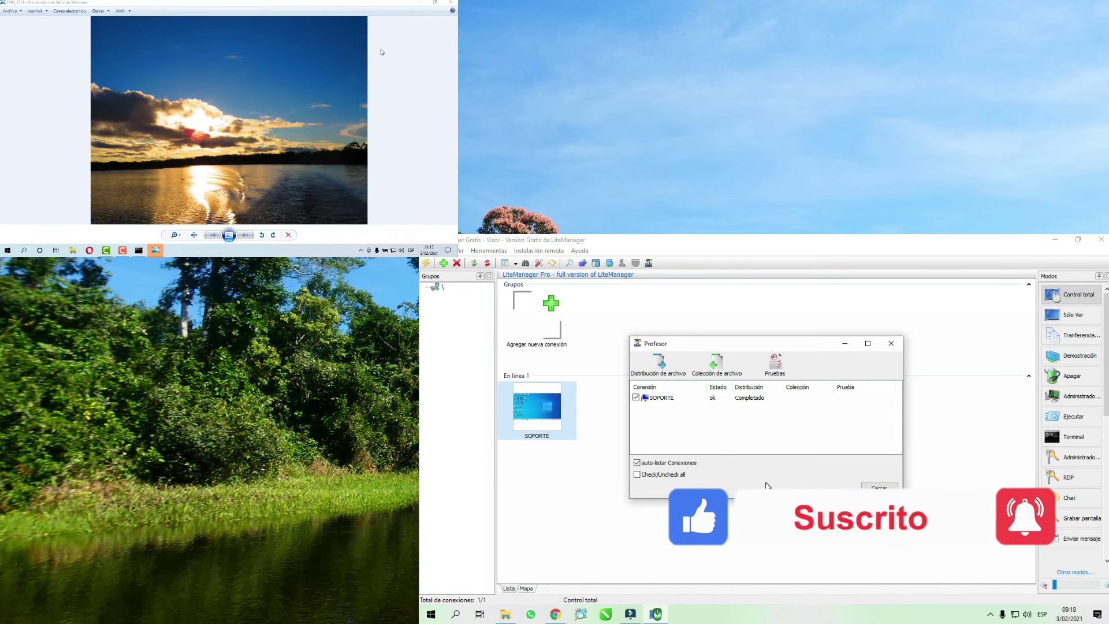
- Reopen file distribution and remove the previous photo from the source list
left_click(666, 367)
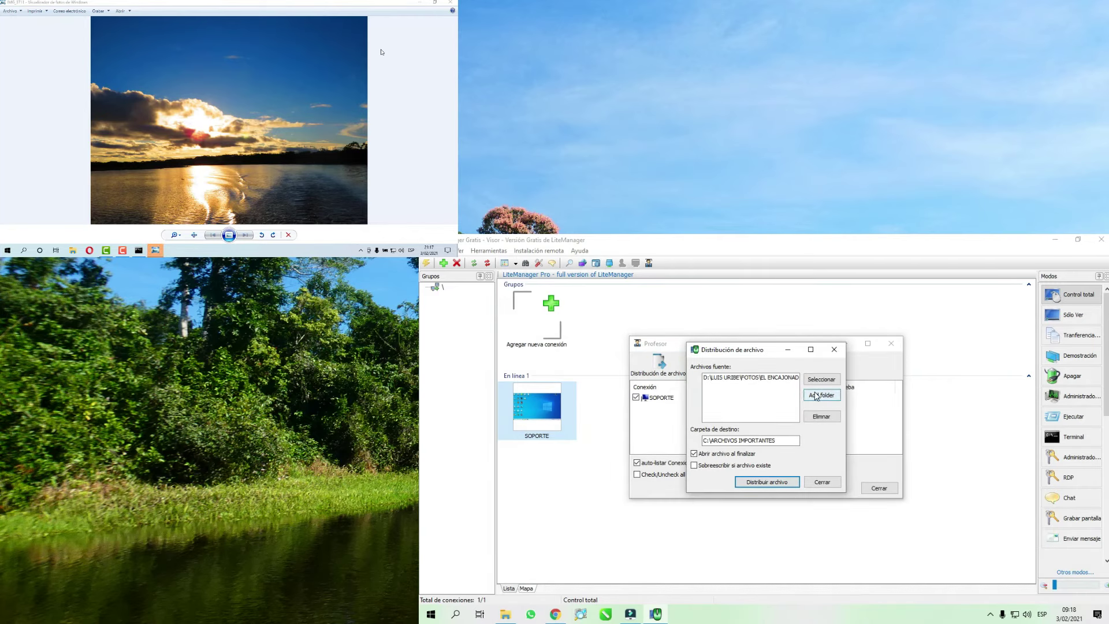
left_click(749, 378)
left_click(821, 416)
- Select MVI_3801.MP4 as the new source file after checking its properties
left_click(828, 382)
left_click_drag(757, 331, 756, 452)
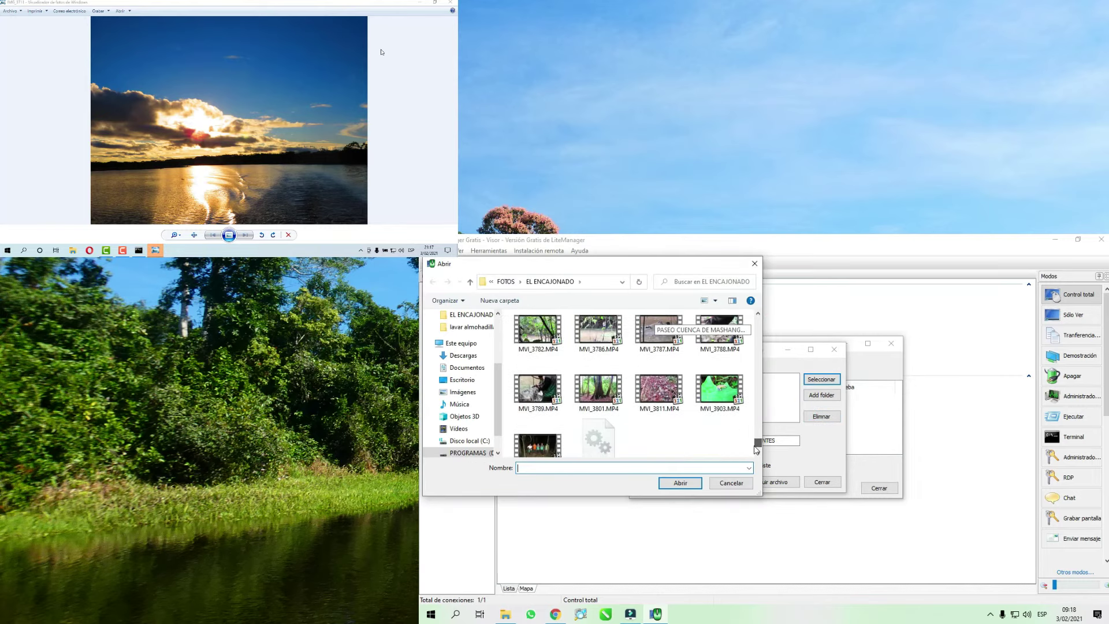
left_click(611, 393)
right_click(611, 388)
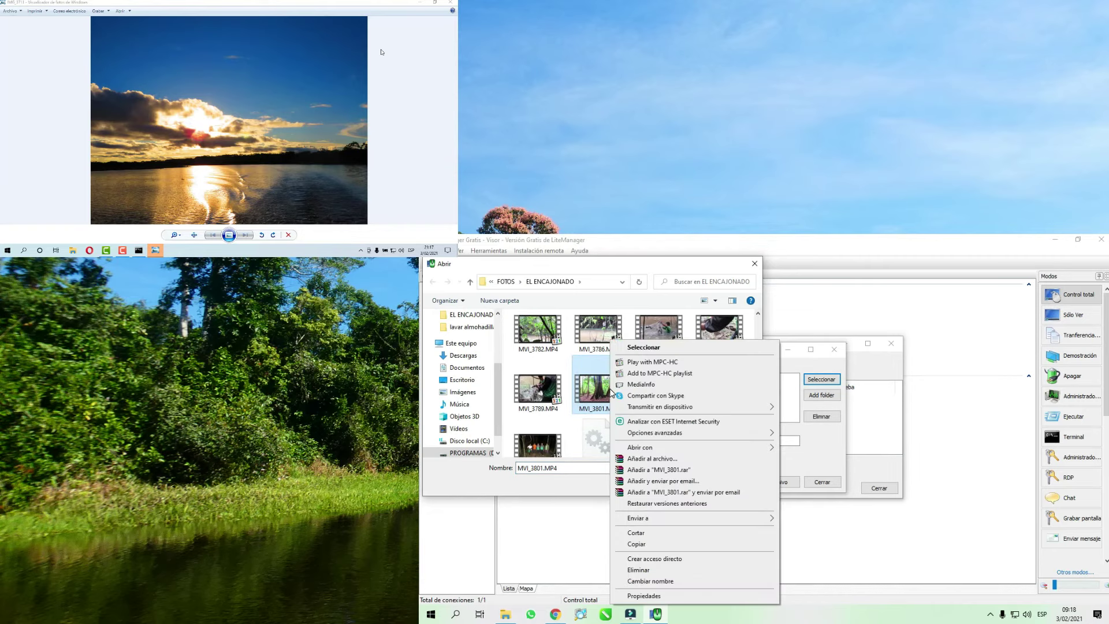
left_click(651, 601)
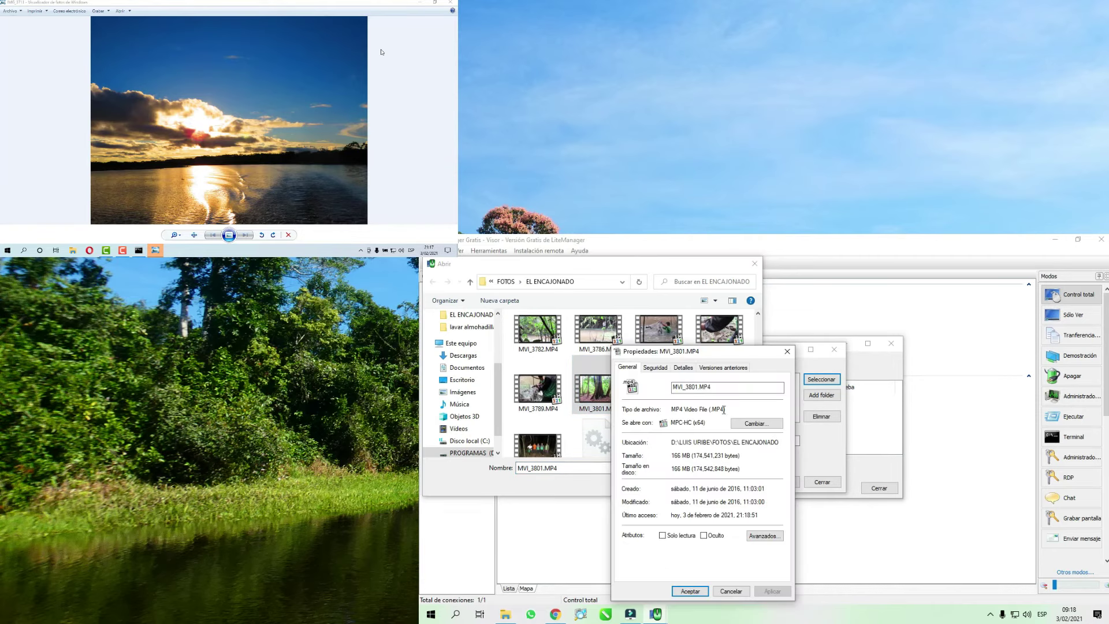
left_click(787, 351)
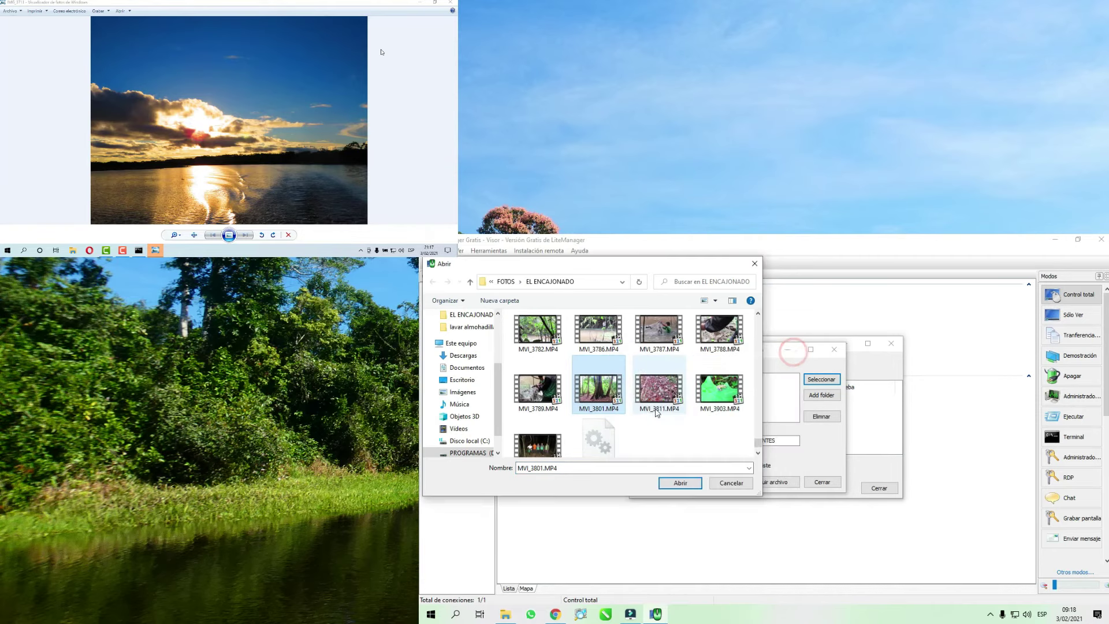
left_click(680, 483)
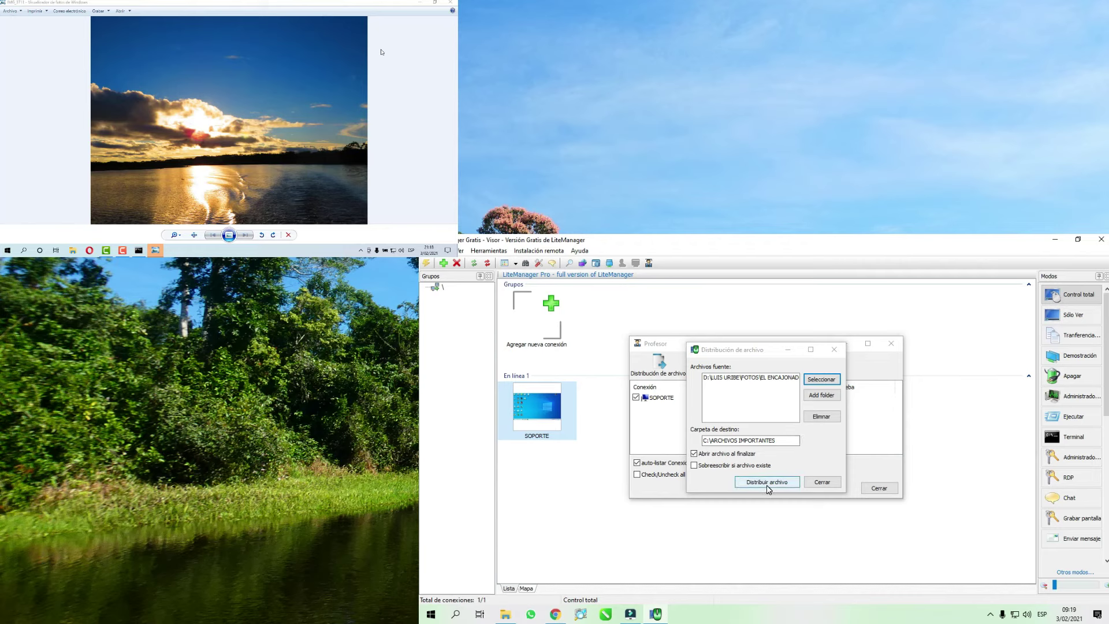
- Distribute MVI_3801.MP4 to SOPORTE's C:\ARCHIVOS IMPORTANTES and wait until it shows Completado
left_click(768, 482)
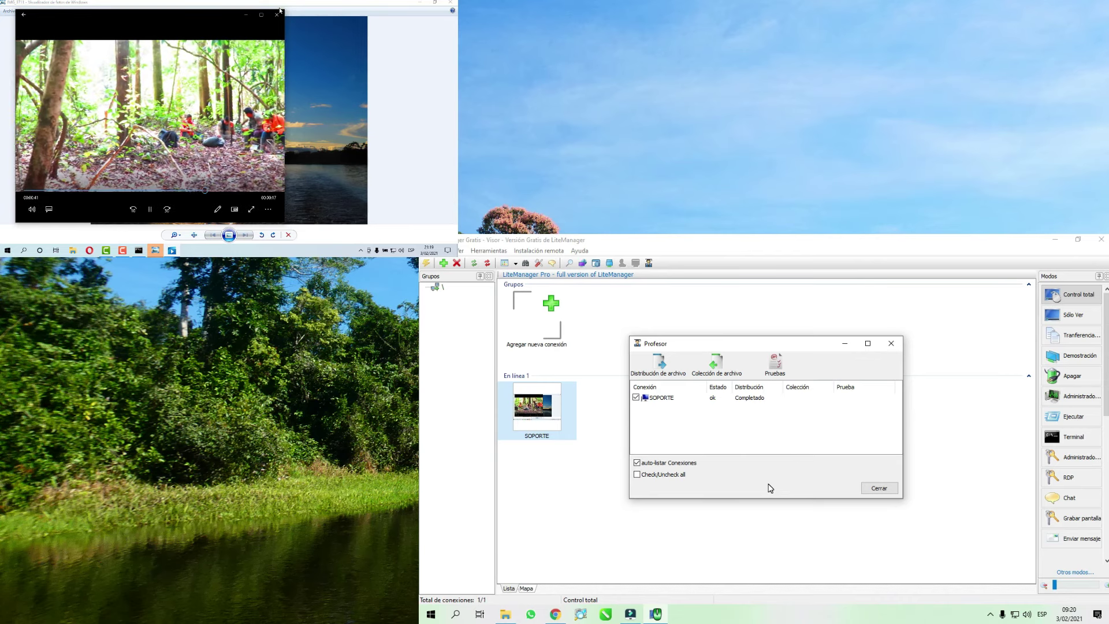
- Reopen file distribution and remove the old video from the source list
left_click(659, 362)
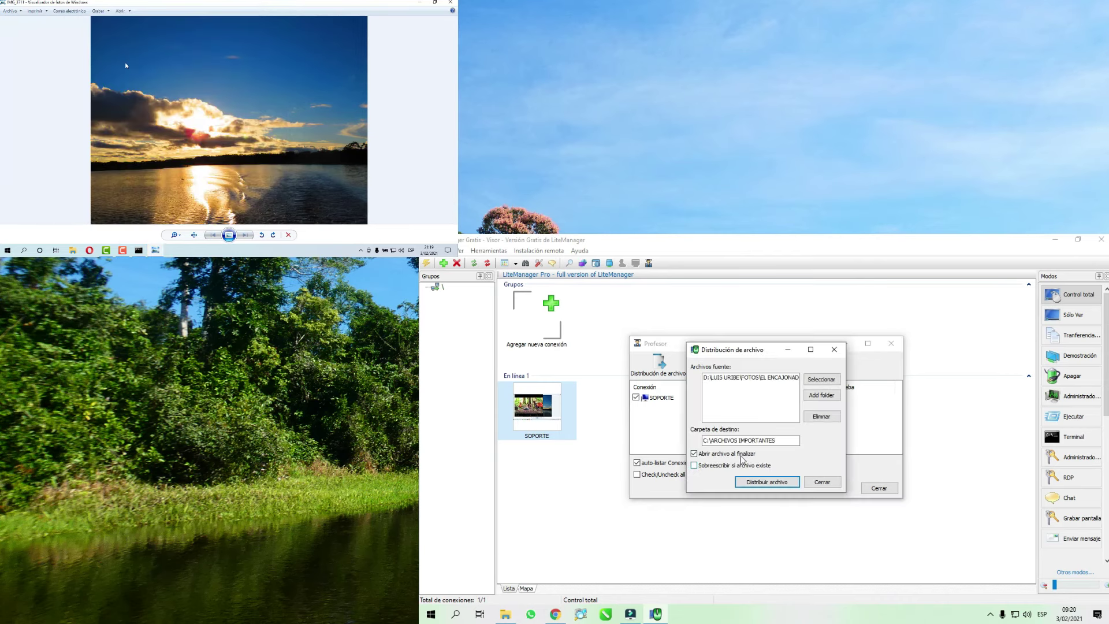
left_click(820, 482)
left_click(656, 363)
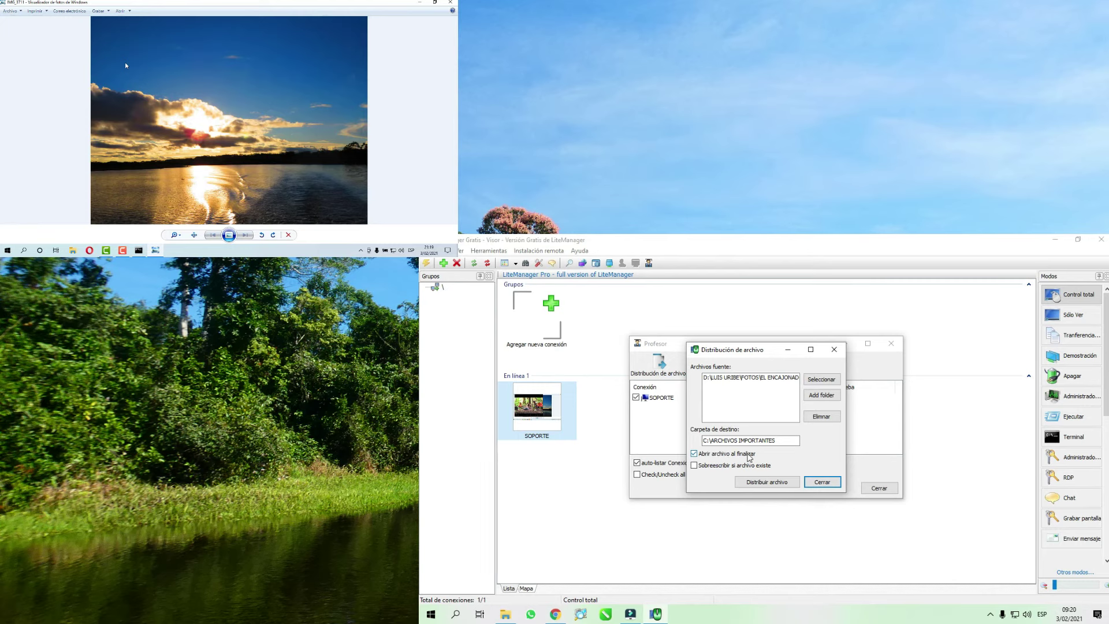
left_click(785, 379)
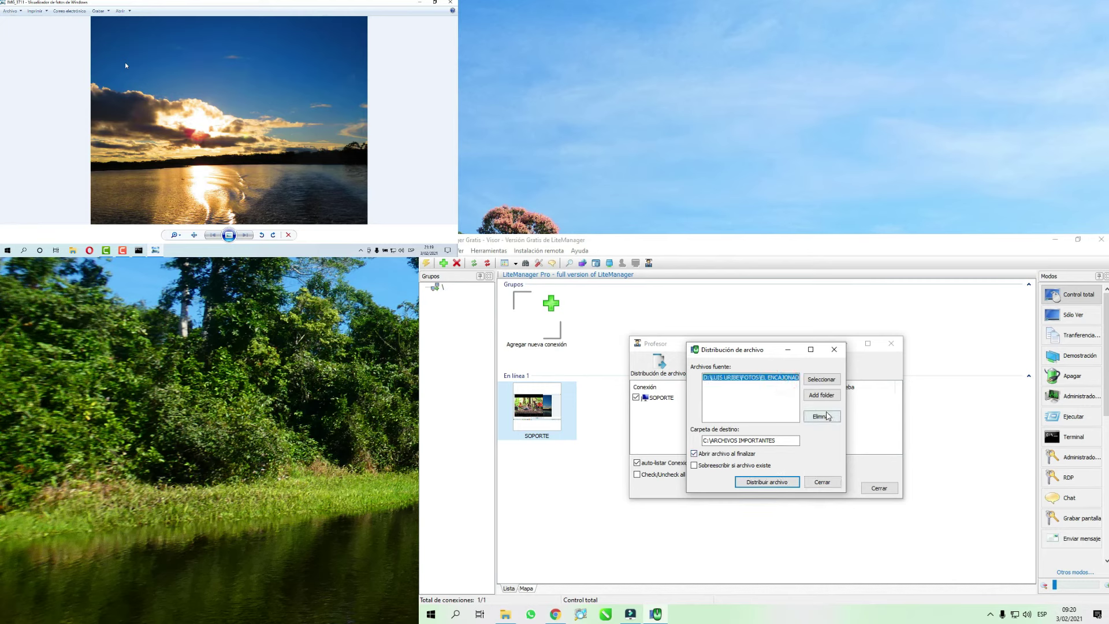
left_click(825, 417)
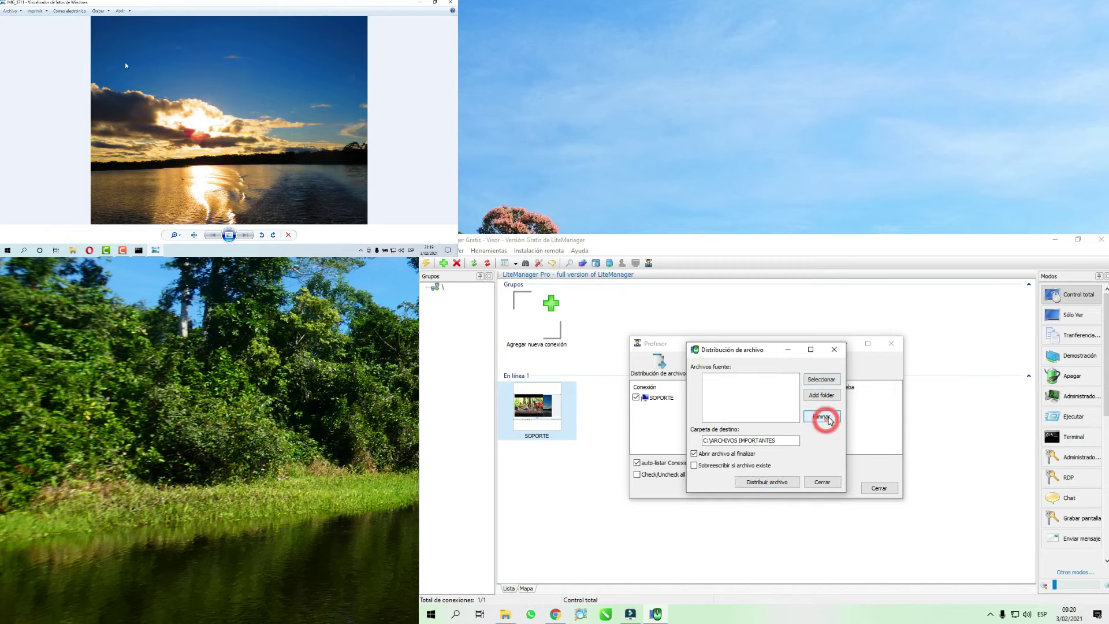
- Browse to PROGRAMAS (D:) > DOCUMENTOS and choose AGENDA TELEFONICA.docx as the source
left_click(822, 379)
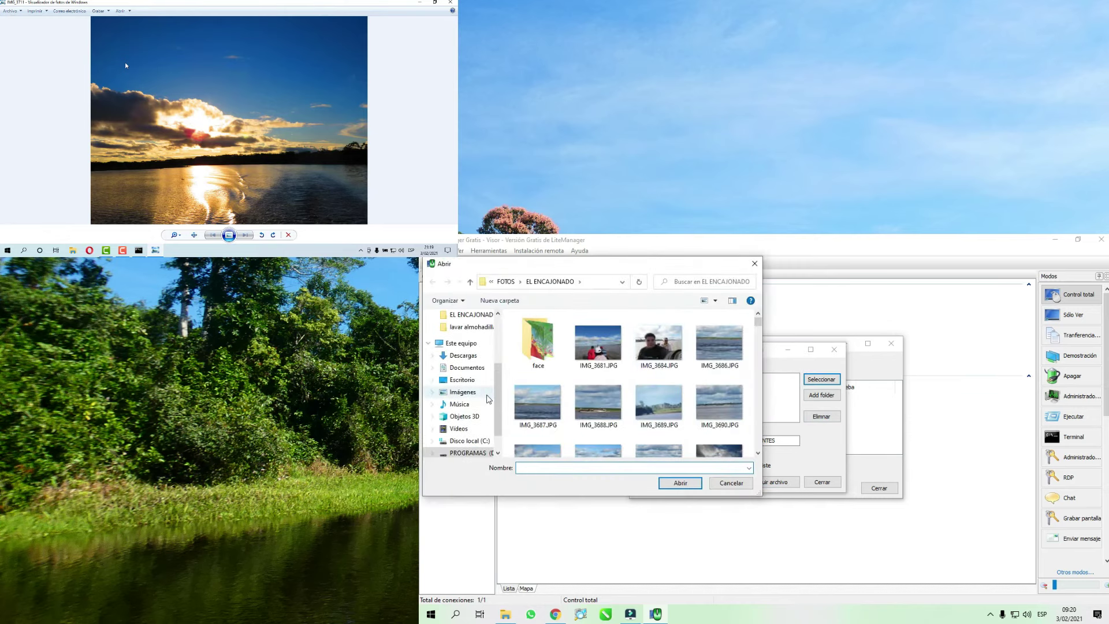
left_click(495, 391)
left_click(475, 430)
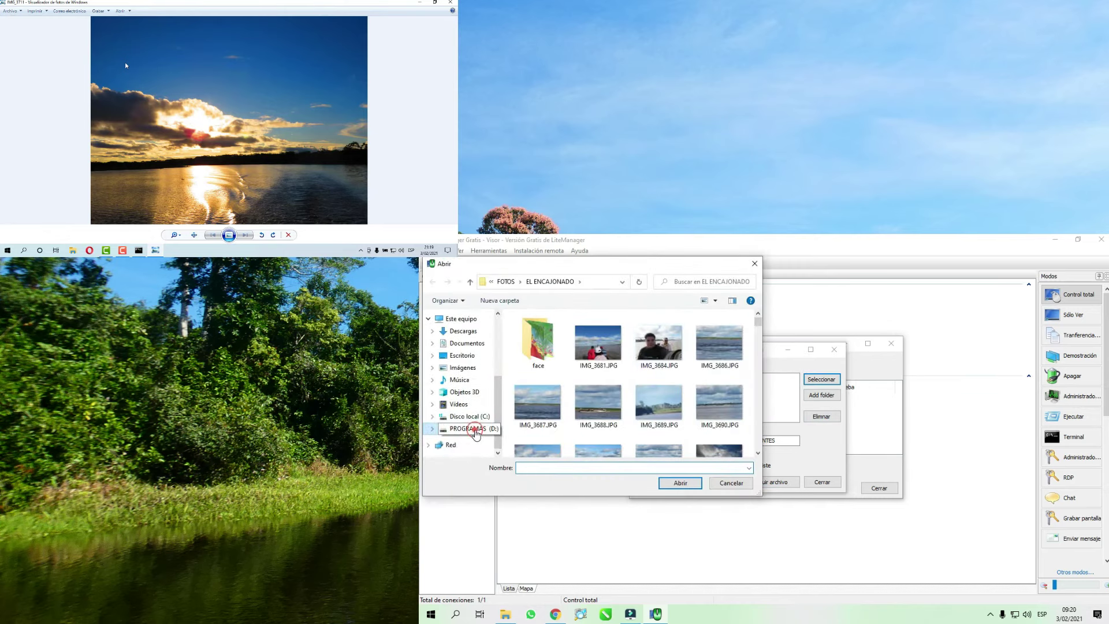
double_click(563, 364)
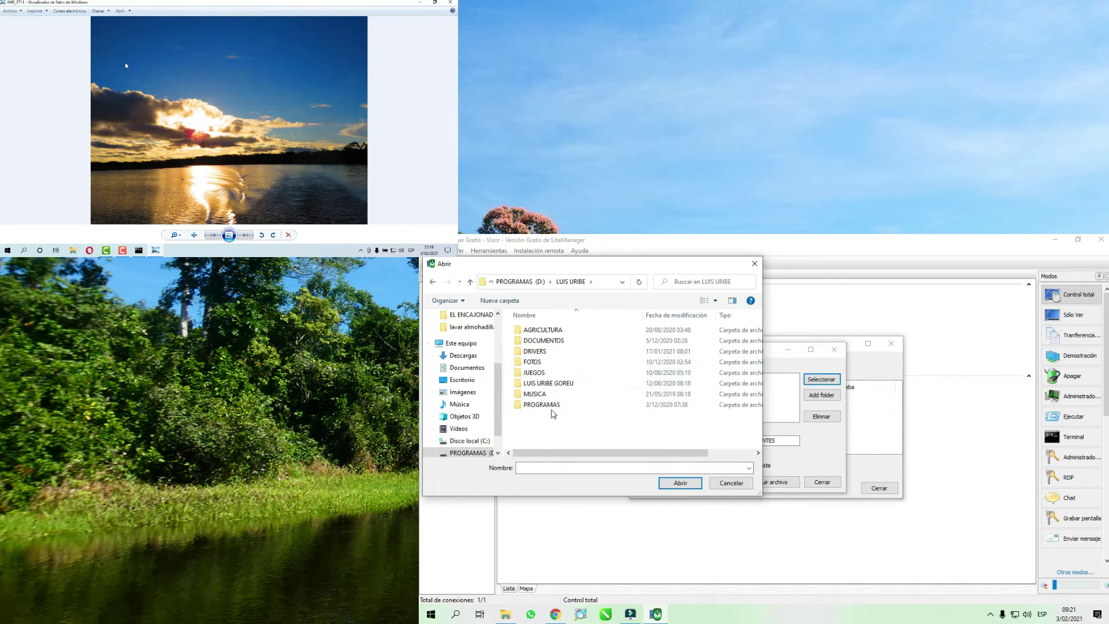
double_click(540, 340)
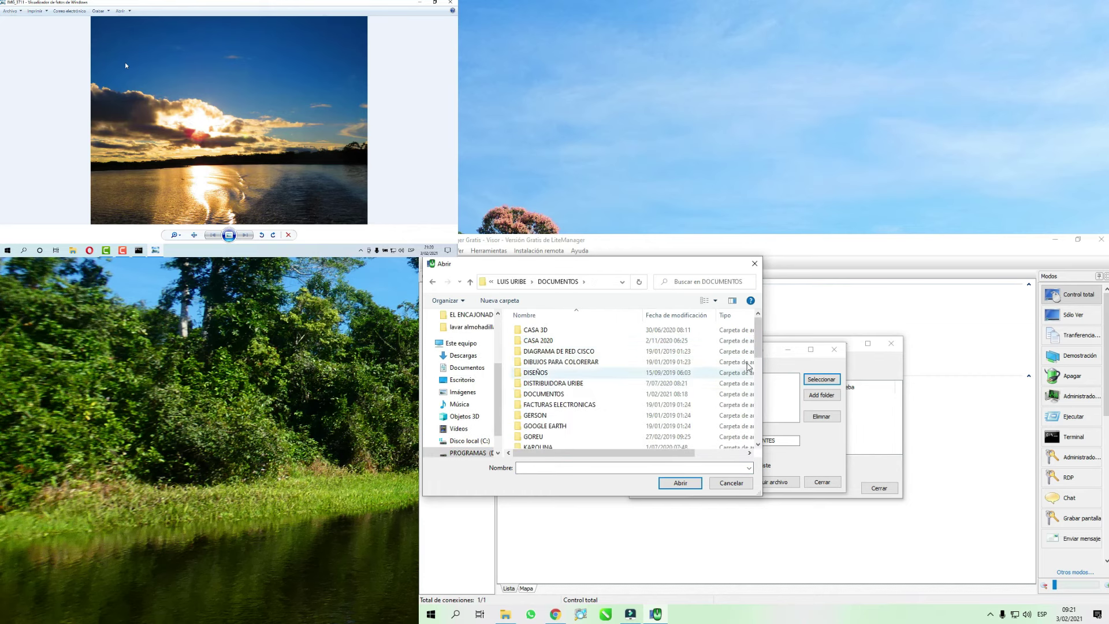
left_click_drag(758, 341, 758, 421)
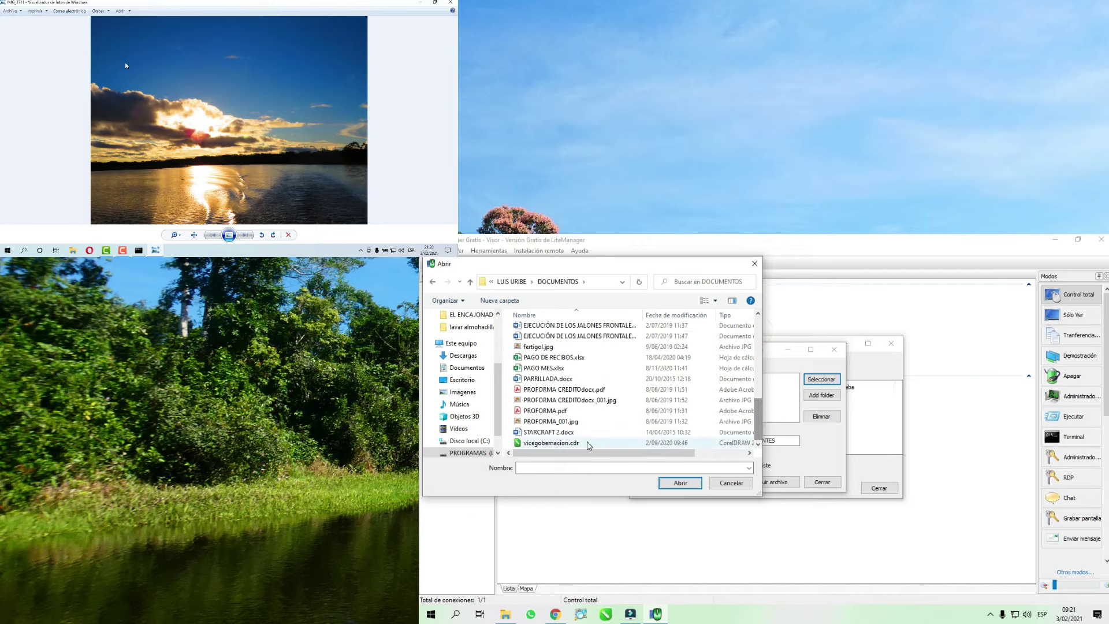
left_click_drag(758, 411, 739, 357)
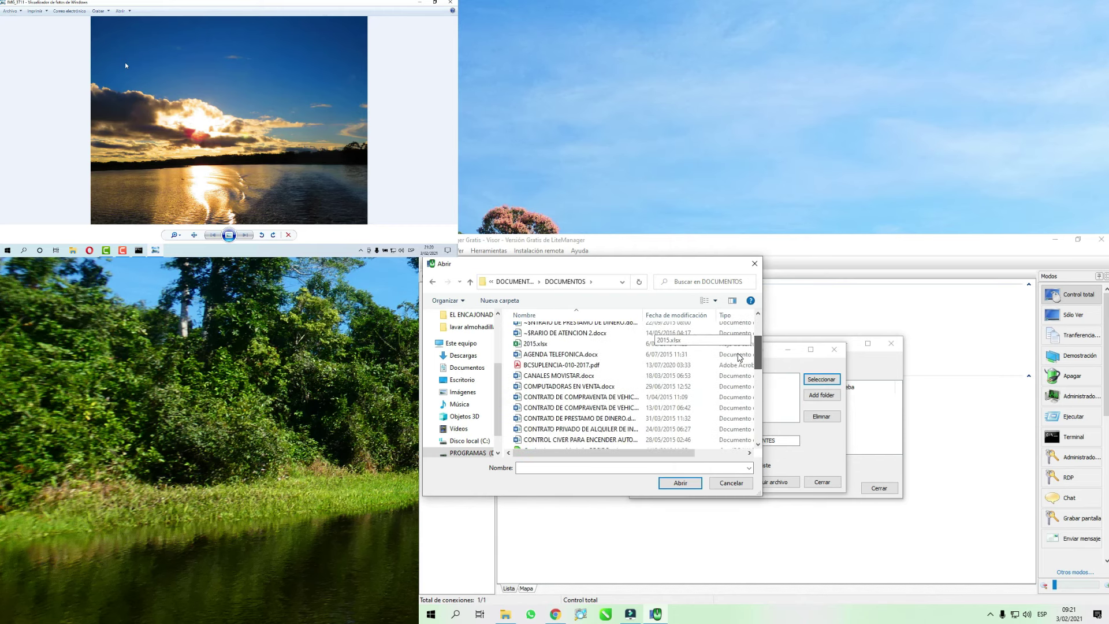
left_click(578, 354)
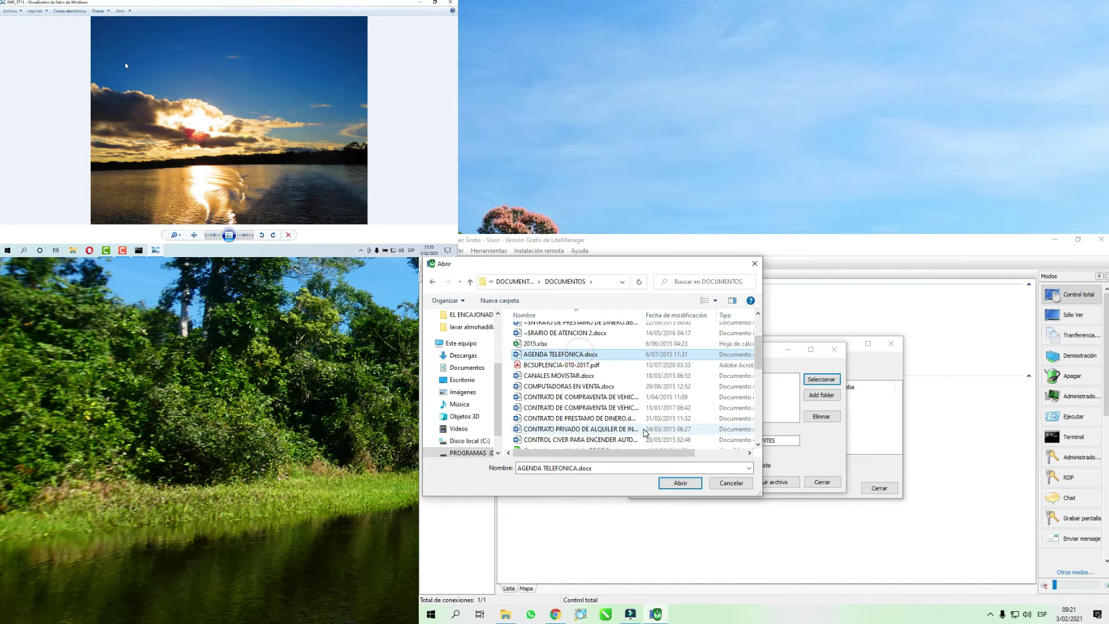
left_click(679, 482)
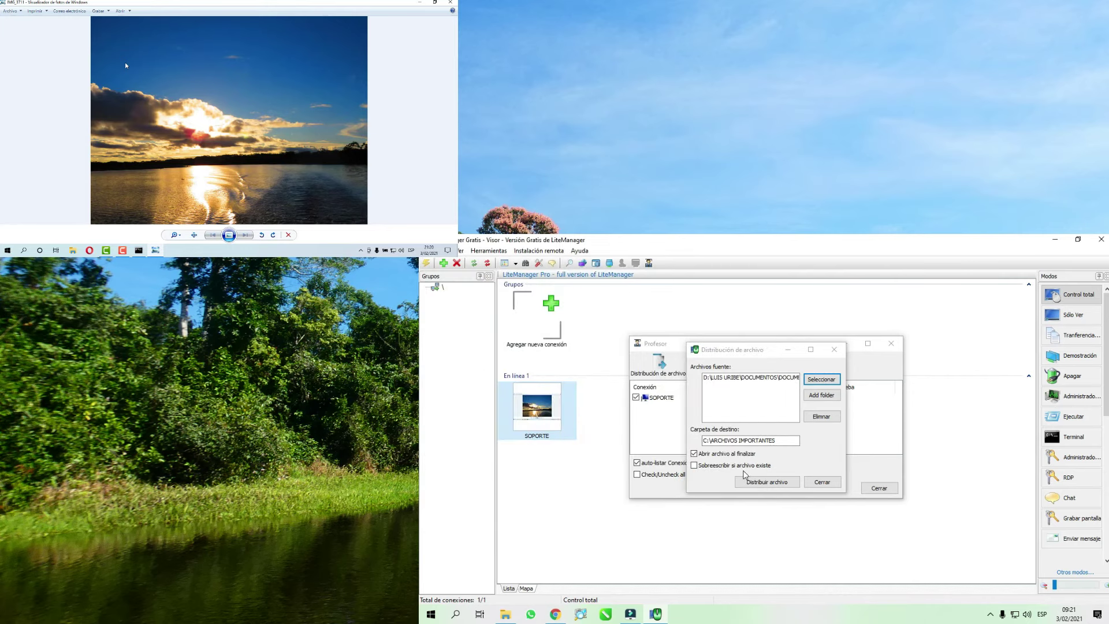
- Send AGENDA TELEFONICA.docx to SOPORTE and close the finished upload window
left_click(766, 482)
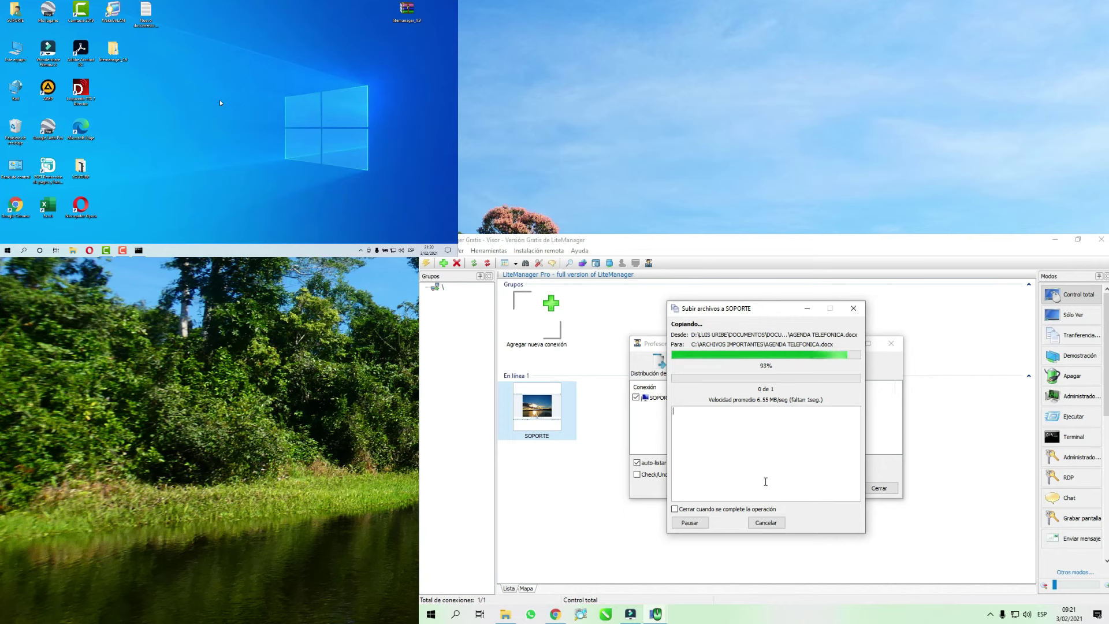
key("Escape")
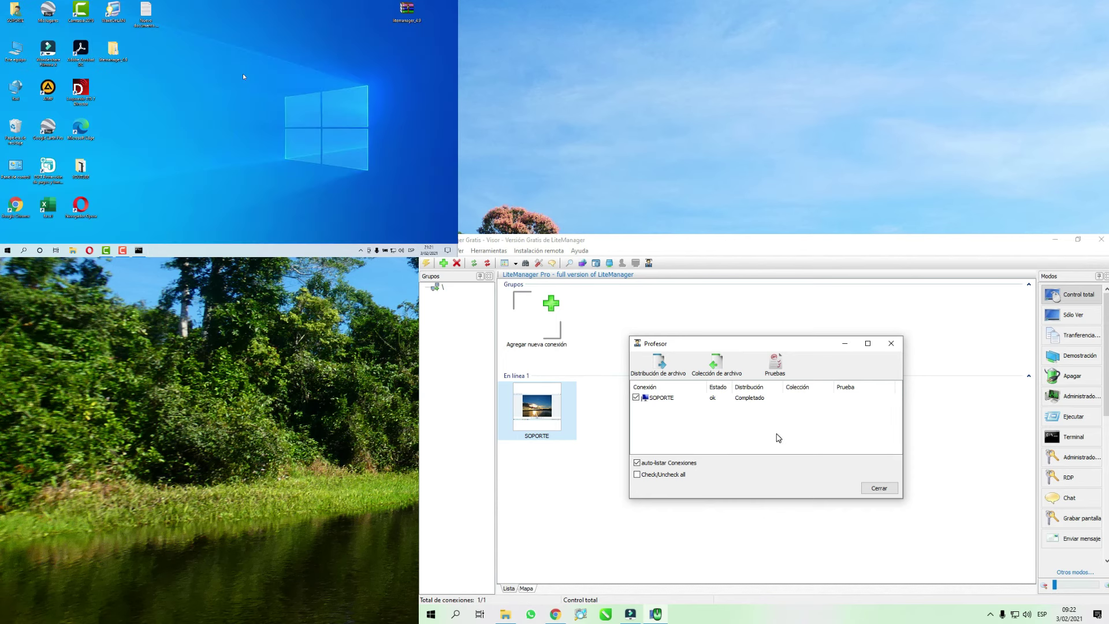
- Open the Pruebas test editor and begin a new question
left_click(778, 364)
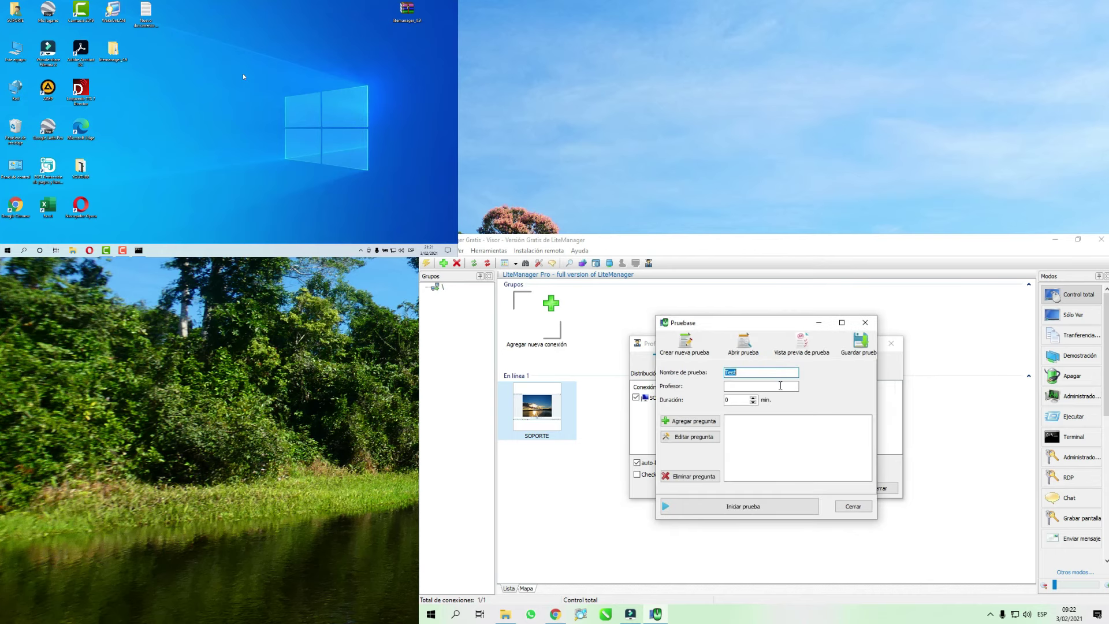
left_click(751, 374)
left_click(693, 420)
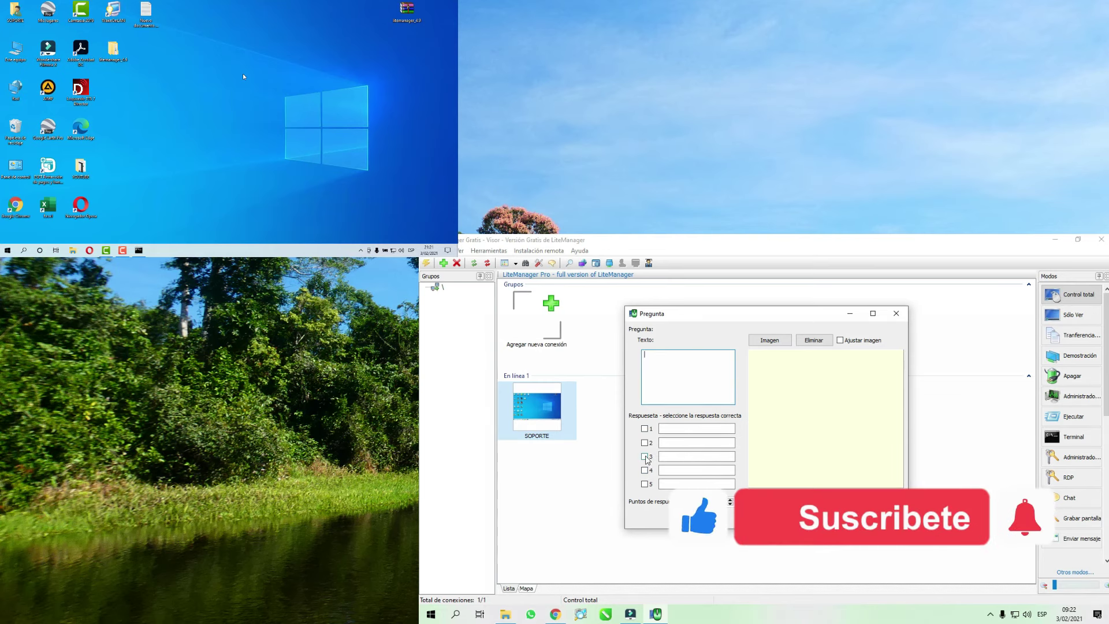
left_click(644, 456)
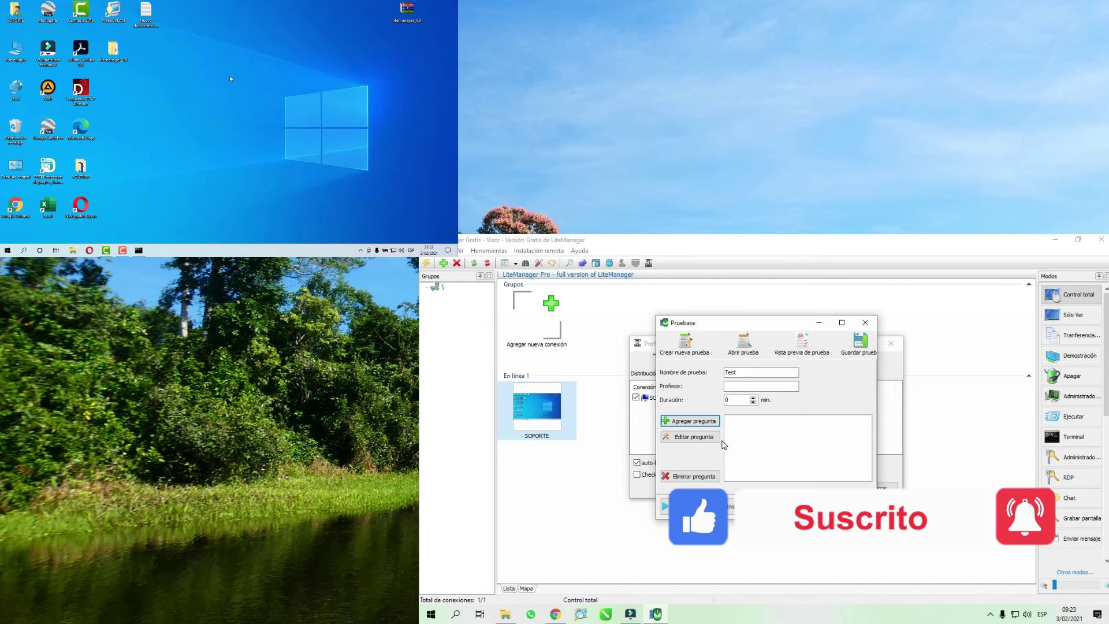
left_click(737, 385)
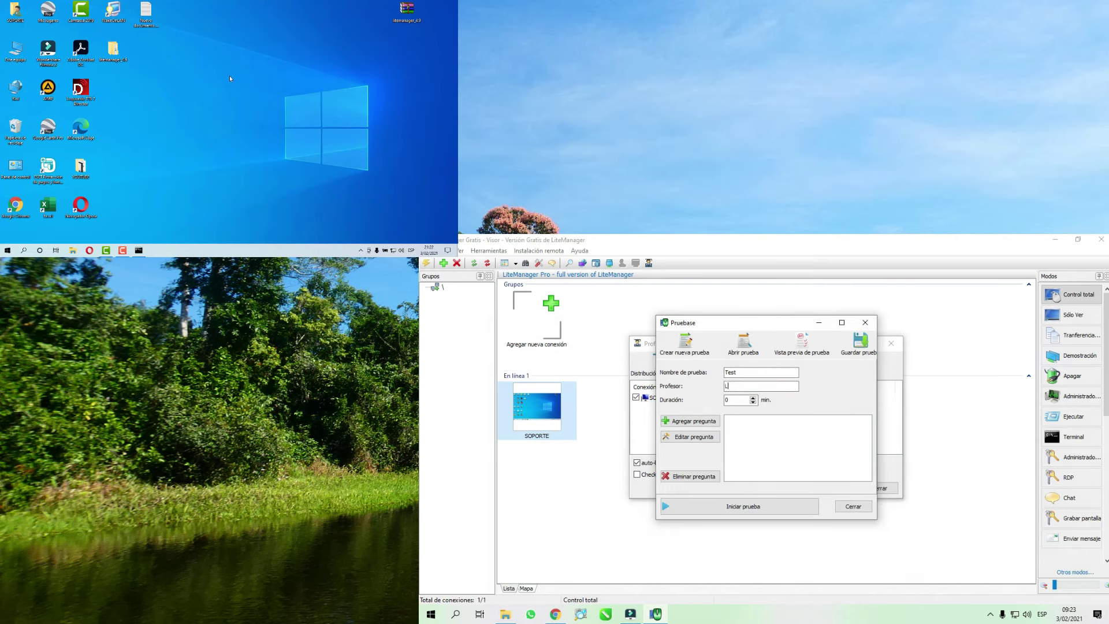
- Rename the test from Test to MS WORD
double_click(739, 372)
key("BackSpace")
type("INFORM")
key("BackSpace")
key("BackSpace")
key("BackSpace")
key("BackSpace")
key("BackSpace")
type("MS WORD")
- Add a question with the text 'COMANDO PARA COPIAR WORD'
left_click(709, 419)
left_click(676, 367)
type("COMANDOAS")
key("BackSpace")
key("BackSpace")
type("S PARA")
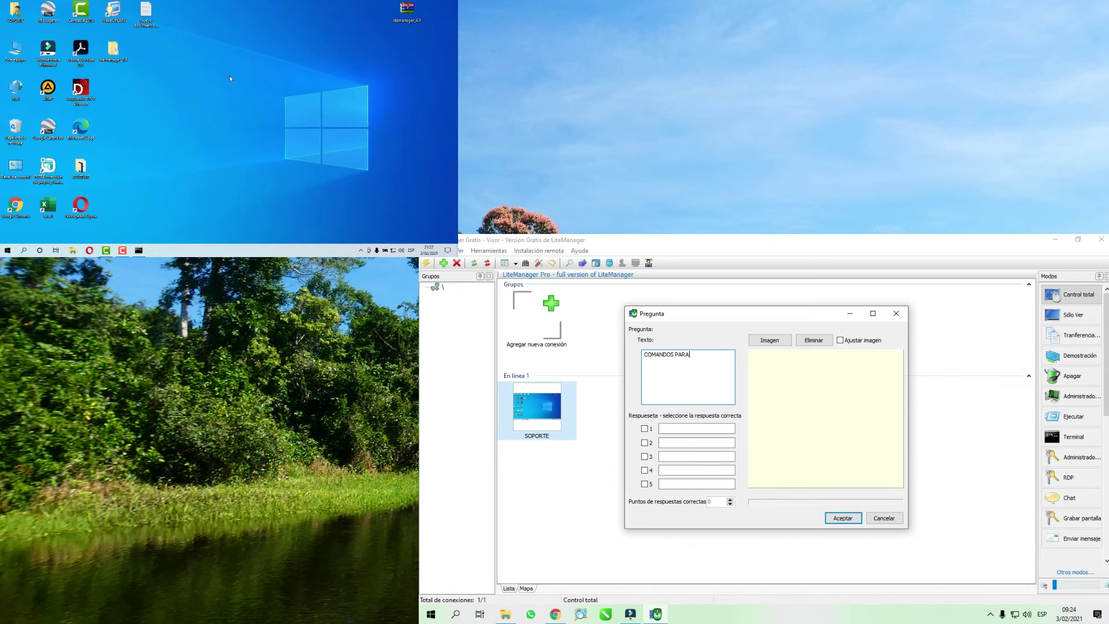
type(" COPIAR WOR")
left_click(672, 355)
key("BackSpace")
- Enter answers CTRL+X, CTRL+C and CTRL+V, marking CTRL+C as correct
left_click(644, 428)
left_click(663, 427)
type("CTRL+X")
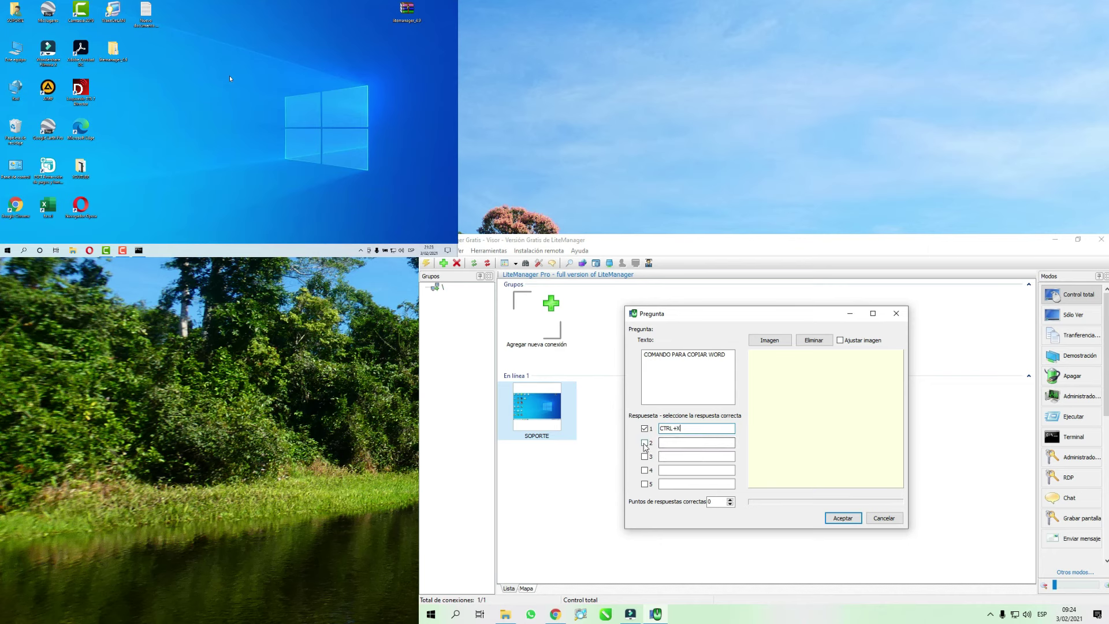
left_click(645, 430)
left_click(665, 441)
type("CTRL+C")
left_click(645, 457)
left_click(645, 456)
left_click(661, 456)
type("CTRL+V")
left_click(644, 442)
- Set the question's points to 2 and save it to the quiz
left_click(730, 500)
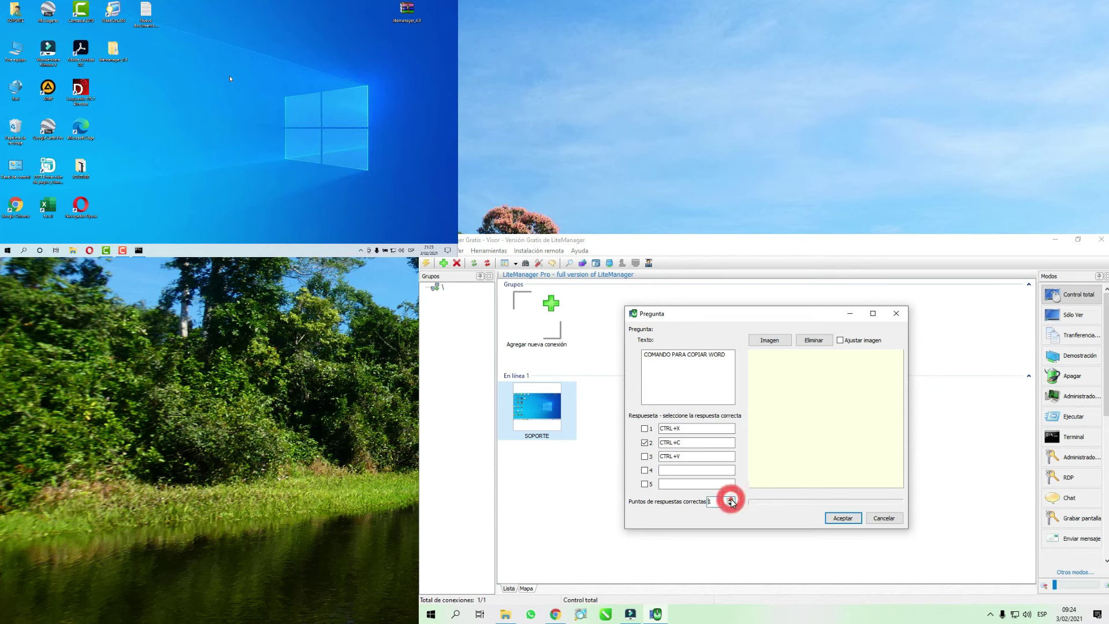
left_click(730, 500)
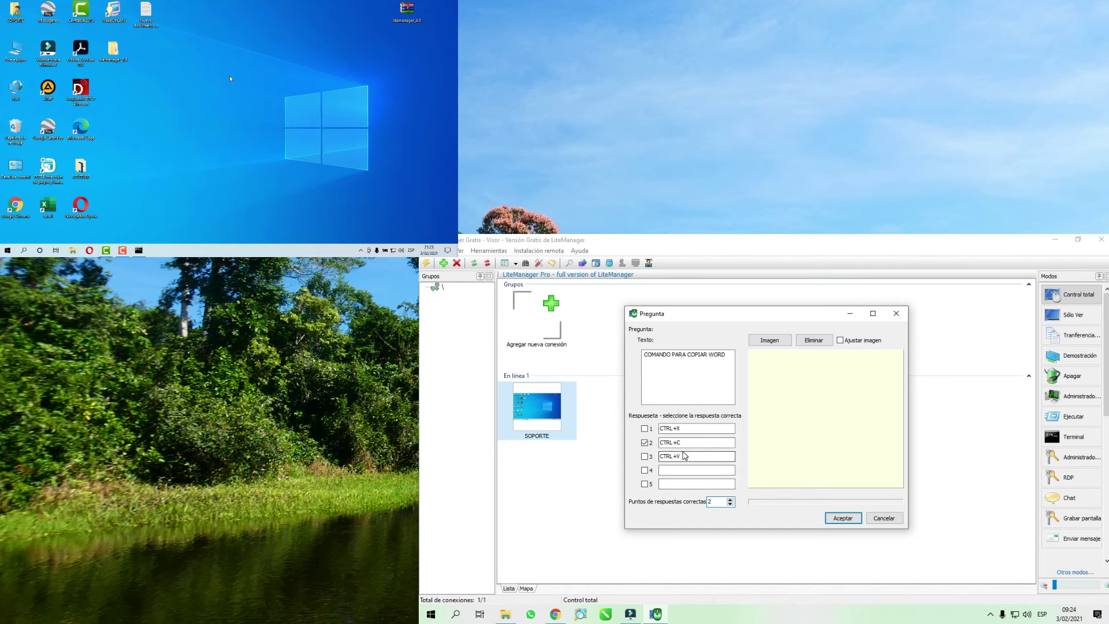
left_click(843, 518)
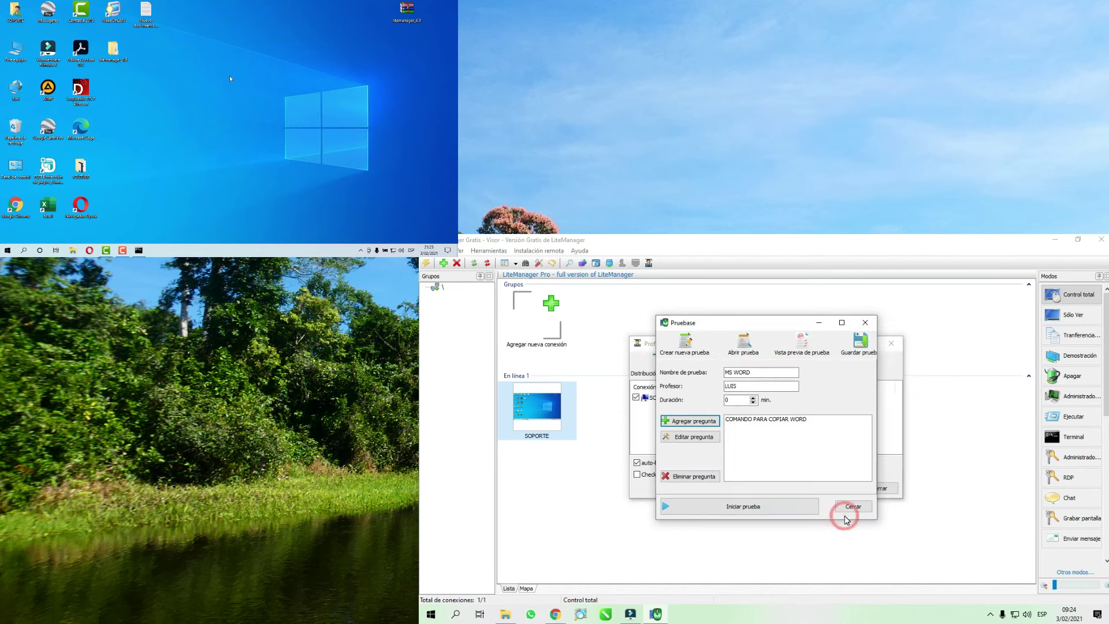
- Add the question 'COMANDO PARA PEGAR' with answers CTRL+Y, CTRL+Z and CTRL+V
left_click(696, 423)
left_click(677, 365)
type("COMANDO PARA PEGAR")
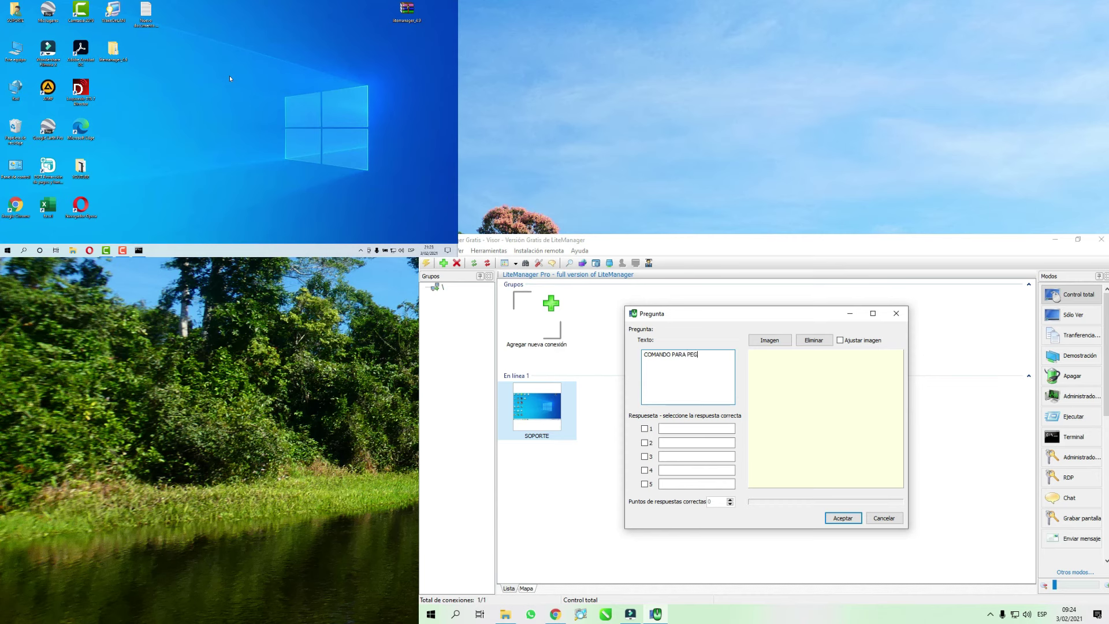
left_click(661, 428)
type("CTRL +Y")
left_click(664, 443)
type("CTRL")
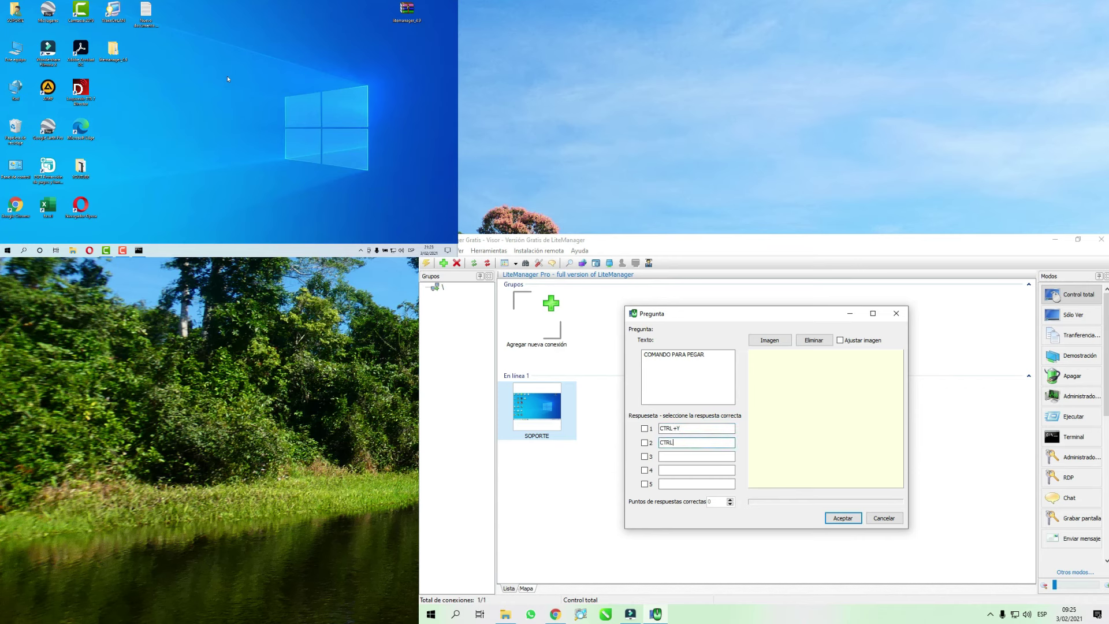
type("+Z")
left_click(673, 456)
type("X")
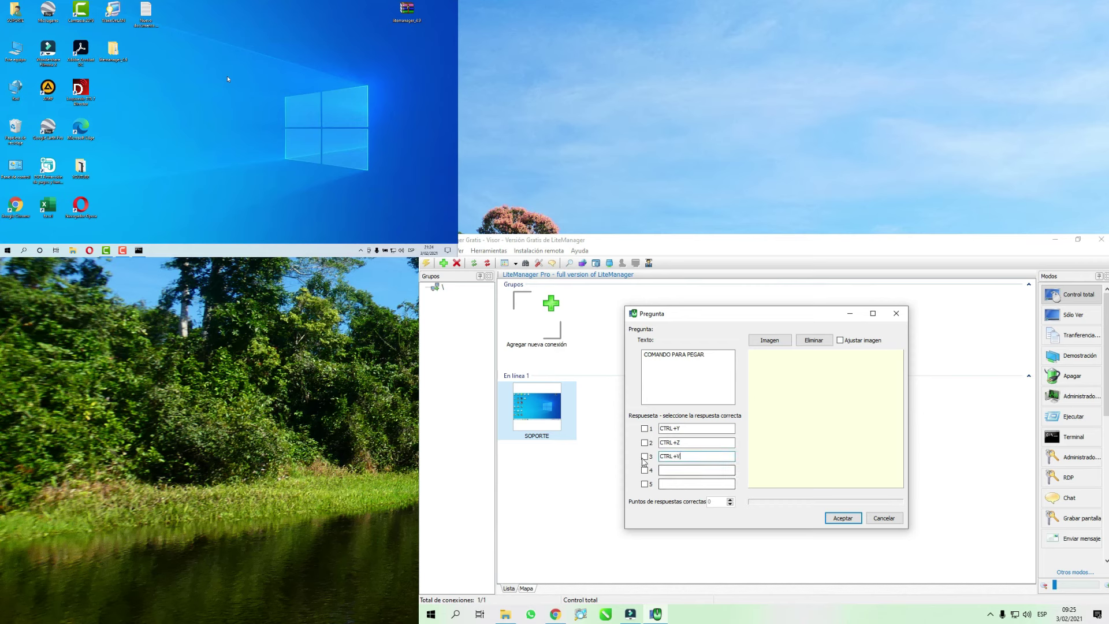
- Mark CTRL+V as the correct answer, set it to 2 points and save the question
left_click(645, 456)
left_click(730, 498)
left_click(730, 498)
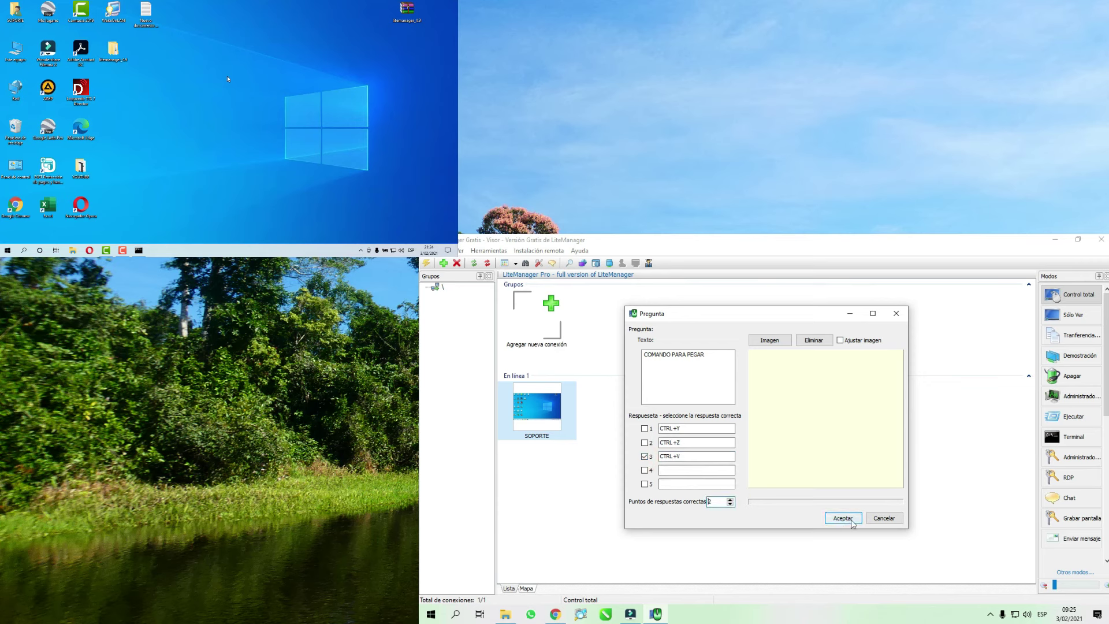
left_click(844, 518)
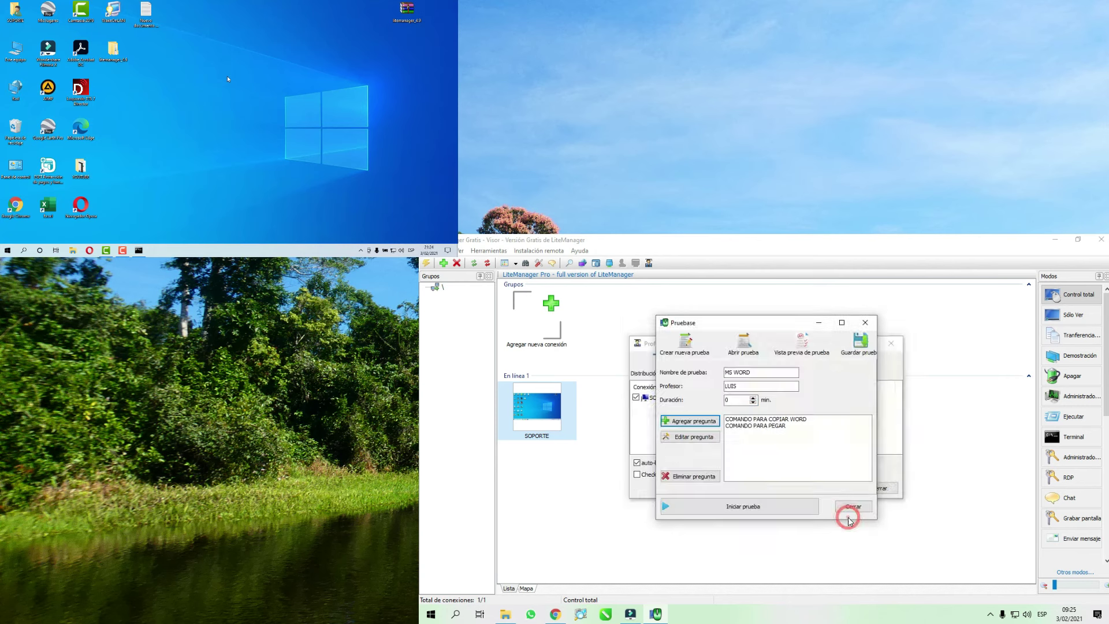
left_click(690, 421)
- Write the third question text 'SELECCIONAR TODO EL CONTENIDO DE UN DOCUMENTO', fixing typos along the way
left_click(683, 369)
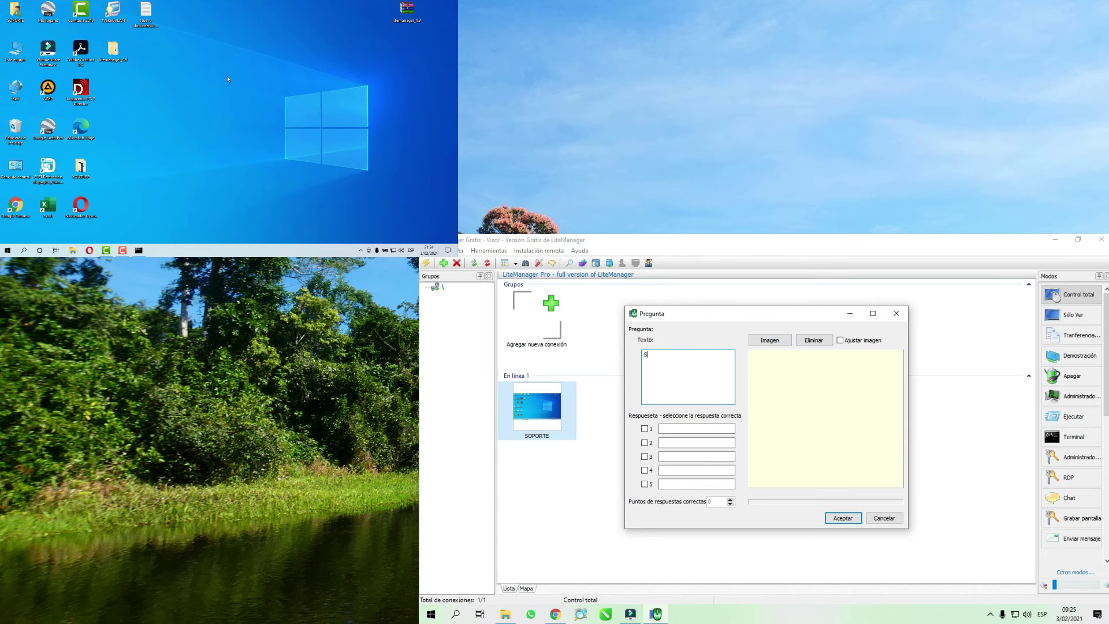
type("COMAND")
key("BackSpace")
key("BackSpace")
key("BackSpace")
key("BackSpace")
key("BackSpace")
key("BackSpace")
type("SELECCIONAR TTE")
type("XTO")
left_click(680, 353)
type("TODO EL")
double_click(723, 356)
type("CON")
type("TENIDO DE UN DOCUMENTO")
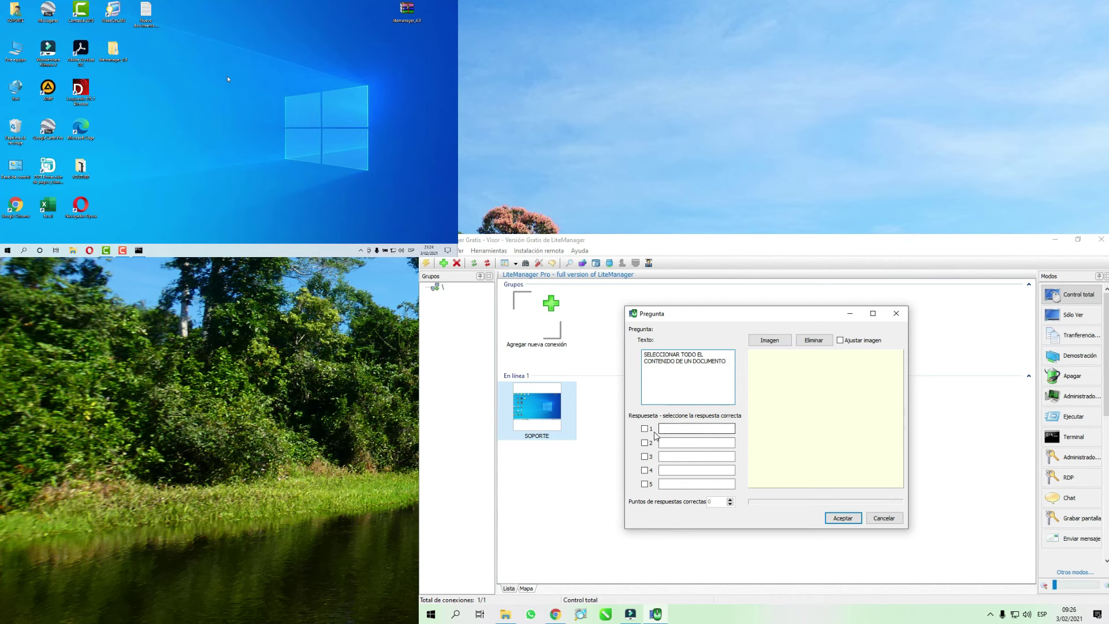
- Enter the answers CTRL+V, CTRL+C and CTRL+E
left_click(677, 428)
type("CTRL")
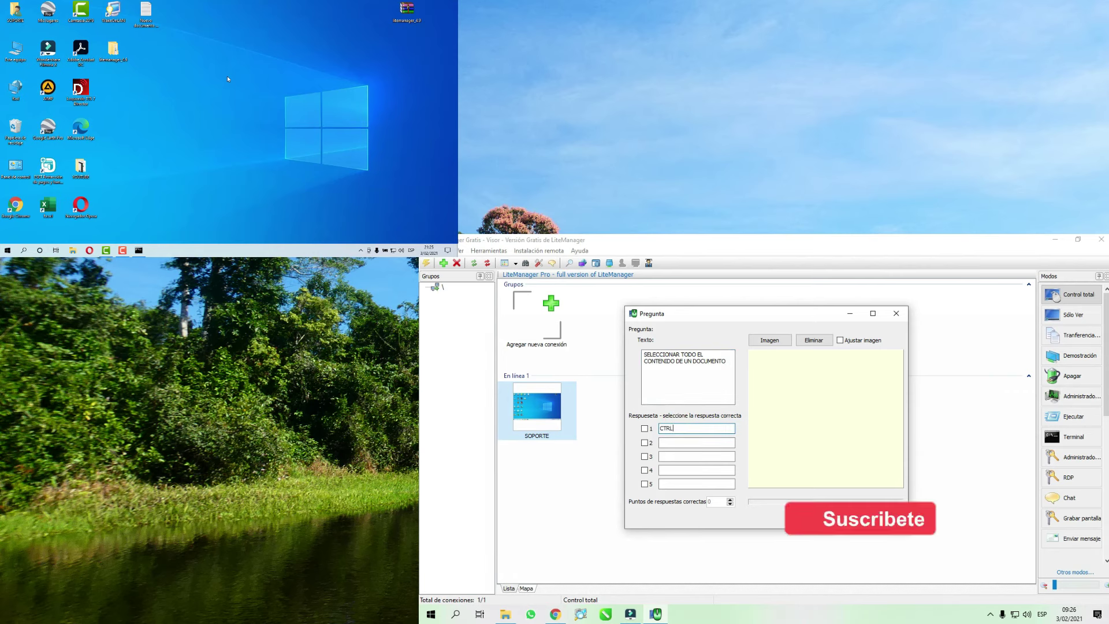
type(" +V")
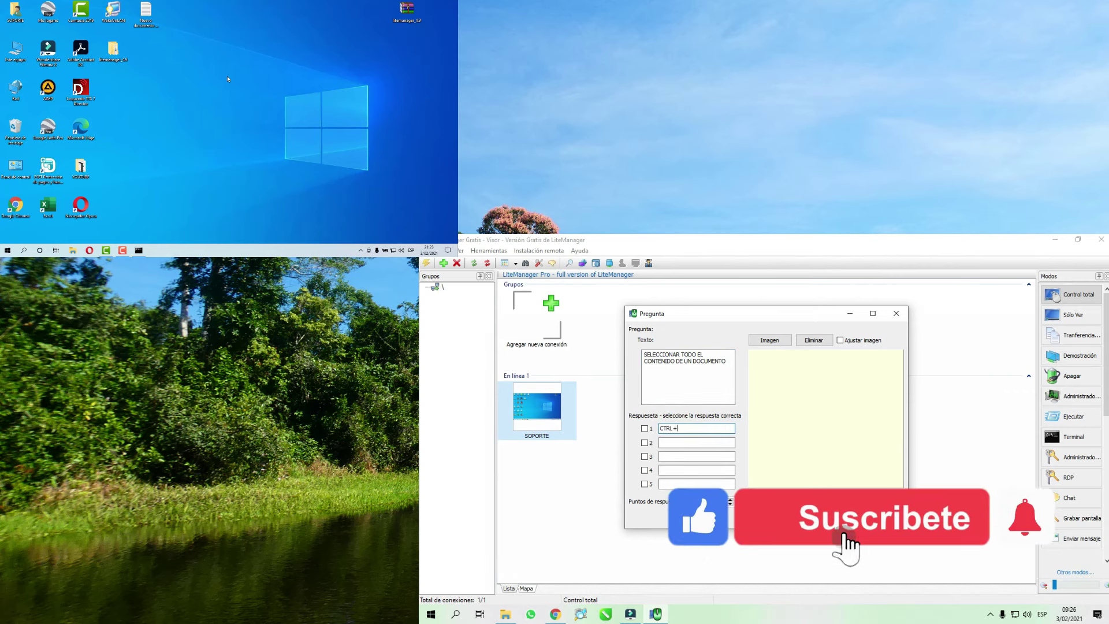
left_click(669, 443)
type("CTRL +C")
left_click(676, 453)
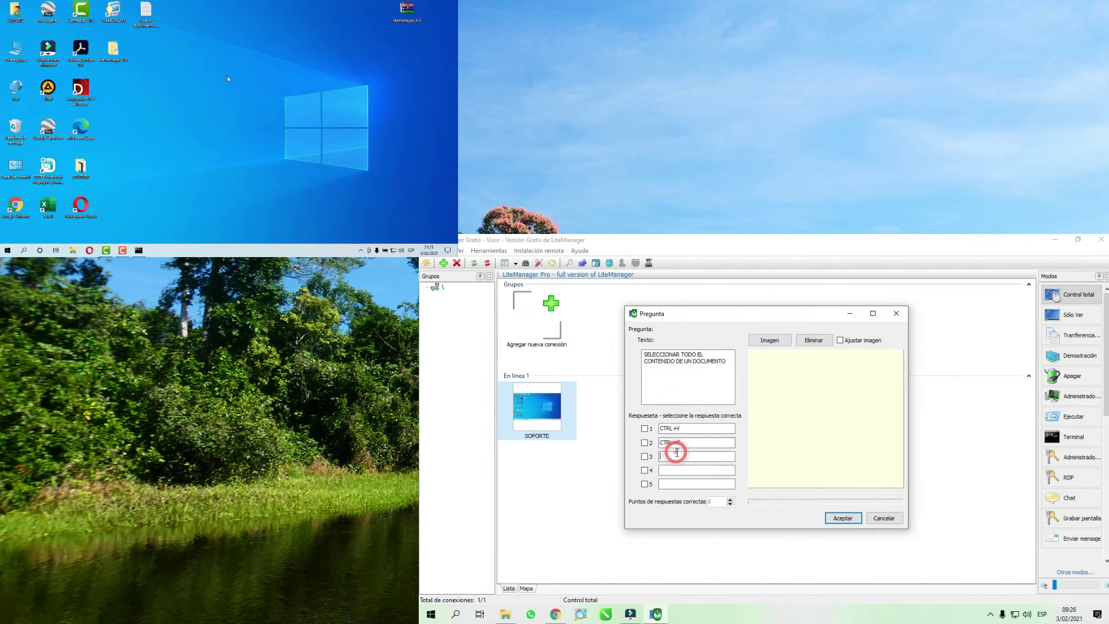
type("CTRL+E")
- Mark CTRL+E as correct, worth 2 points, and save the question to the quiz
left_click(644, 456)
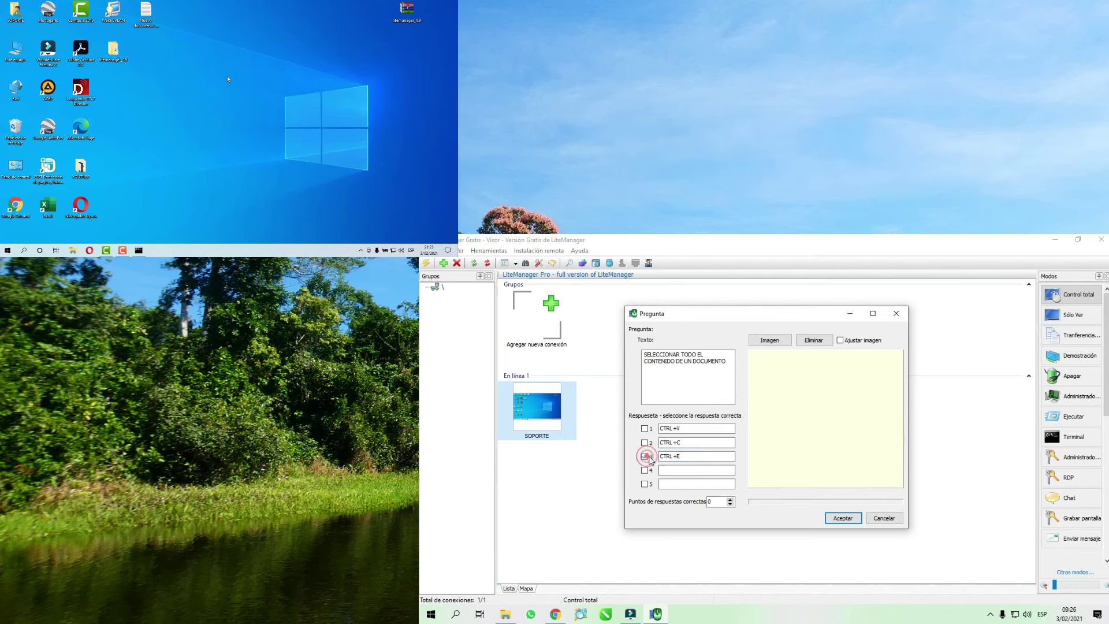
left_click(731, 498)
left_click(730, 499)
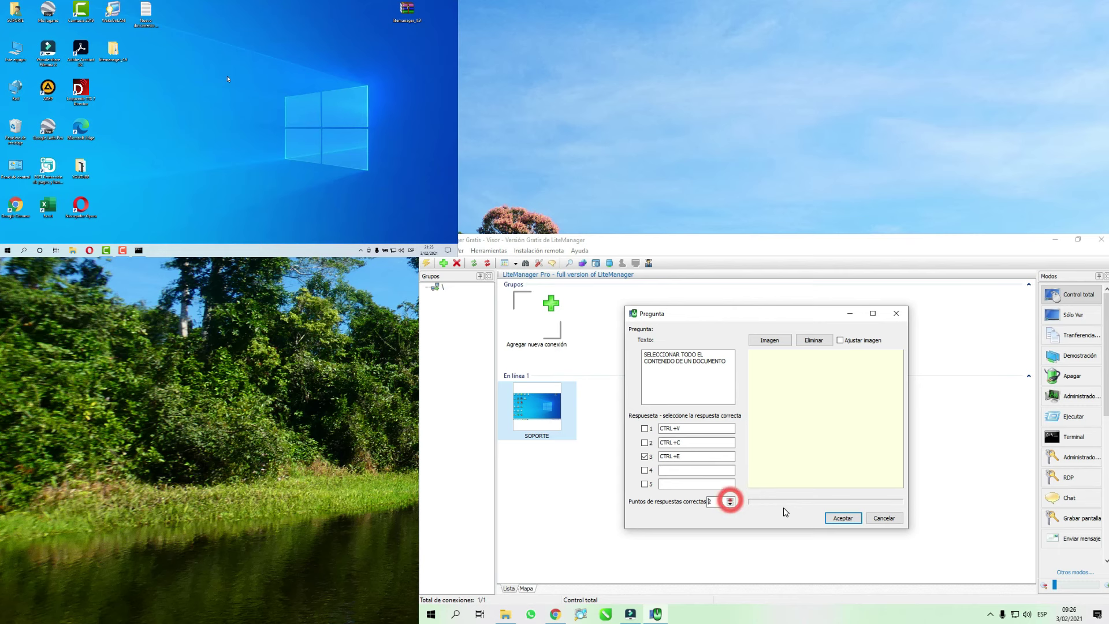
left_click(852, 518)
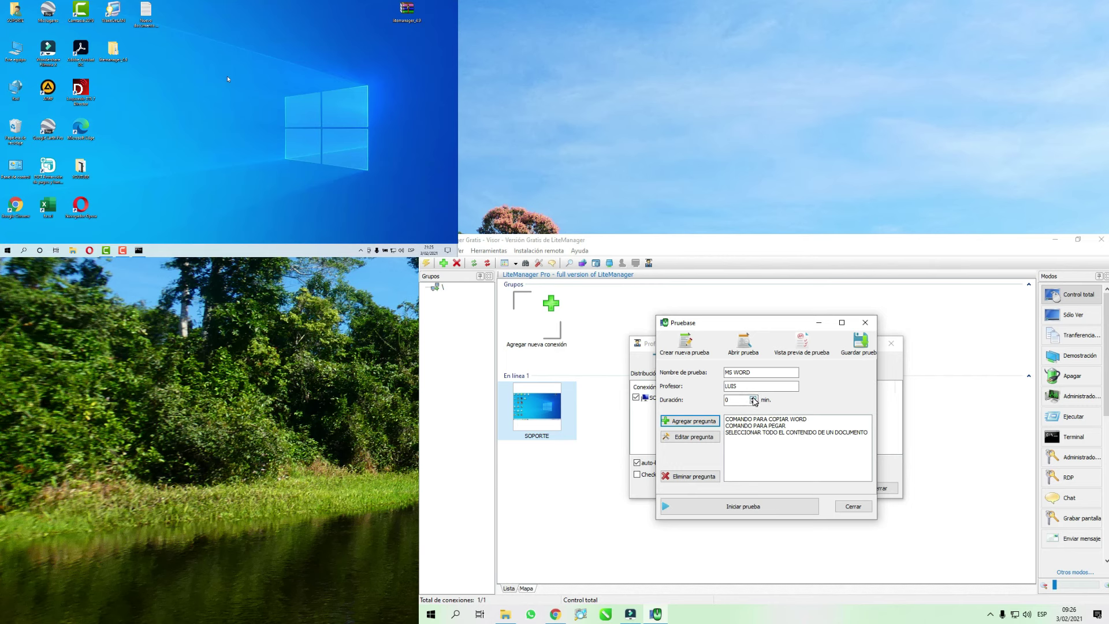
left_click(753, 398)
- Set the MS WORD quiz duration to 2 minutes and start the quiz on SOPORTE
left_click(753, 397)
left_click(753, 397)
left_click(753, 397)
left_click(753, 397)
left_click(753, 402)
left_click(753, 402)
left_click(753, 402)
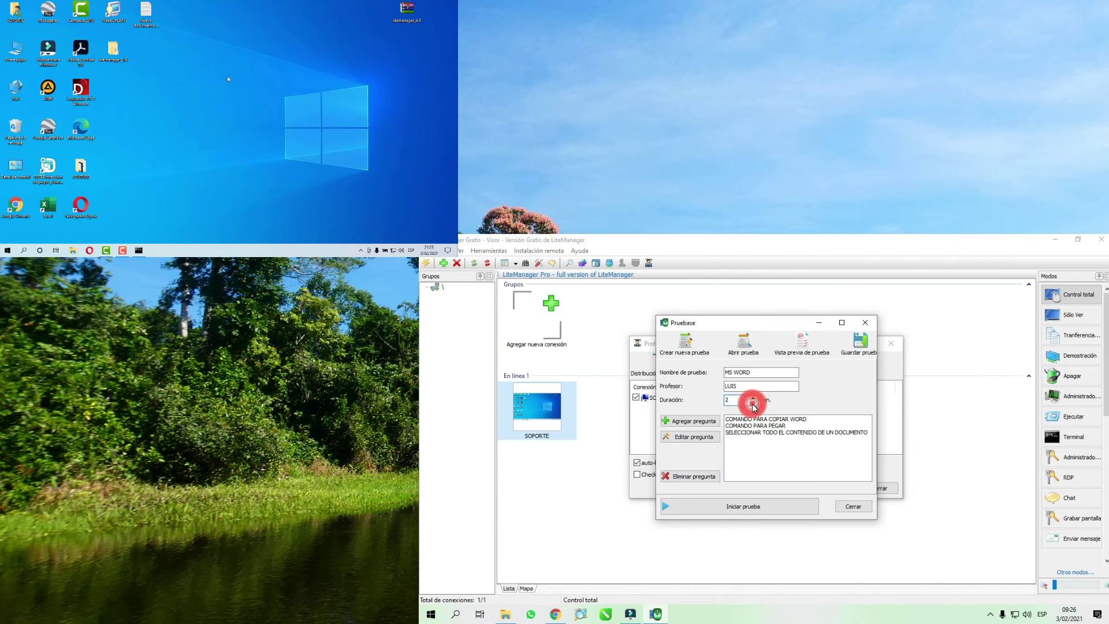
left_click(755, 506)
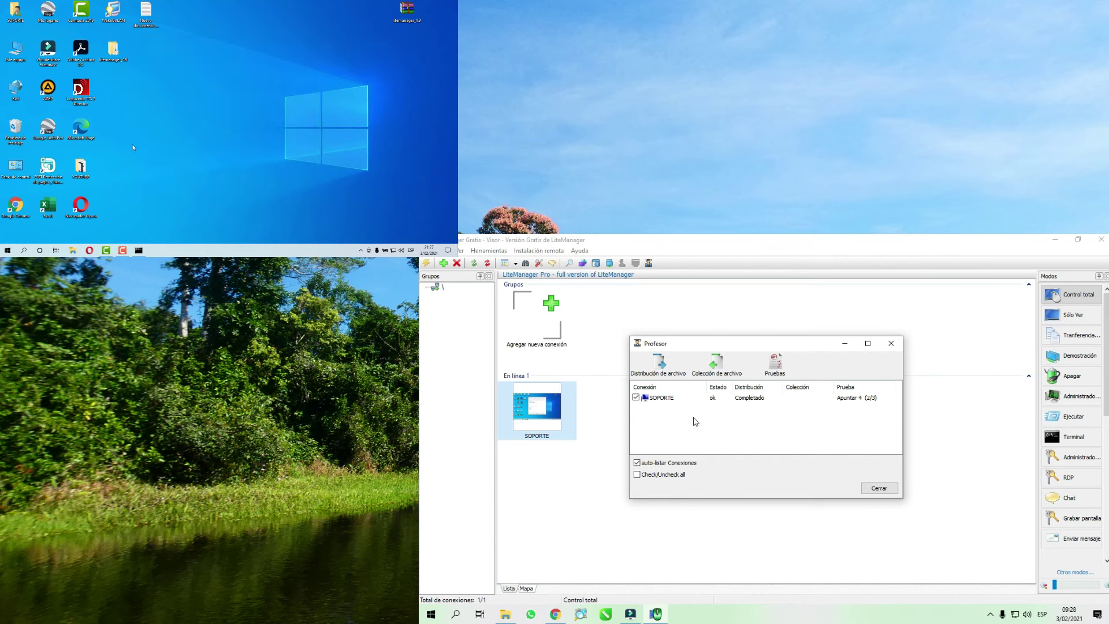
- Select the SOPORTE row once its MS WORD score of 4 (2/3) appears
left_click(670, 403)
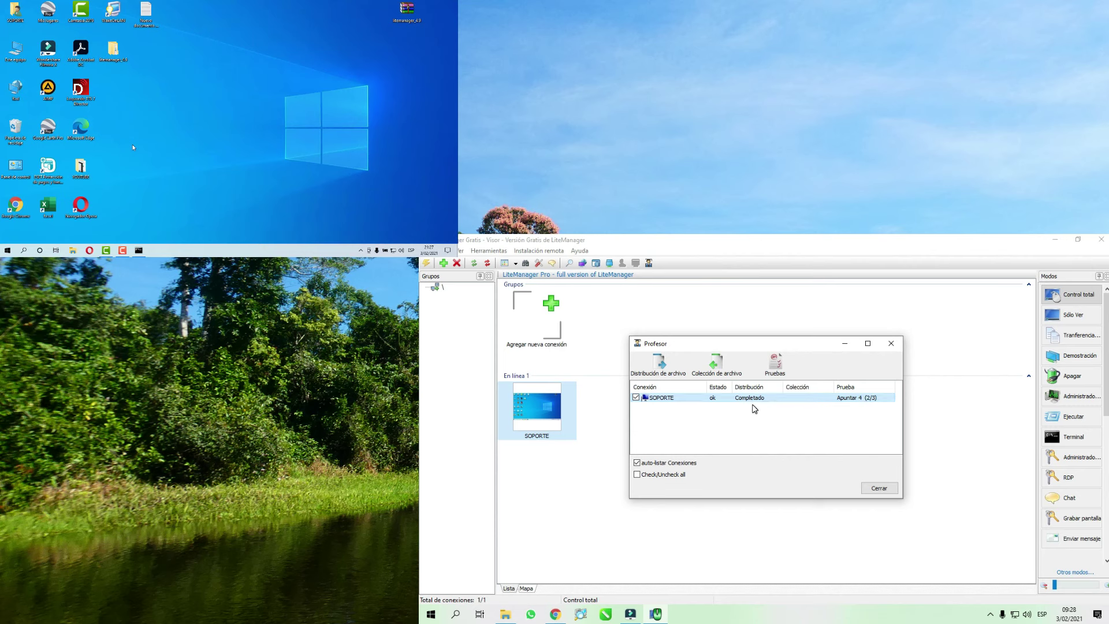
- Bring up the context menu for the SOPORTE connection
right_click(693, 401)
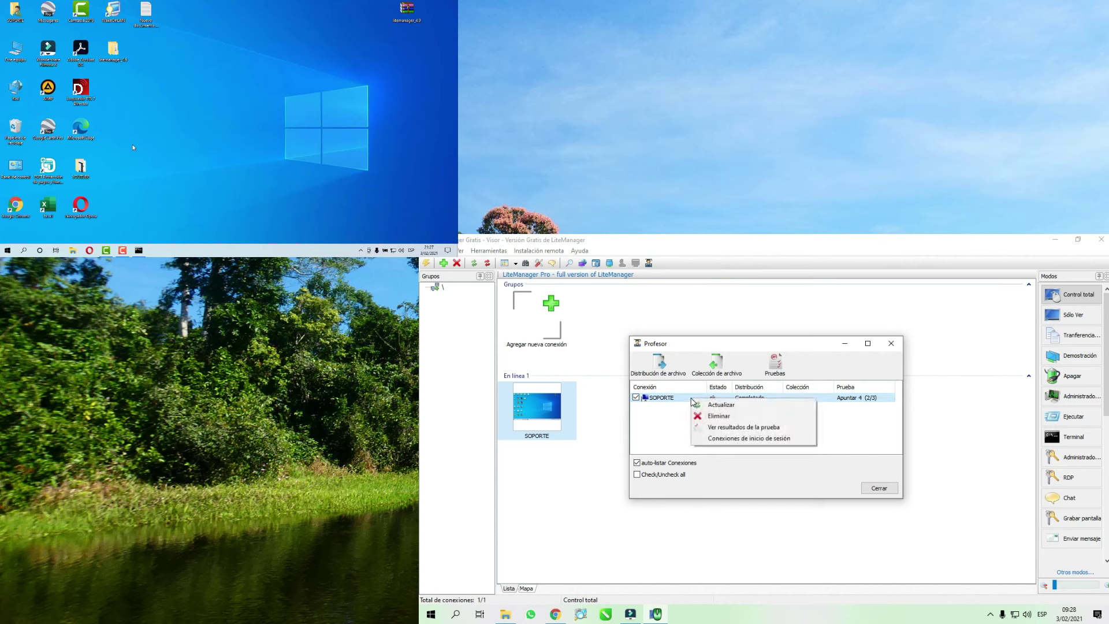
- Review SOPORTE's answers and final score (2/3 correct, 4 points, 0:30), then close the review
left_click(740, 428)
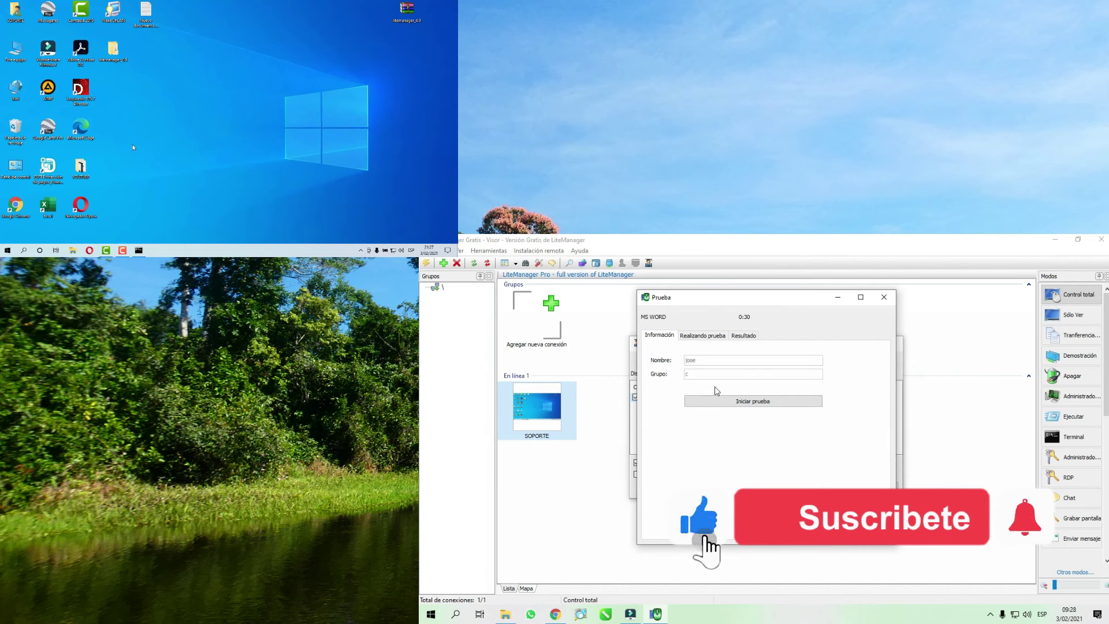
left_click(699, 336)
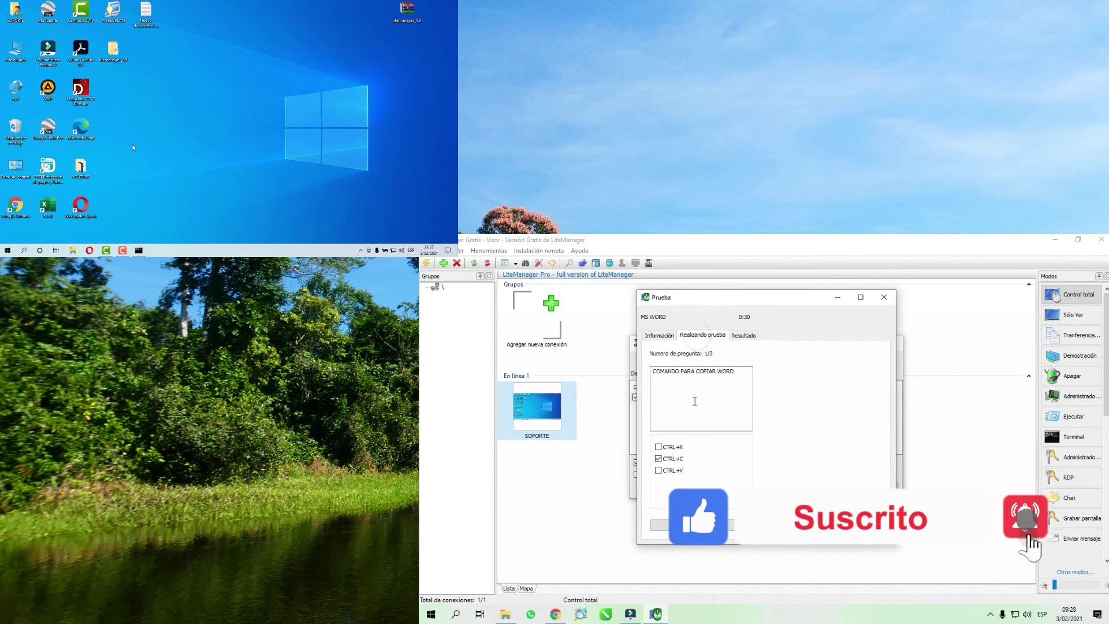
left_click(658, 447)
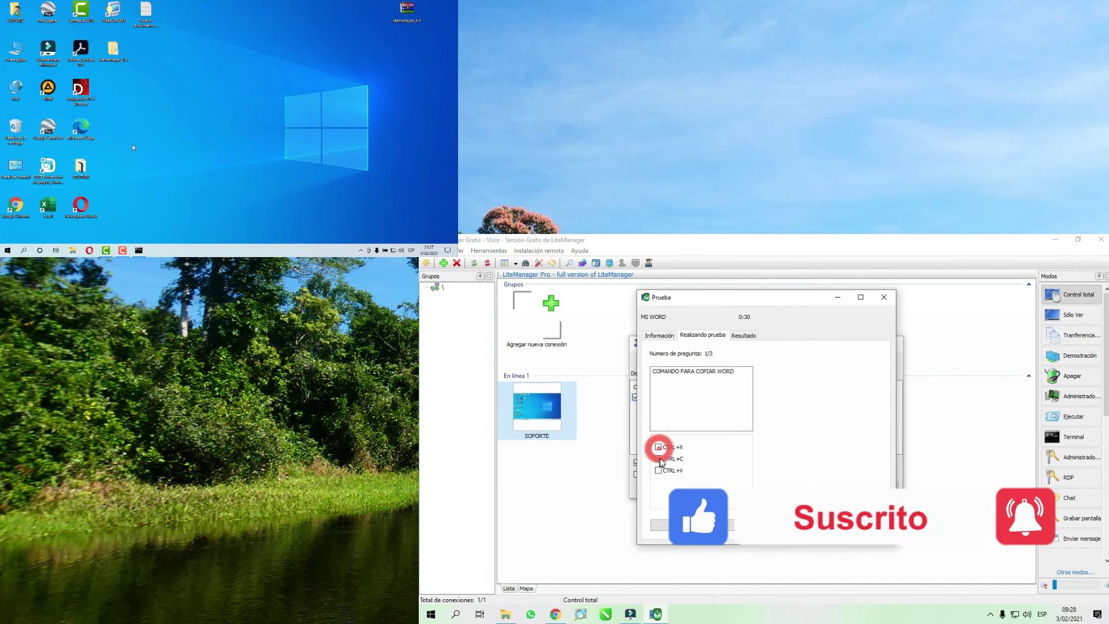
left_click(764, 525)
left_click(658, 446)
left_click(765, 525)
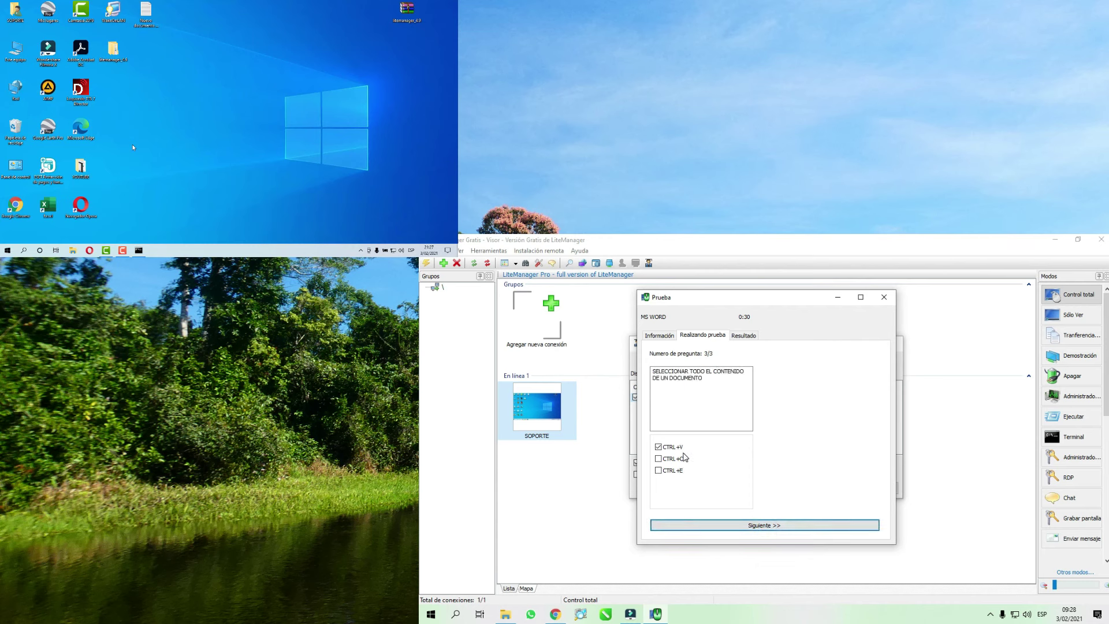
left_click(742, 338)
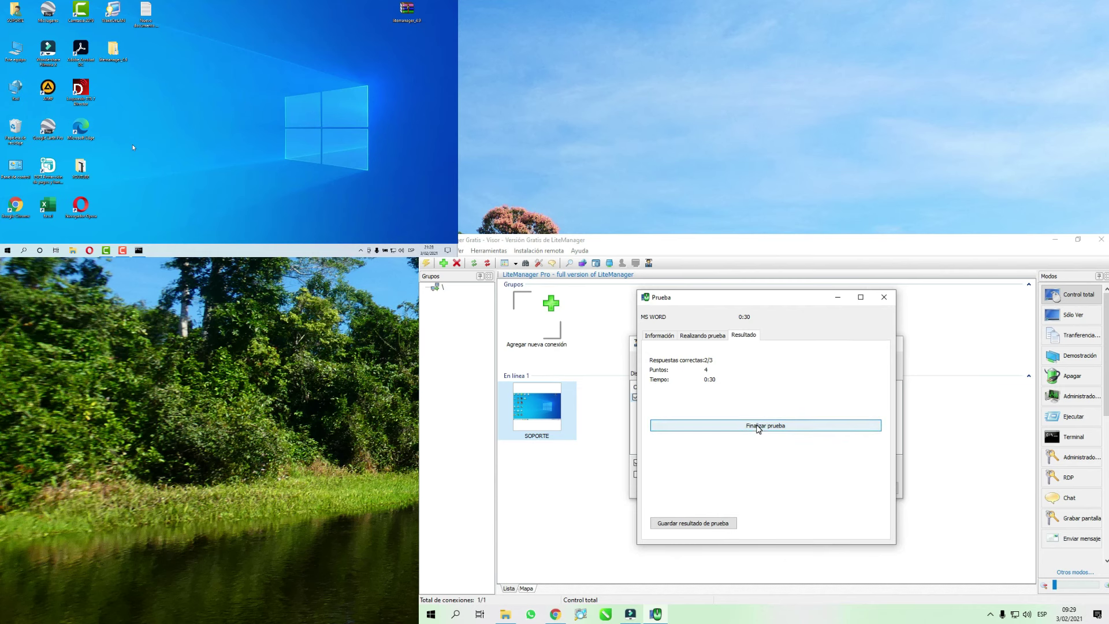
left_click(759, 427)
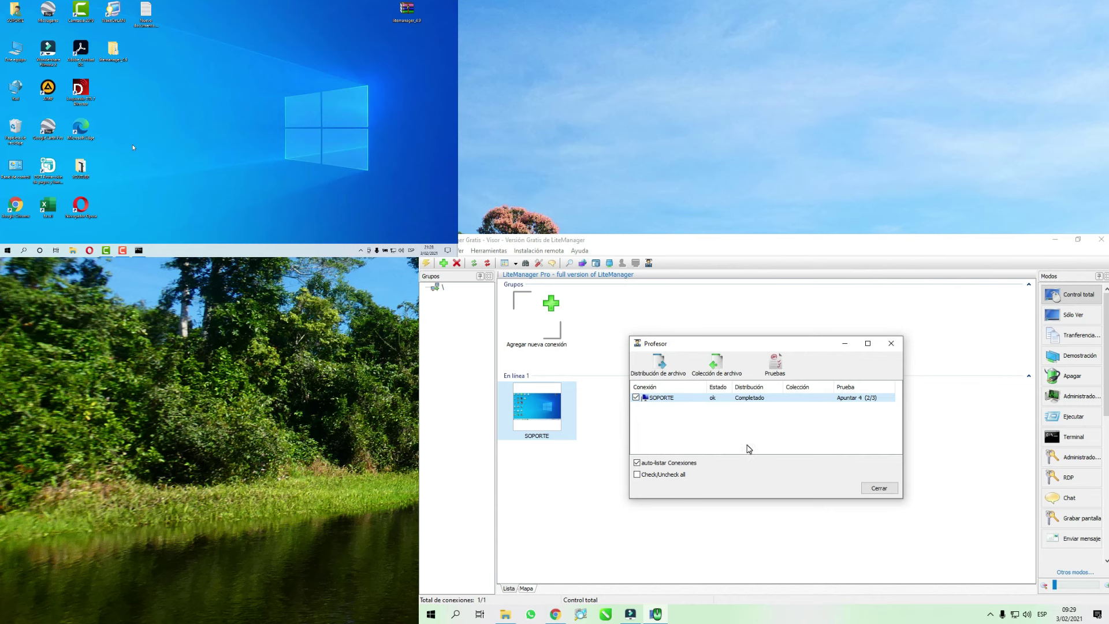